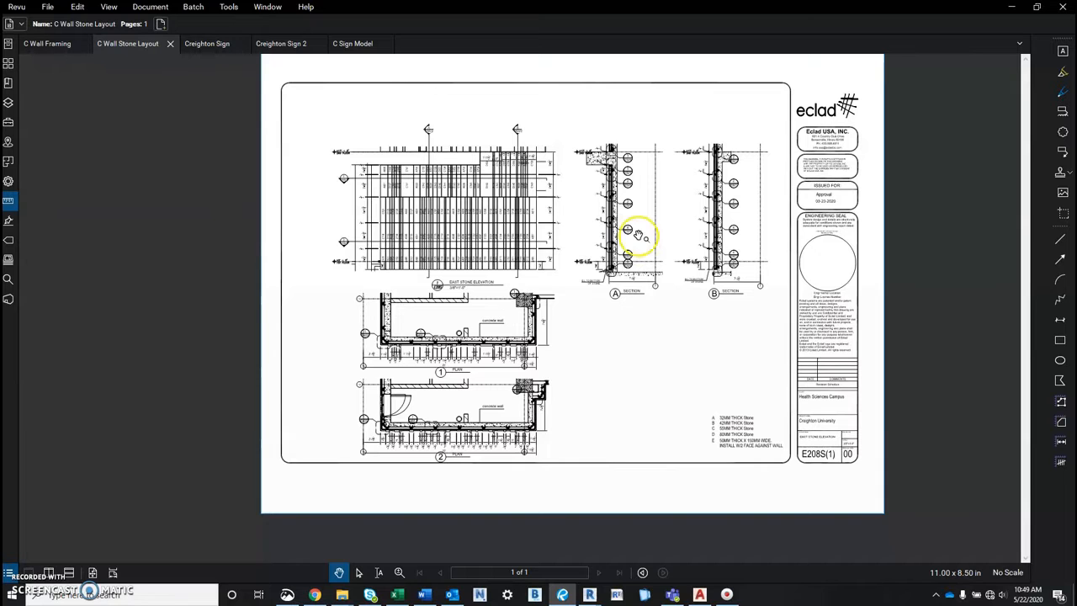
- Examine the Creighton Sign 2 drawing for the sign's location at the base of the east elevation
left_click(280, 43)
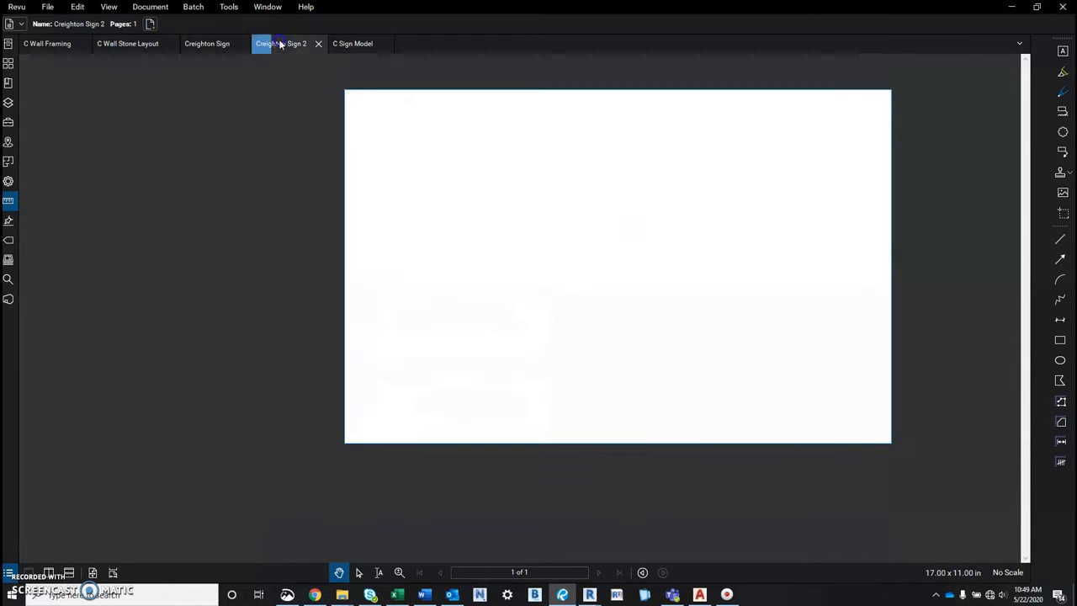
scroll(678, 412, "up", 3)
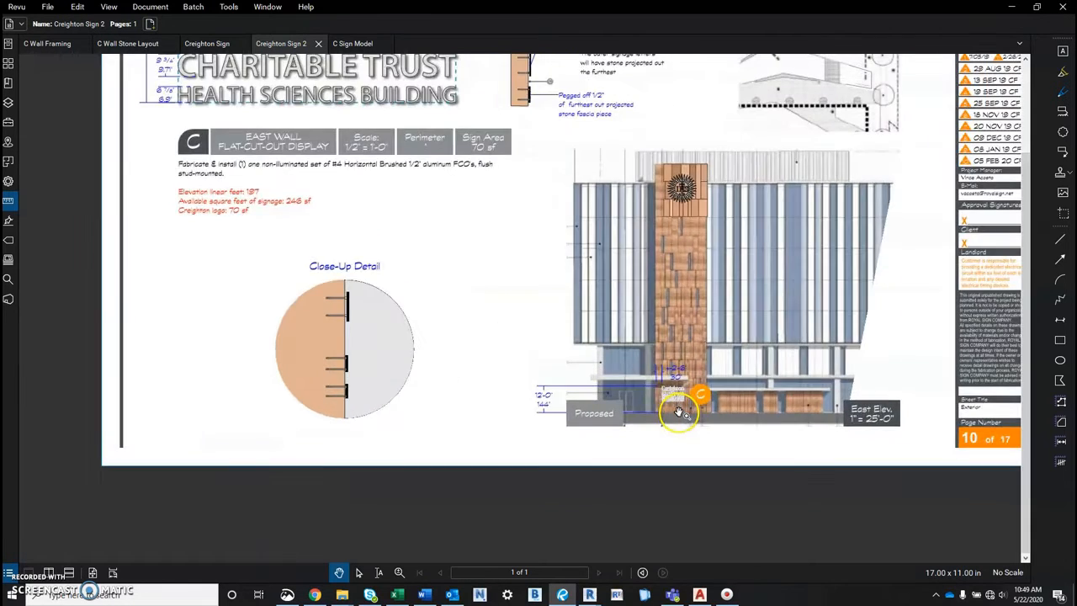
scroll(613, 365, "down", 1)
scroll(606, 331, "up", 3)
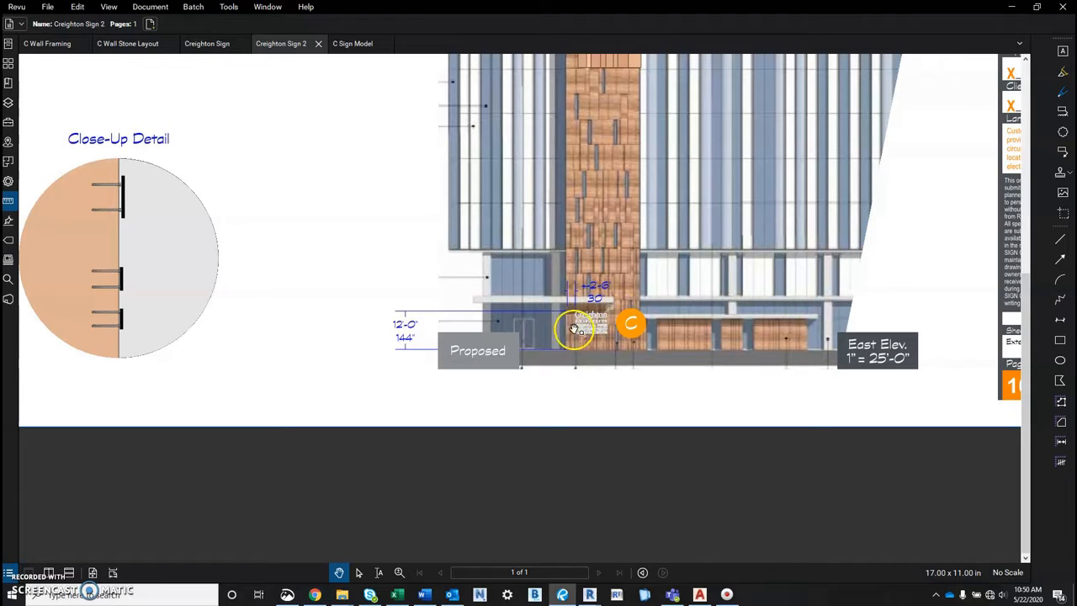
scroll(483, 180, "down", 5)
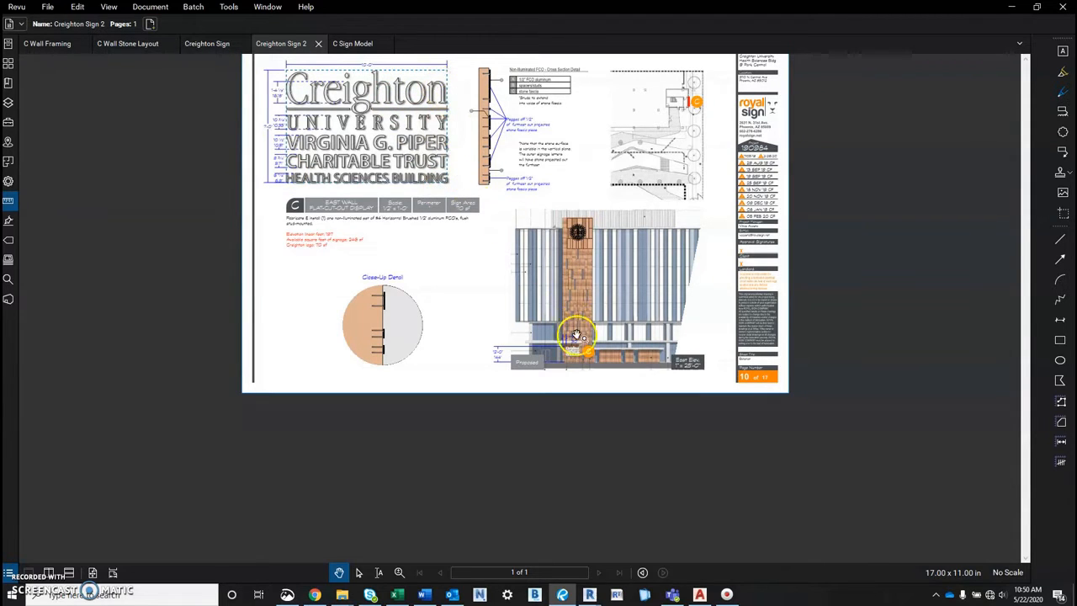
- Review the C Wall Framing and C Wall Stone Layout drawings, comparing their east framing and stone elevations
left_click(57, 43)
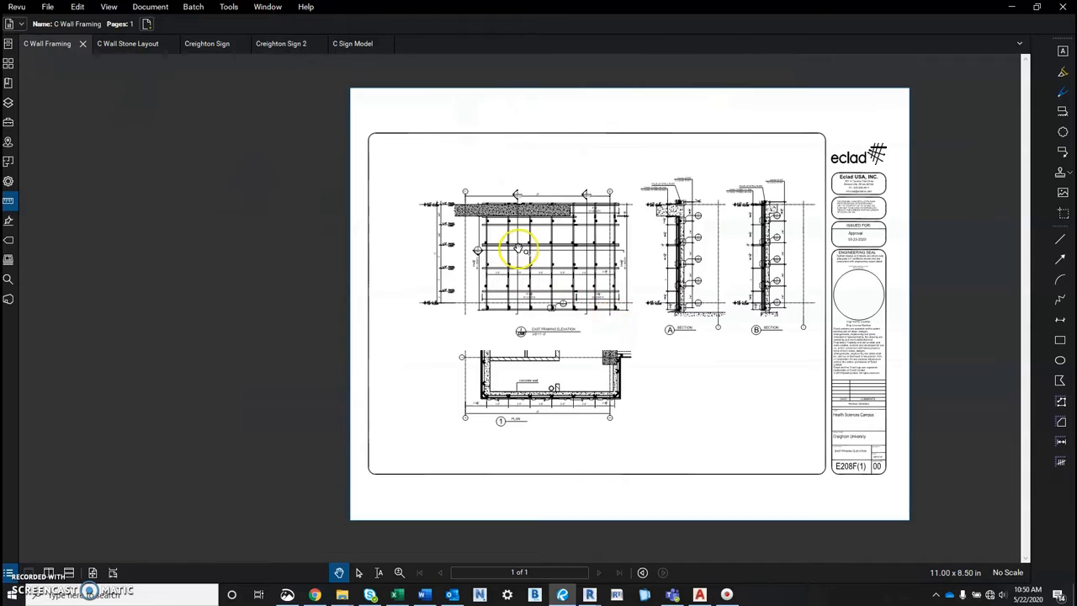
scroll(519, 248, "up", 3)
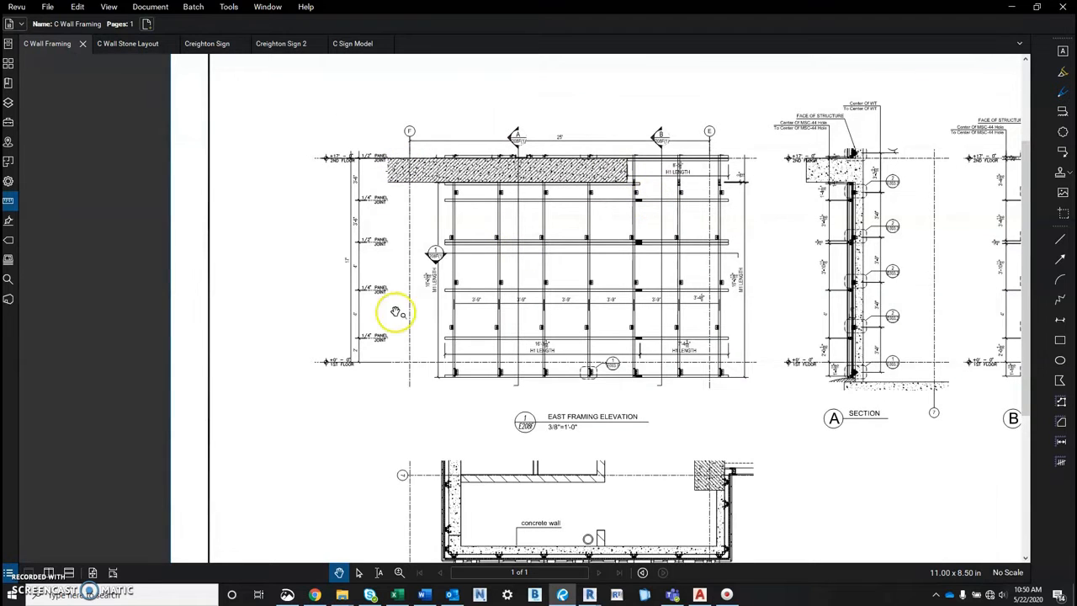
left_click(127, 44)
scroll(383, 241, "up", 3)
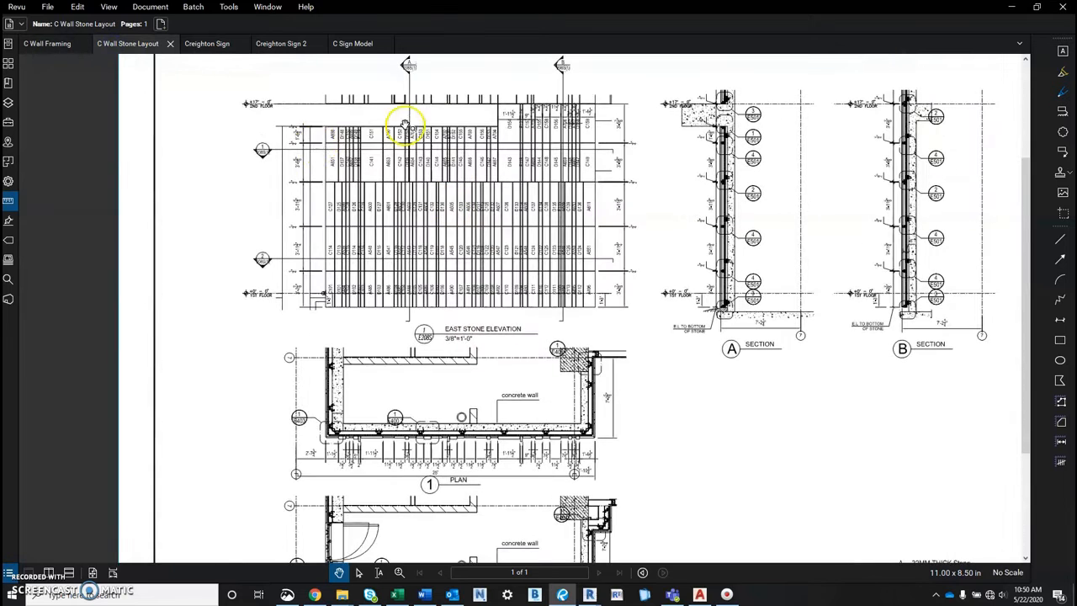
scroll(445, 206, "down", 3)
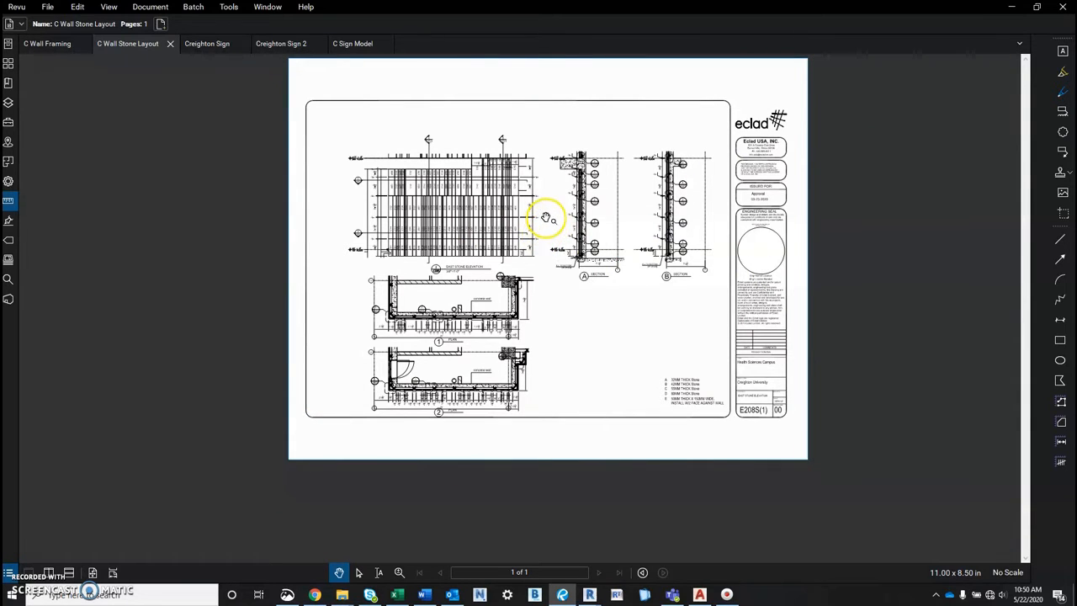
left_click(38, 43)
left_click(117, 44)
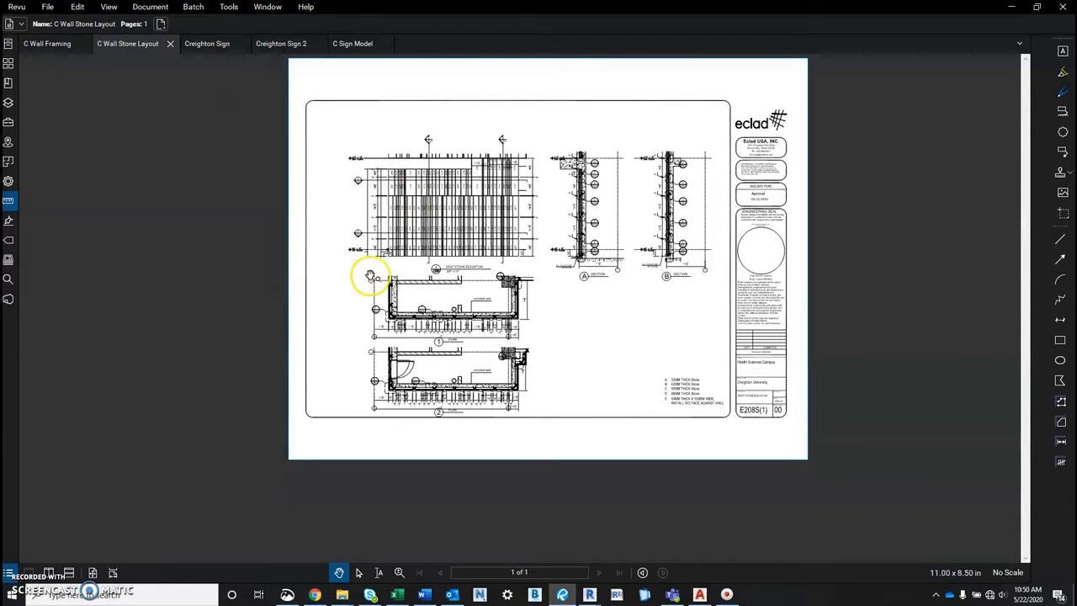
- Switch to AutoCAD and create a new drawing from the acad template
left_click(699, 595)
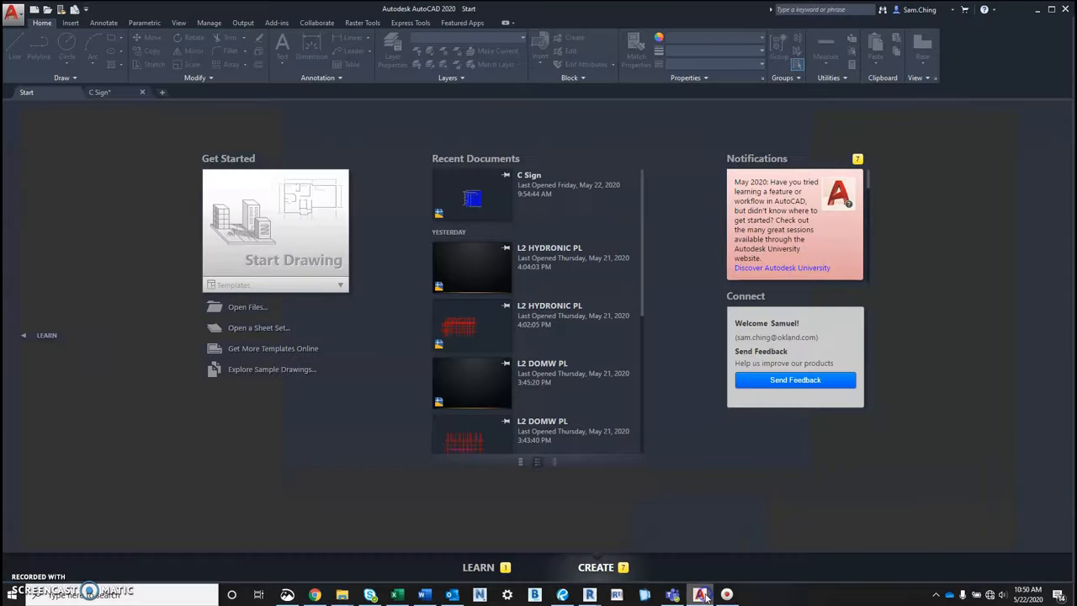
left_click(18, 15)
left_click(38, 69)
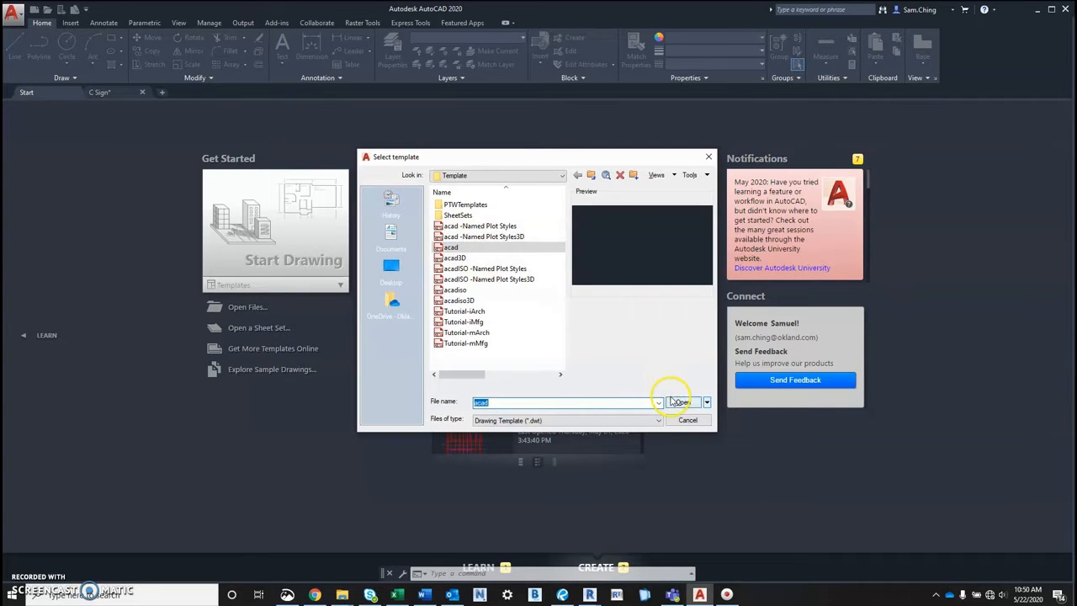
left_click(680, 402)
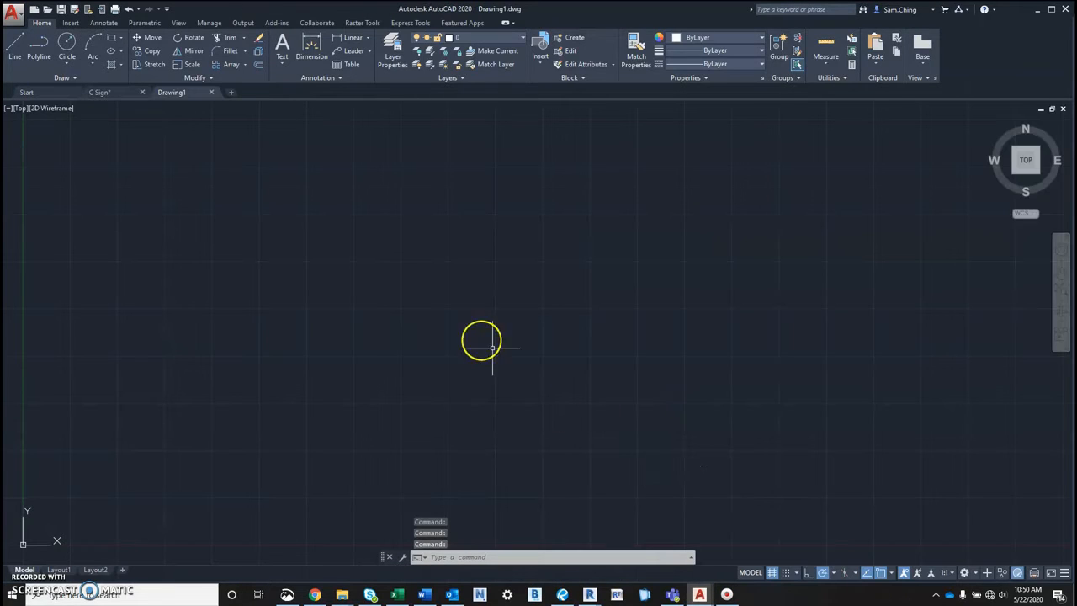
- Start a PDF import and browse to the PDFs folder on the DATA (D:) drive
left_click(71, 24)
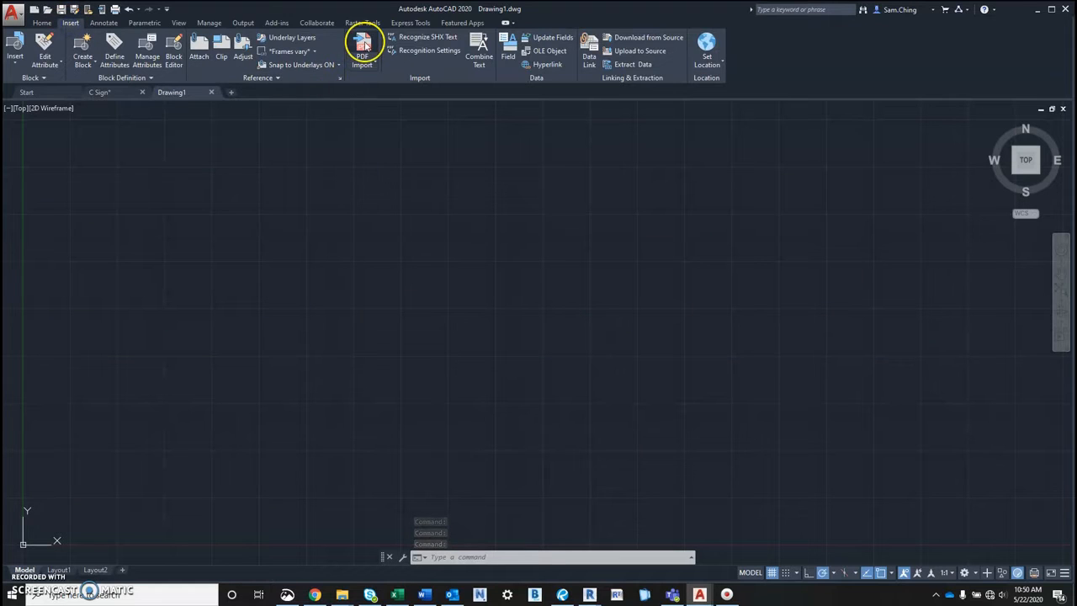
left_click(371, 61)
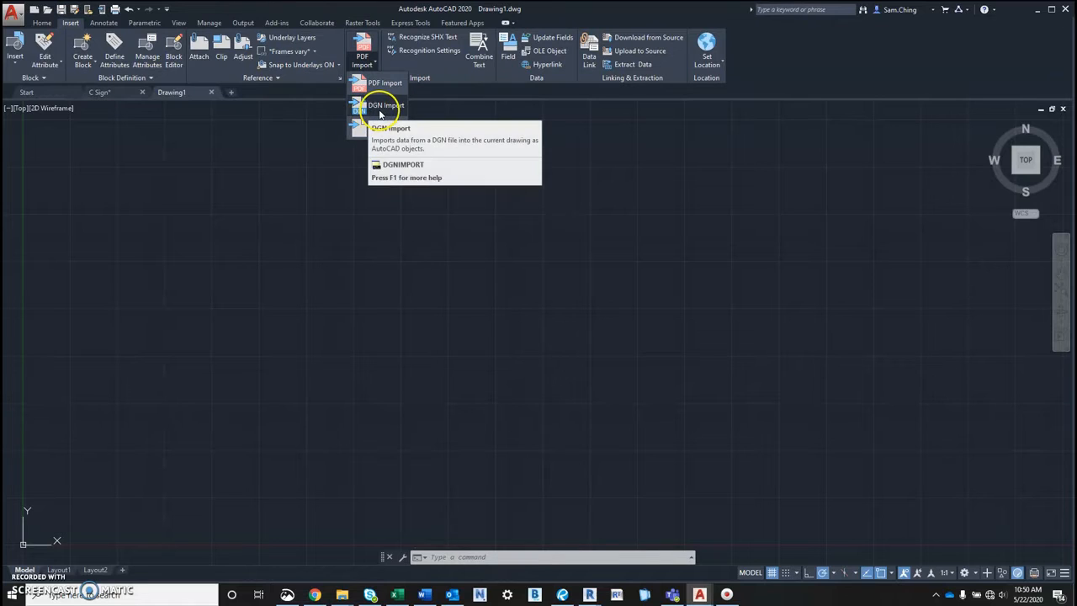
left_click(379, 82)
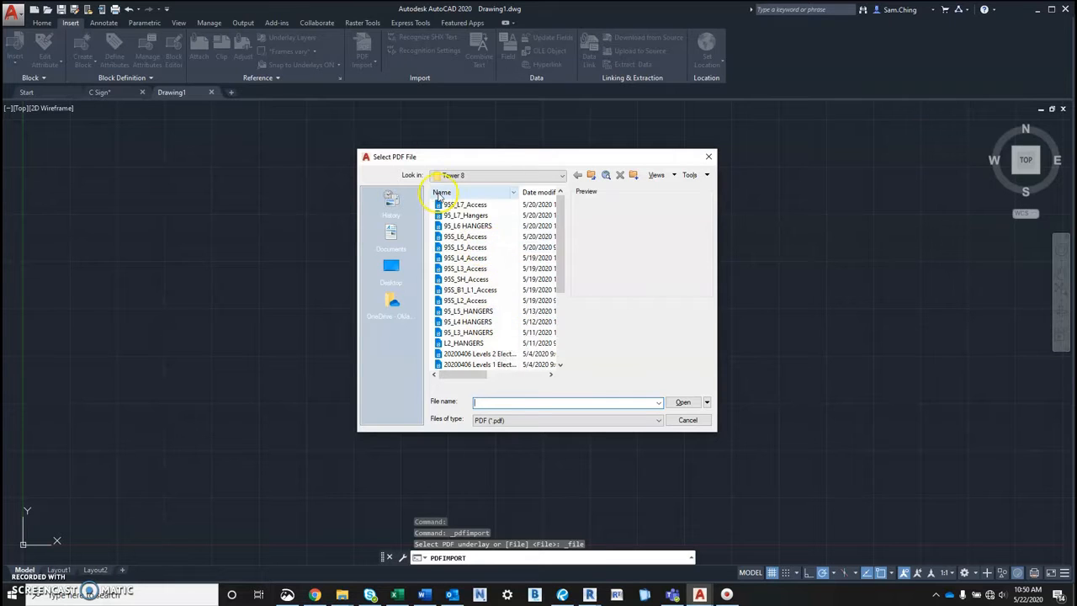
scroll(438, 200, "down", 2)
left_click(390, 269)
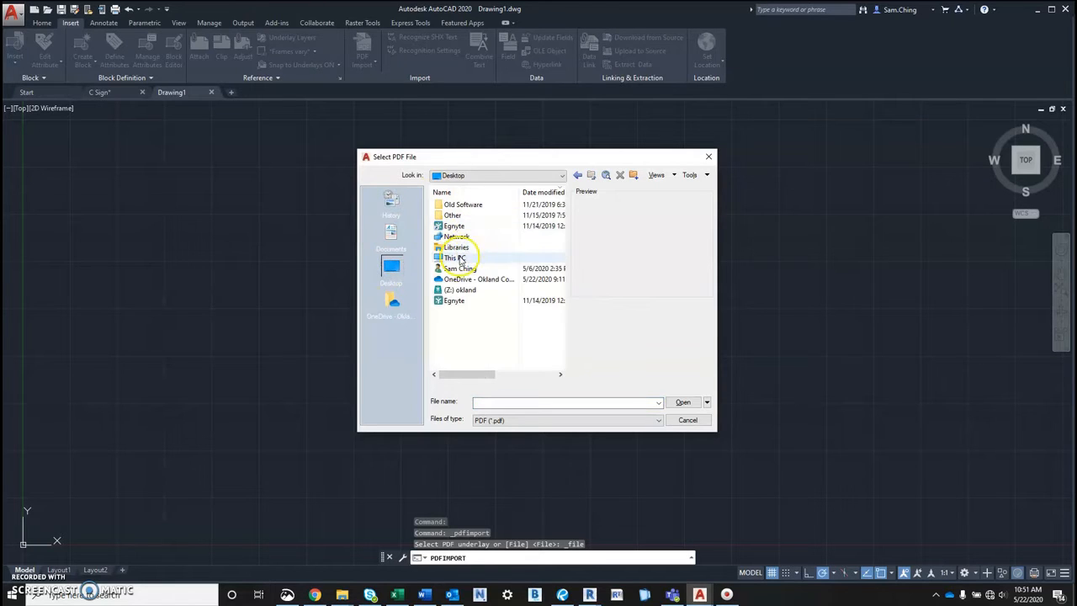
left_click(458, 259)
double_click(458, 258)
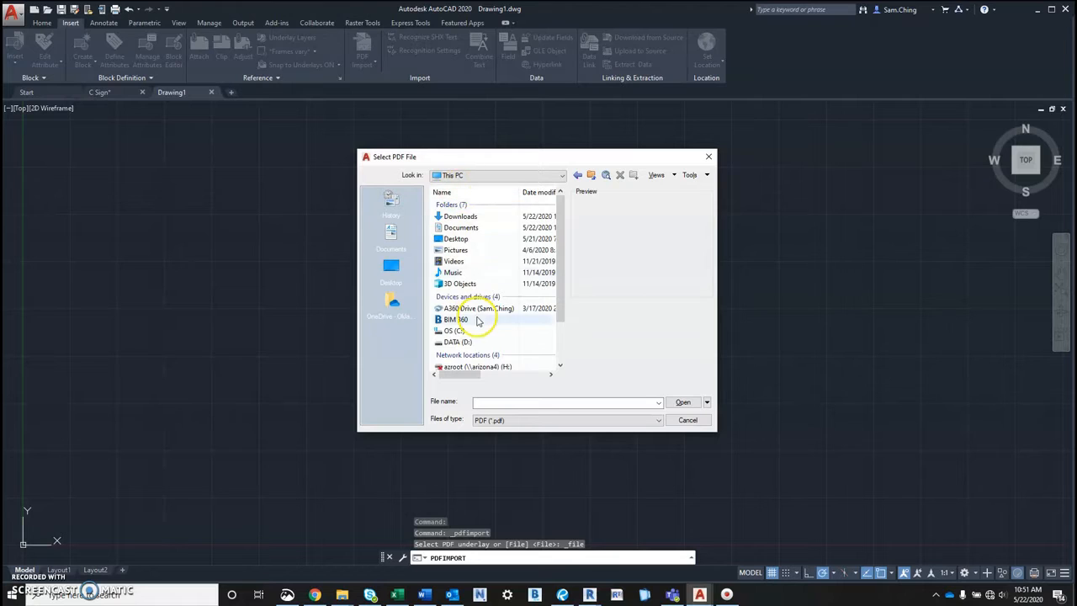
scroll(459, 309, "down", 2)
double_click(457, 290)
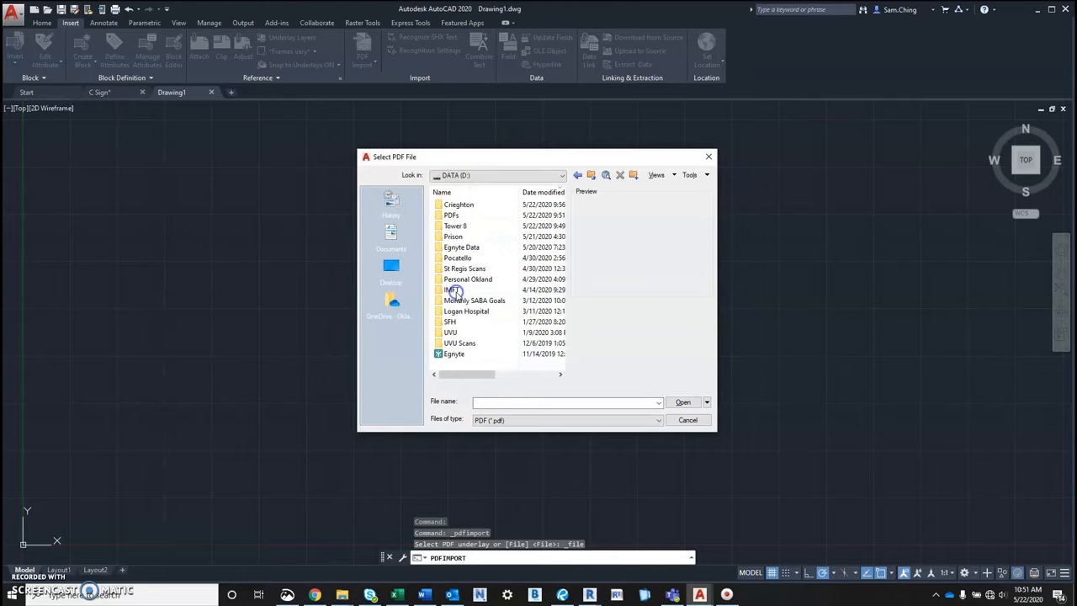
double_click(452, 215)
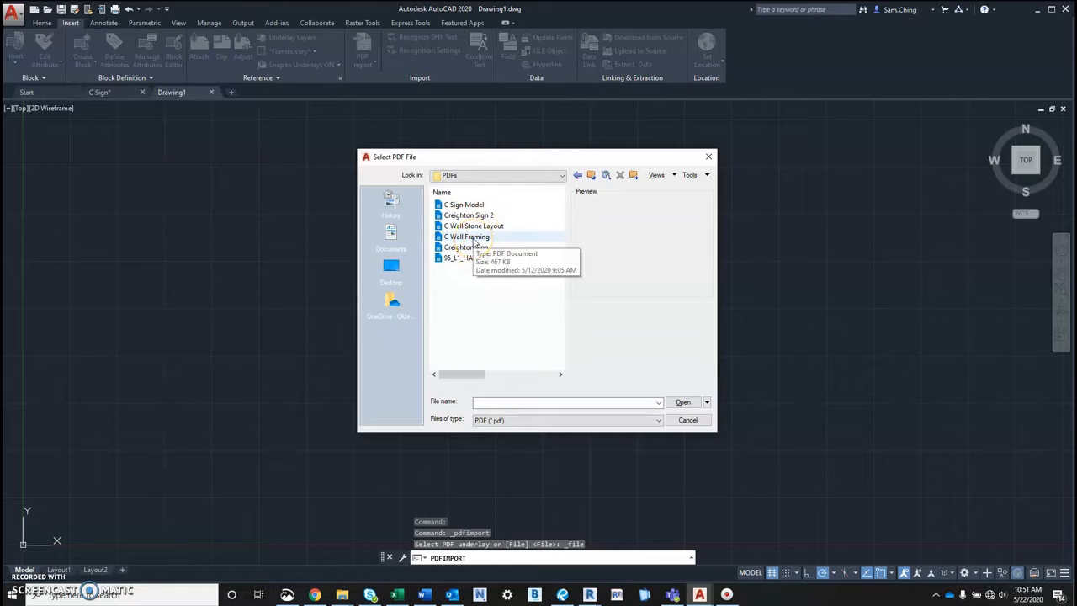
- Import page 1 of C Wall Framing.pdf at scale 1, keeping the default geometry, layer and import options
left_click(474, 241)
left_click(681, 402)
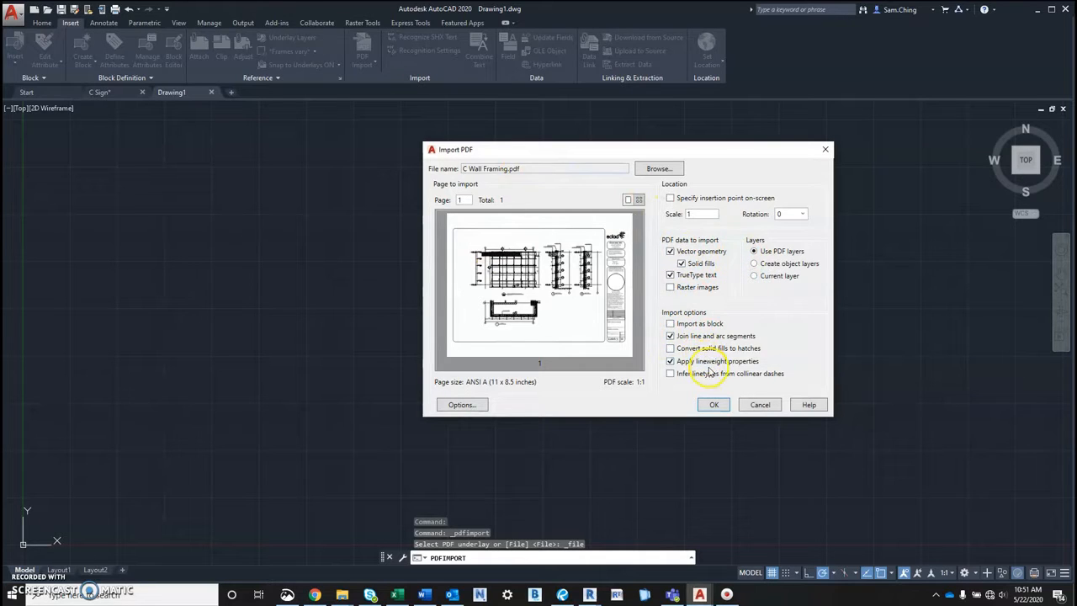
left_click(713, 406)
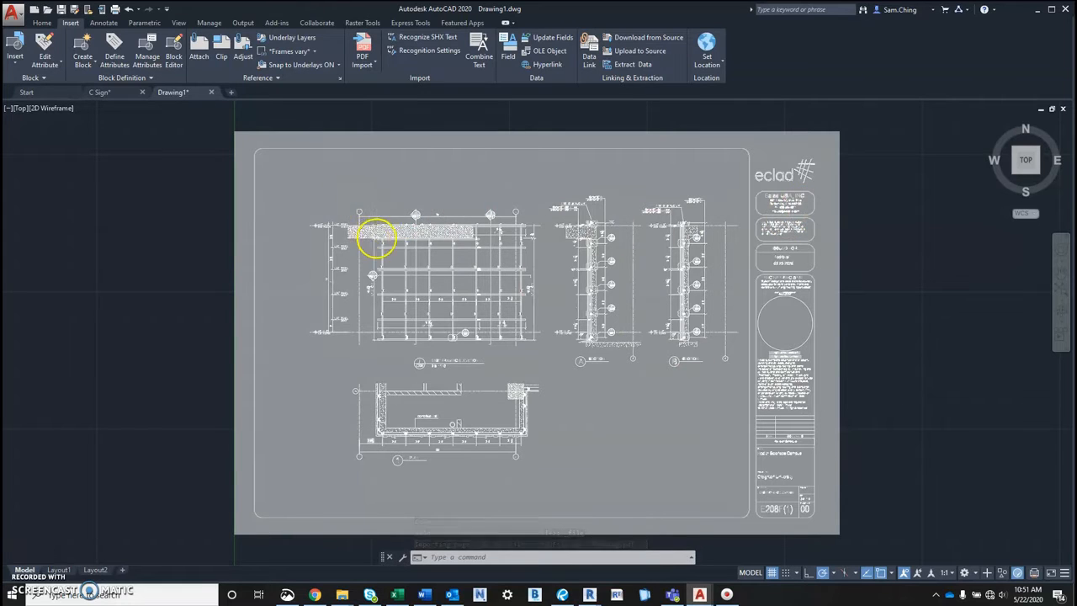
- Examine the imported linework, concrete hatch and 3'-6" dimension text around the second floor of the framing elevation
scroll(378, 233, "up", 10)
scroll(433, 216, "up", 3)
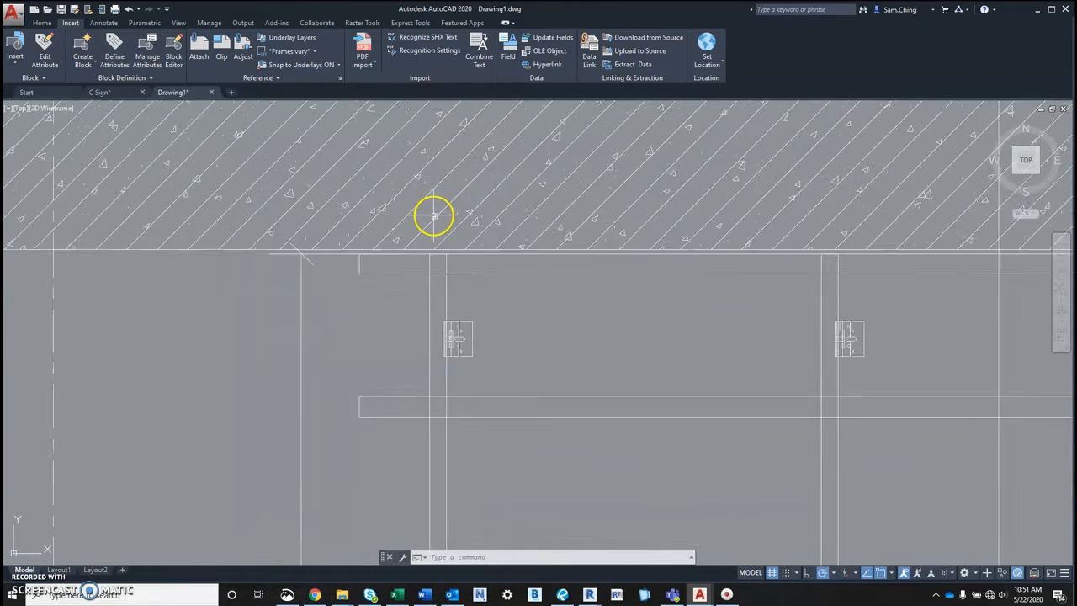
scroll(437, 227, "down", 12)
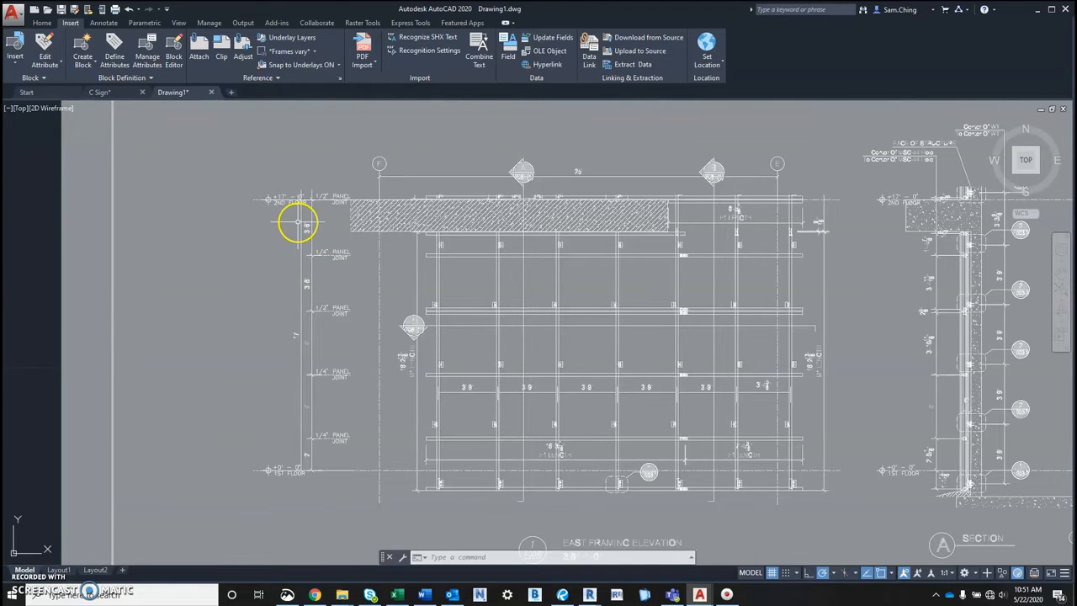
scroll(295, 221, "up", 5)
scroll(378, 273, "down", 4)
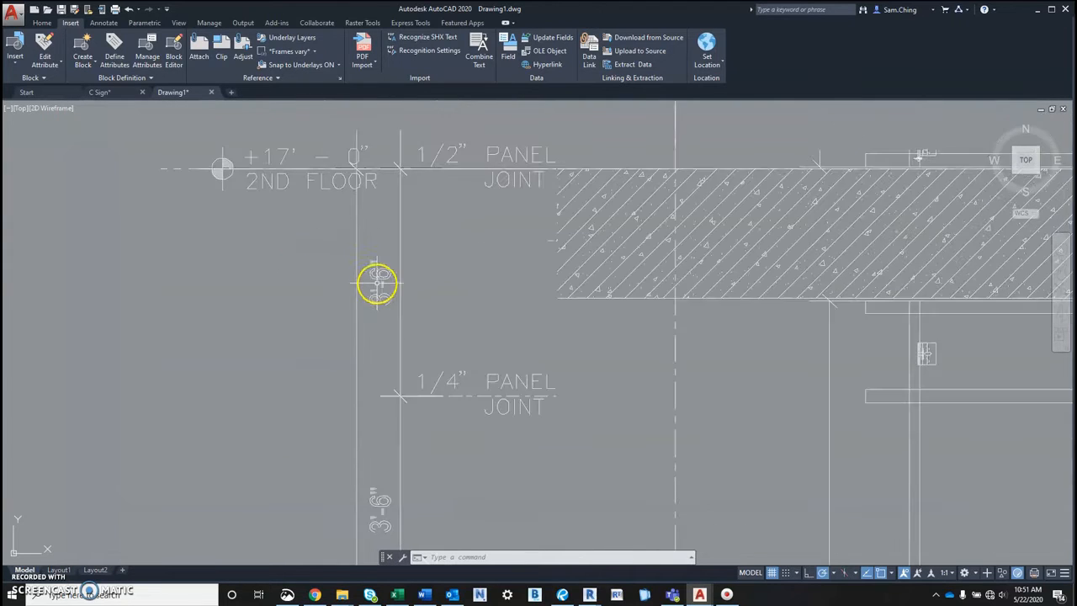
scroll(376, 299, "up", 2)
scroll(375, 302, "up", 2)
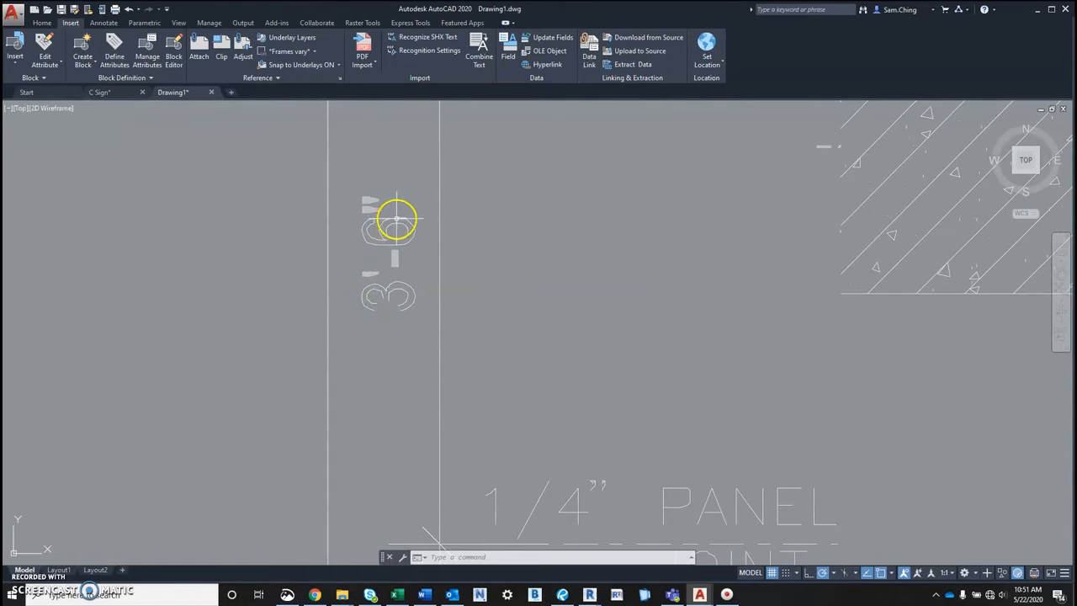
scroll(398, 221, "down", 3)
scroll(402, 219, "down", 8)
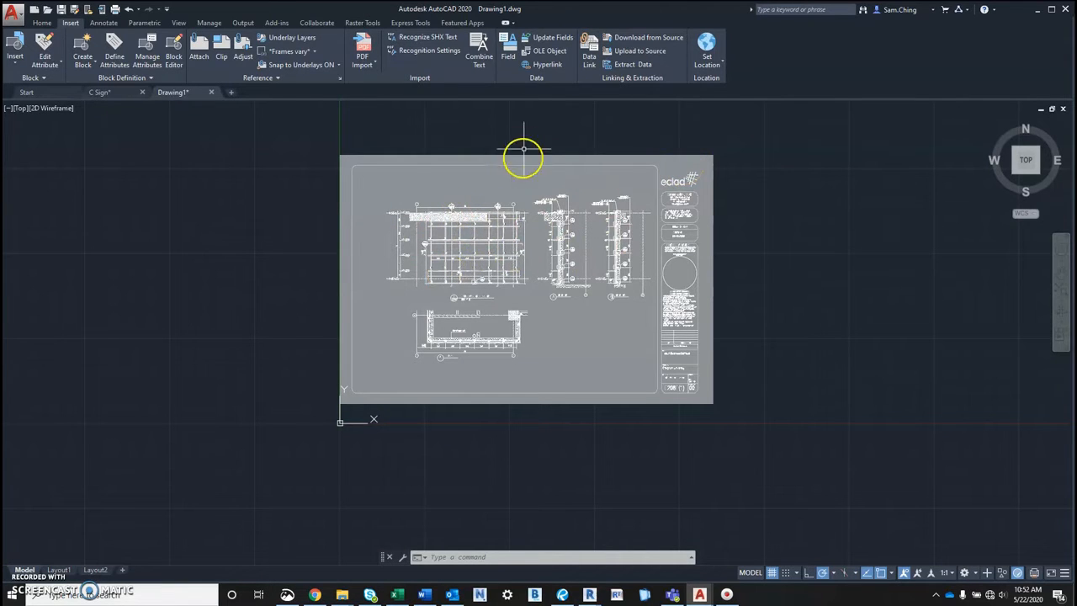
- Erase sections A and B, the title block and the solid grey page background from the imported sheet
left_click(537, 125)
left_click(738, 416)
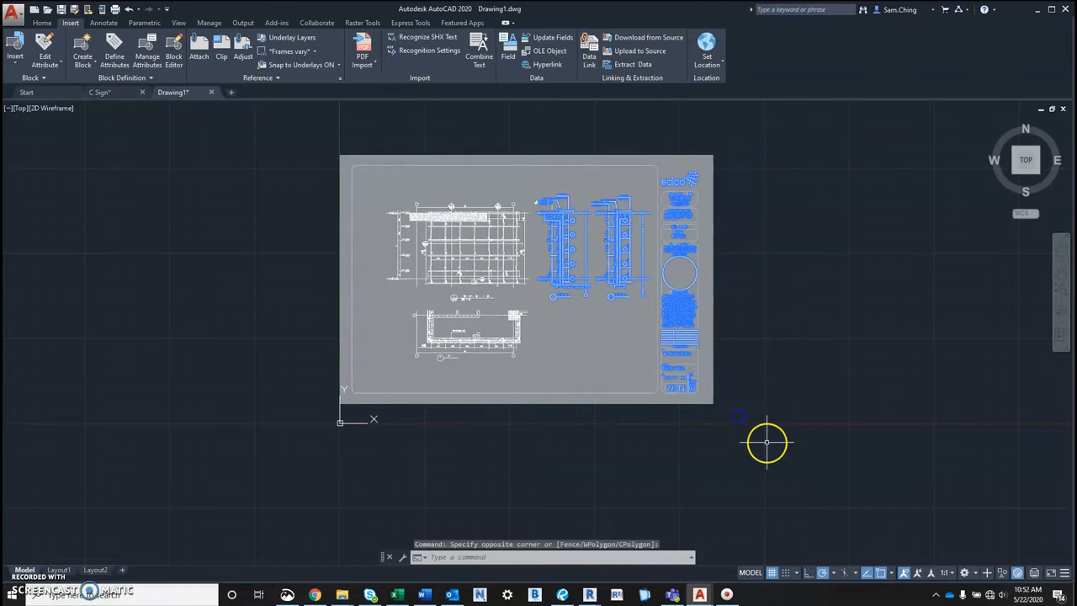
key("Delete")
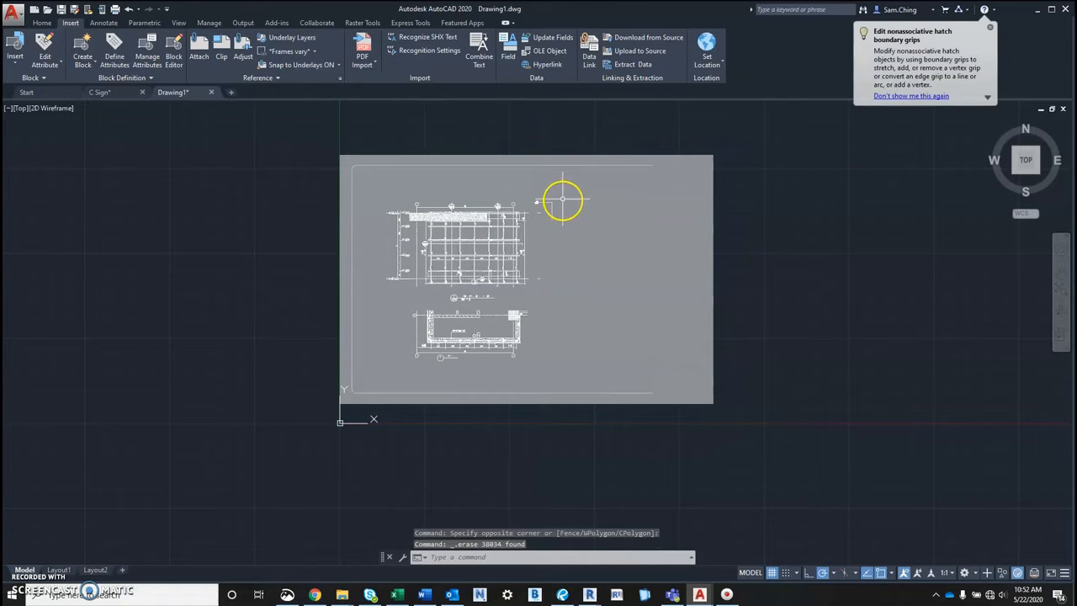
left_click(597, 153)
key("Delete")
- Erase the remaining sheet border lines and the plan view below the east framing elevation
left_click(337, 147)
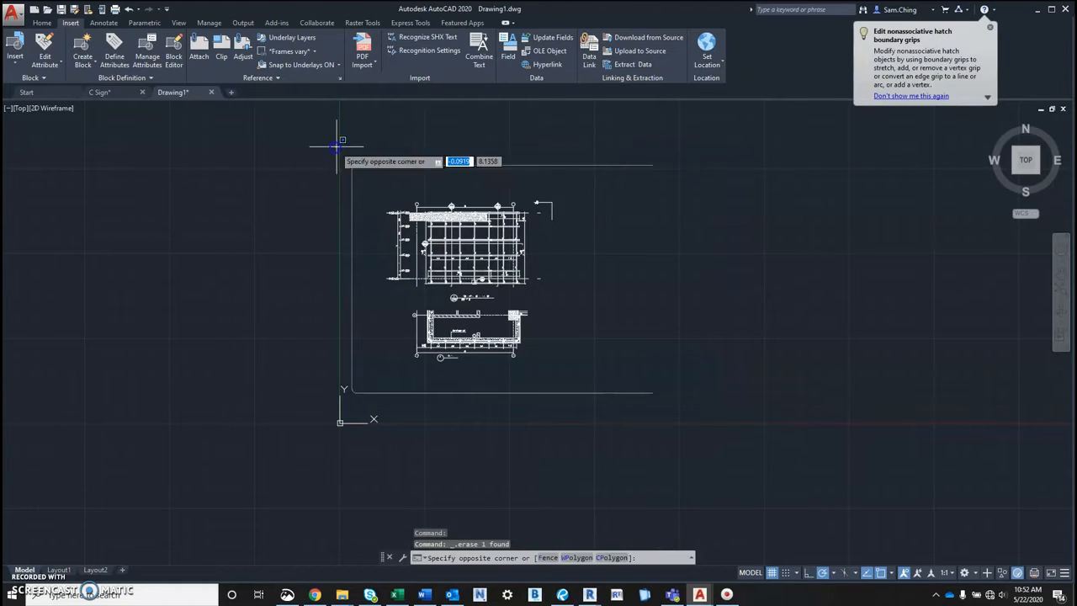
left_click(685, 245)
key("Delete")
left_click(688, 423)
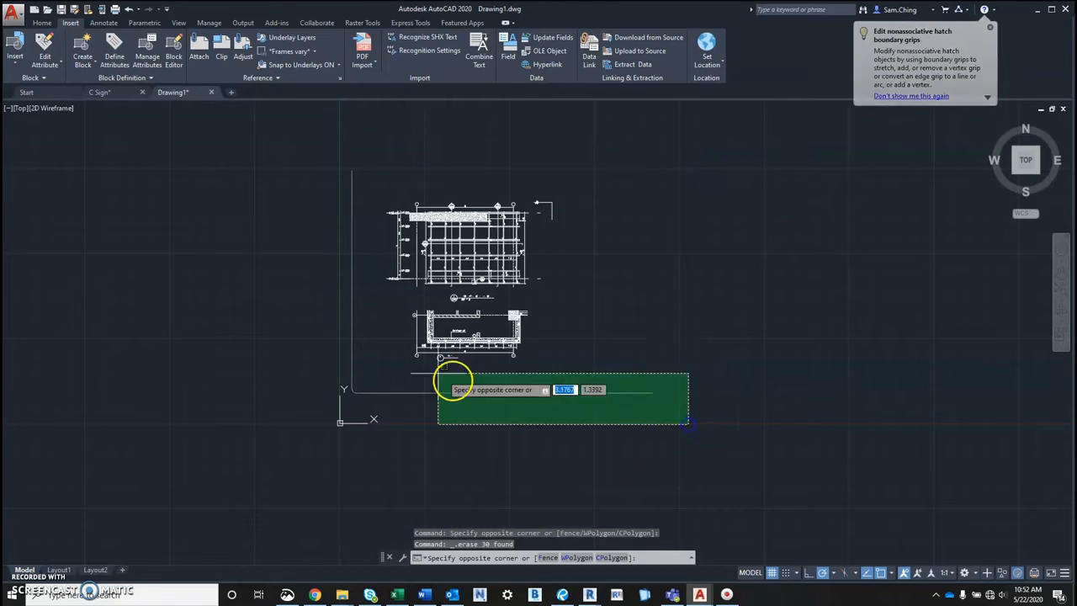
left_click(298, 292)
key("Delete")
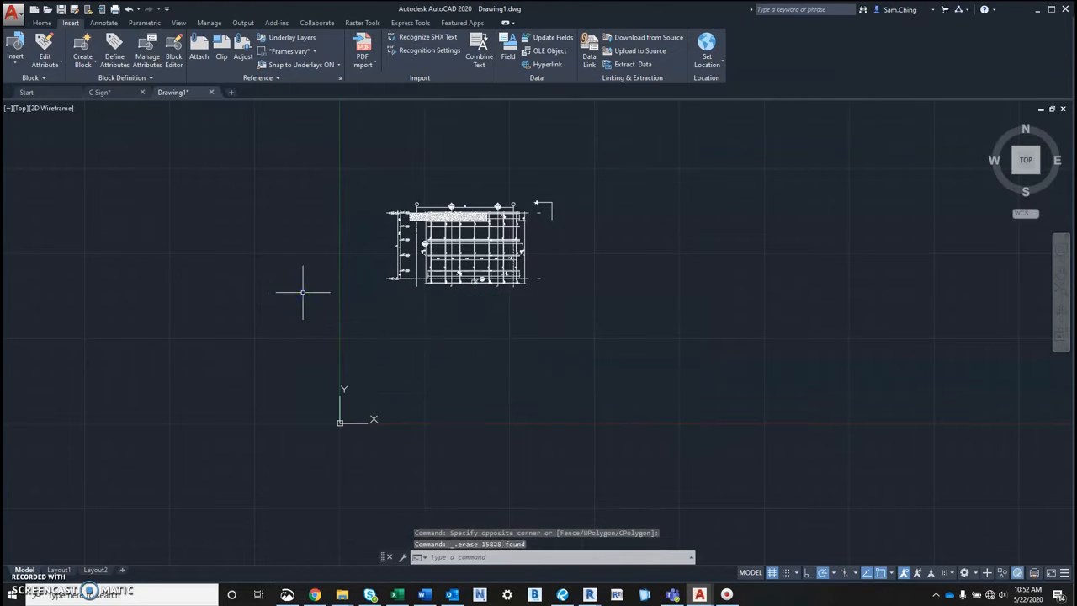
- Erase the leftover section leader and line fragments beside the east framing elevation
scroll(507, 207, "up", 4)
scroll(703, 433, "down", 1)
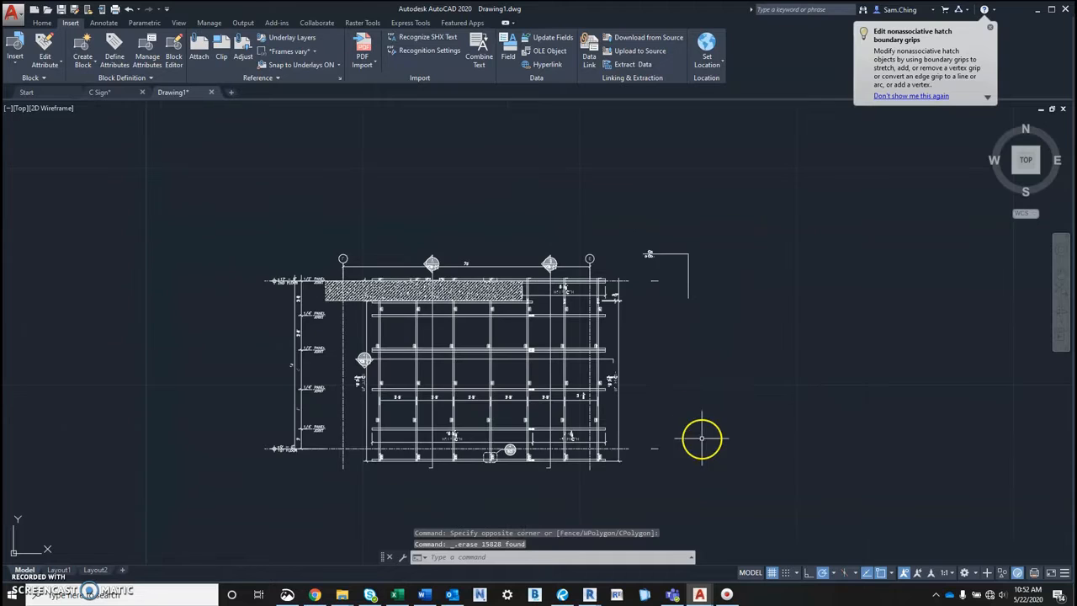
left_click(715, 479)
left_click(643, 212)
key("Delete")
- Erase the row of 3'-9" spacing dimensions, including the last narrower bay's, between the lower horizontal members of the framing elevation
scroll(570, 366, "up", 2)
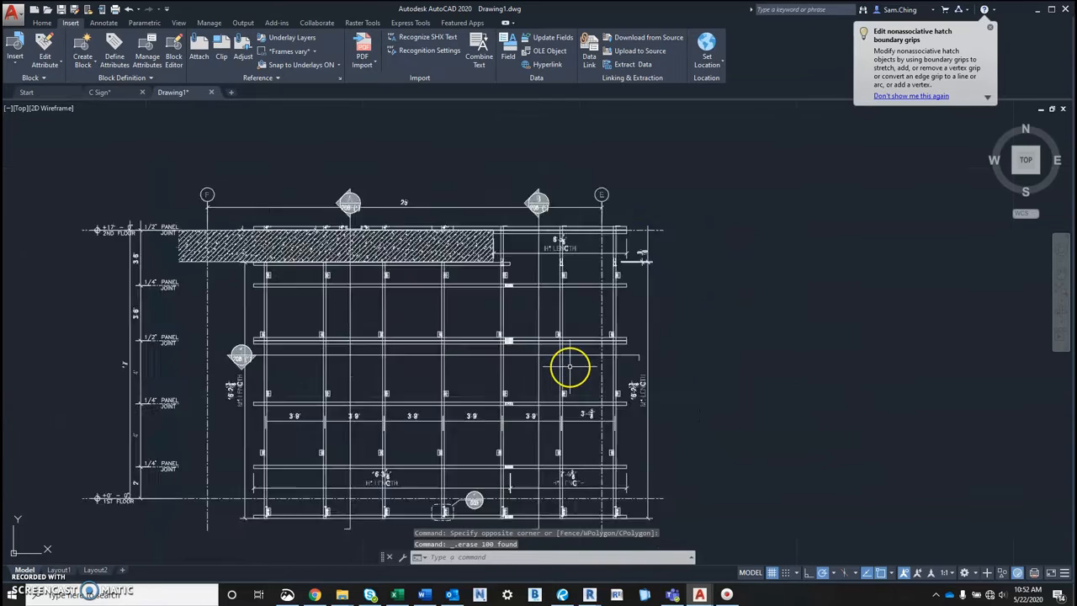
scroll(570, 365, "up", 5)
scroll(772, 397, "down", 3)
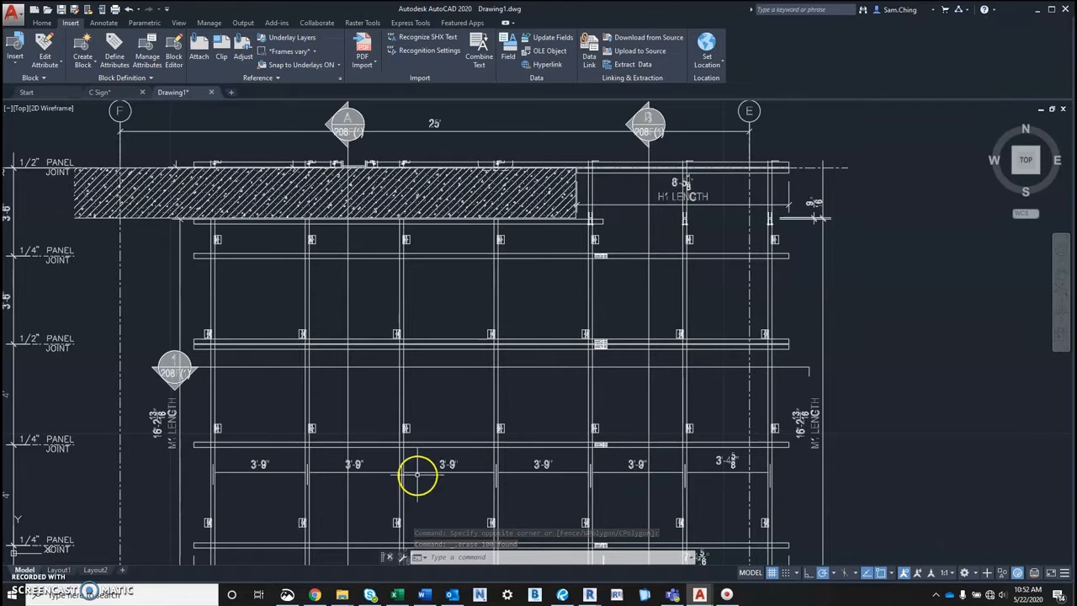
middle_click_drag(417, 475, 433, 365)
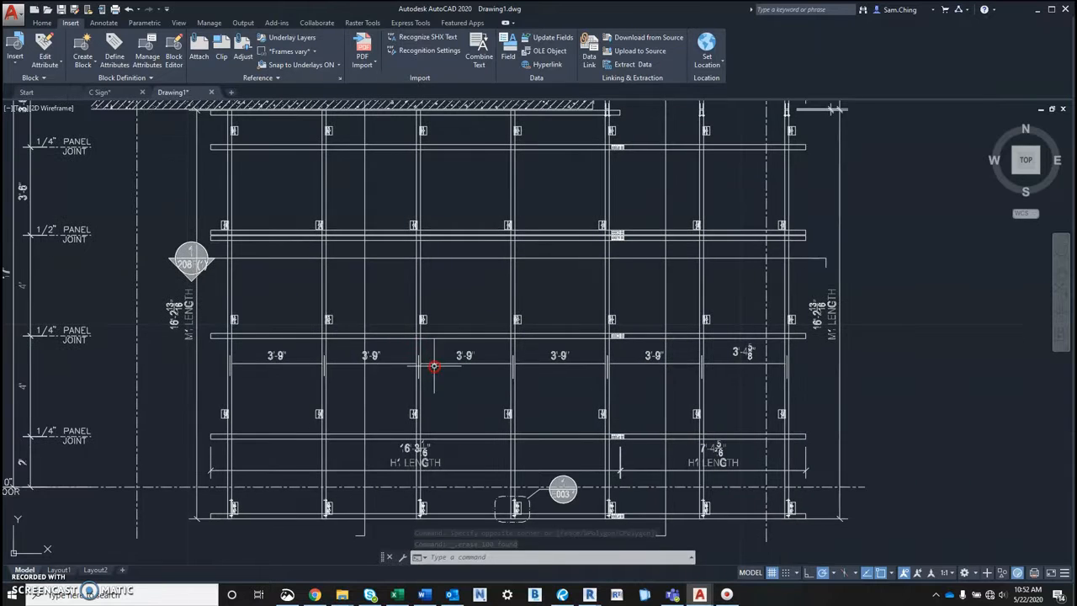
left_click(217, 341)
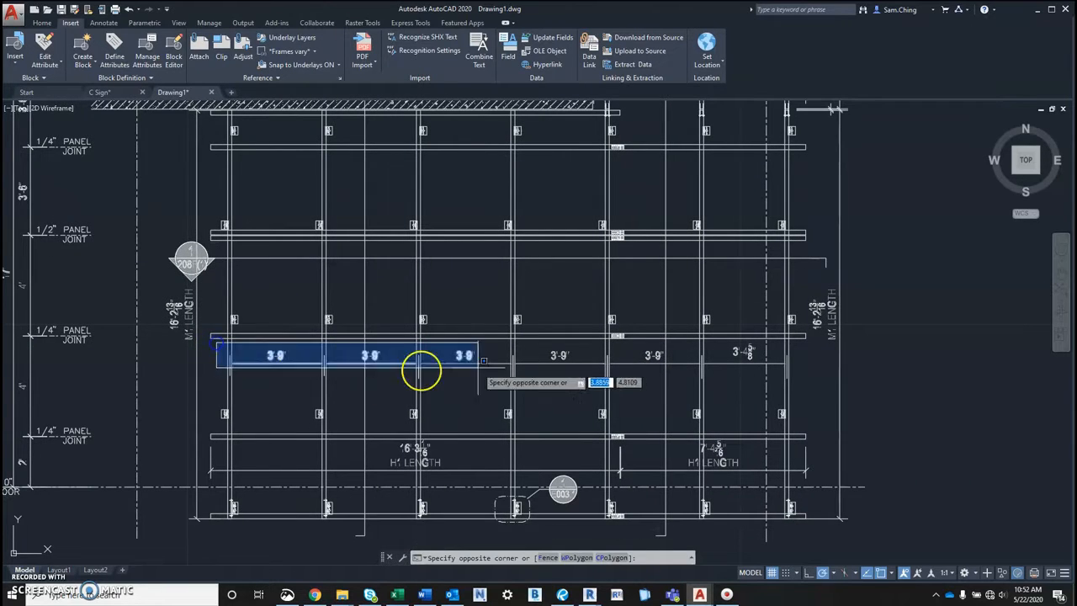
left_click(789, 364)
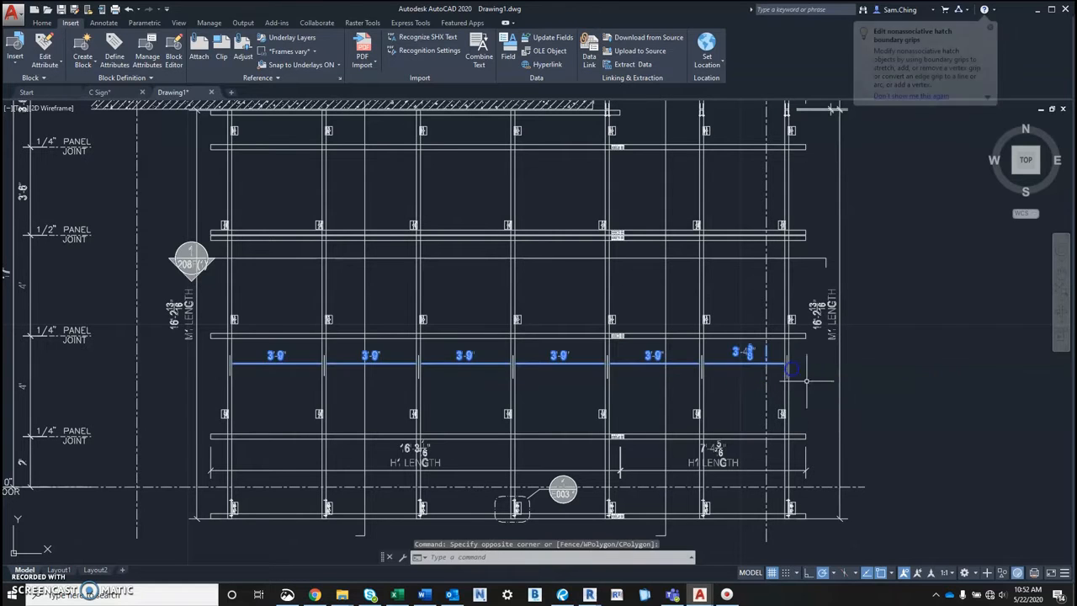
key("Delete")
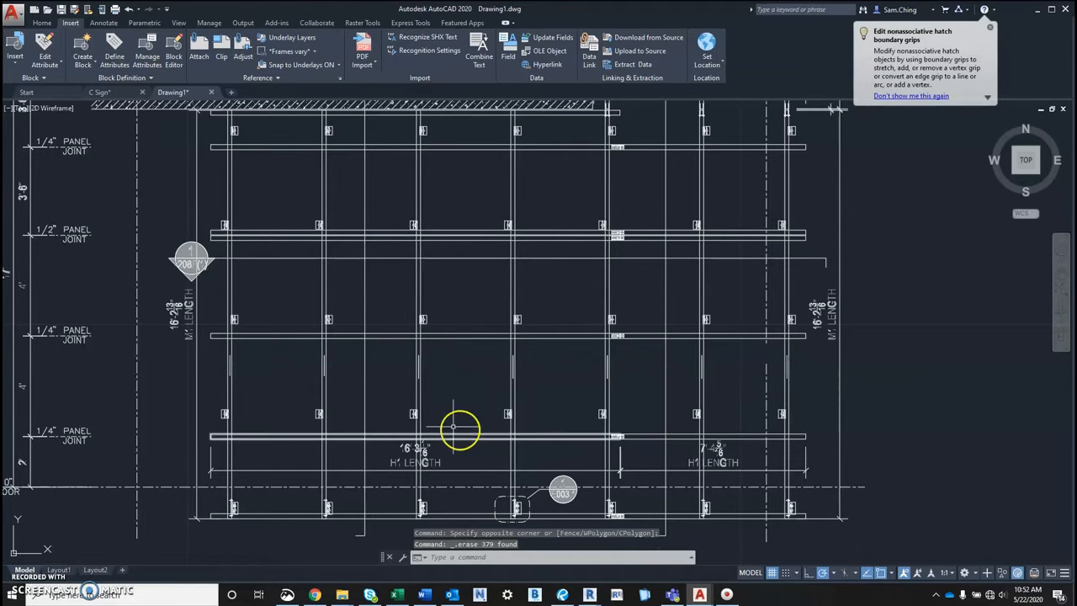
scroll(459, 429, "down", 4)
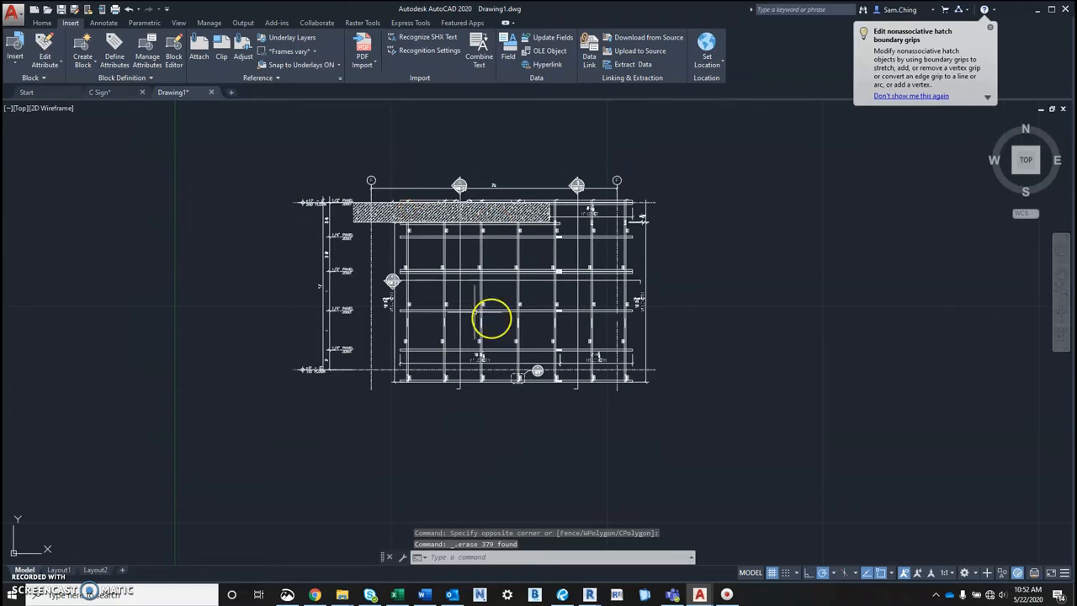
scroll(496, 289, "down", 4)
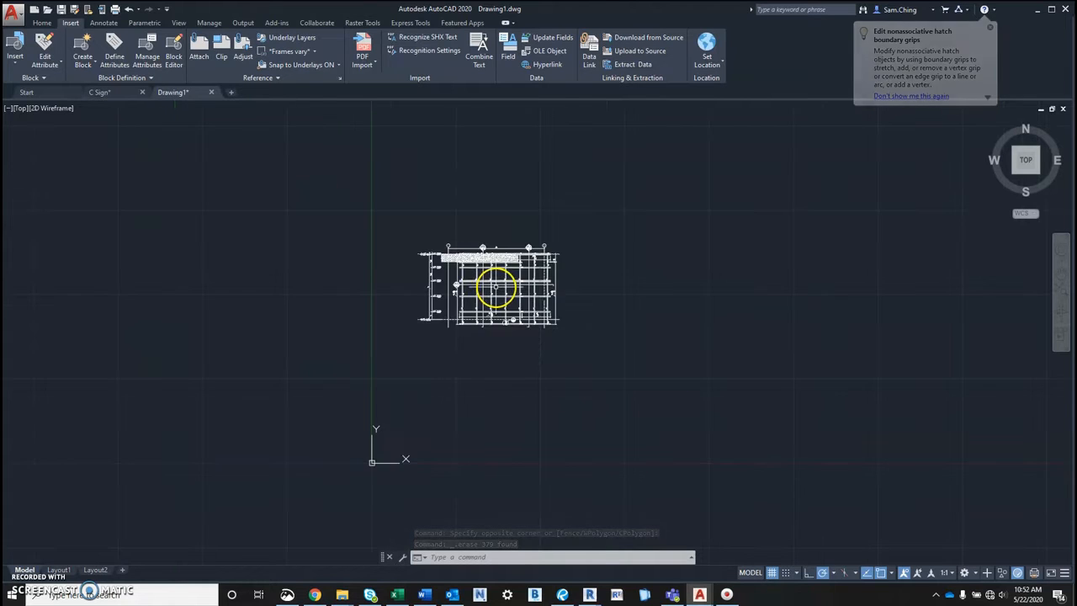
scroll(496, 289, "up", 5)
left_click(363, 52)
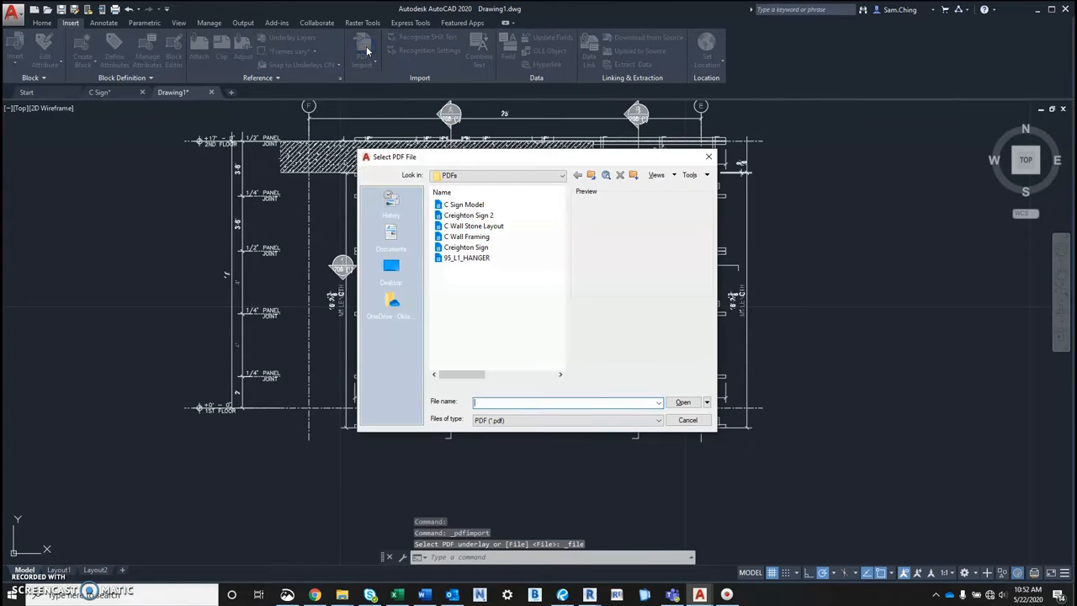
left_click(689, 419)
- Group all the remaining linework of the east framing elevation into a single unnamed group
scroll(409, 281, "down", 1)
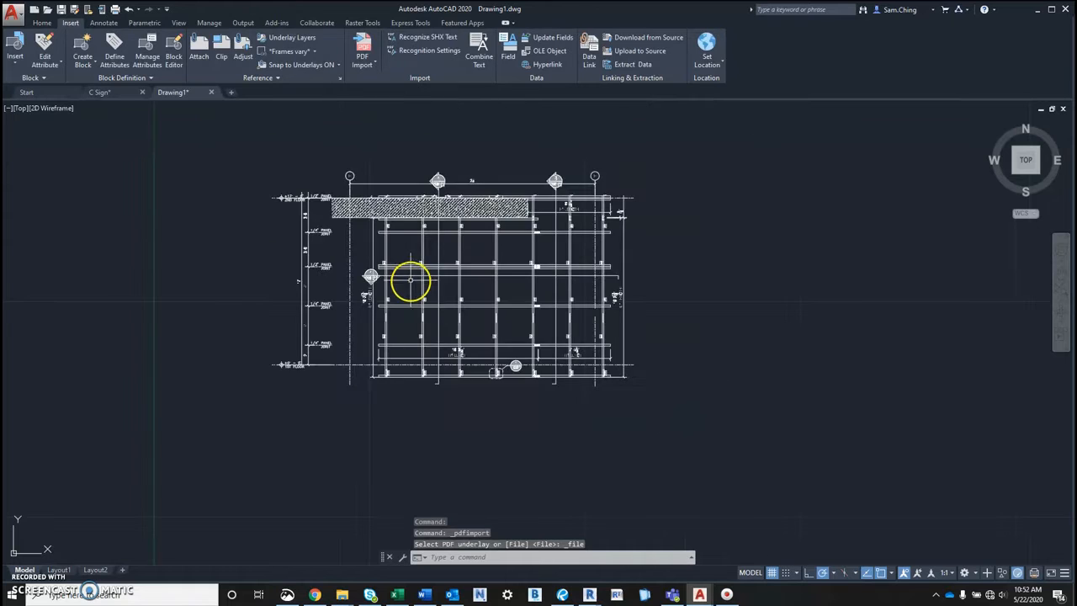
scroll(413, 284, "up", 2)
scroll(393, 272, "down", 2)
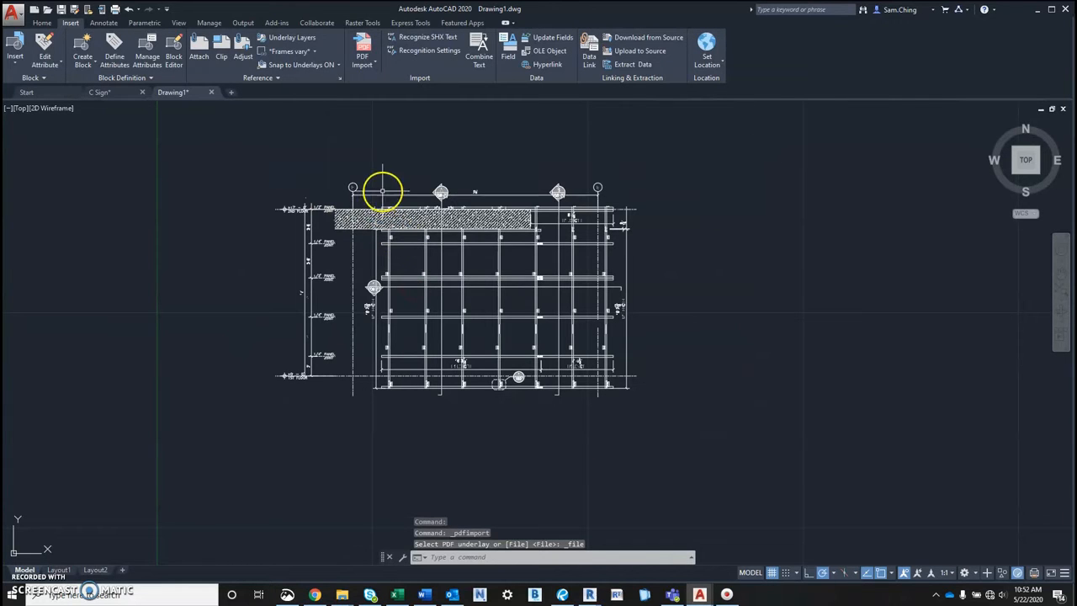
left_click(260, 137)
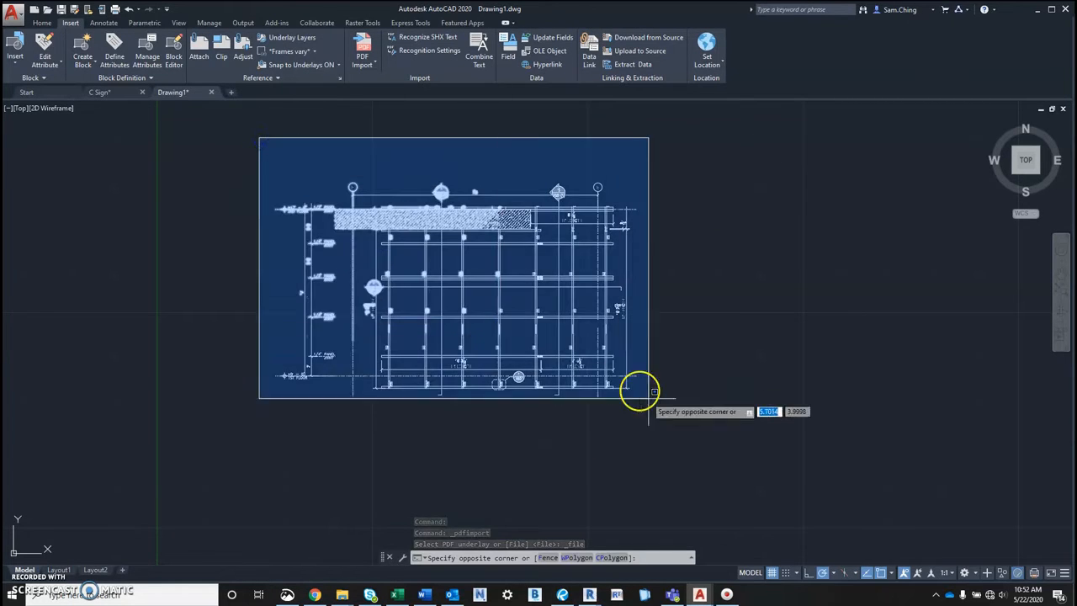
left_click(656, 428)
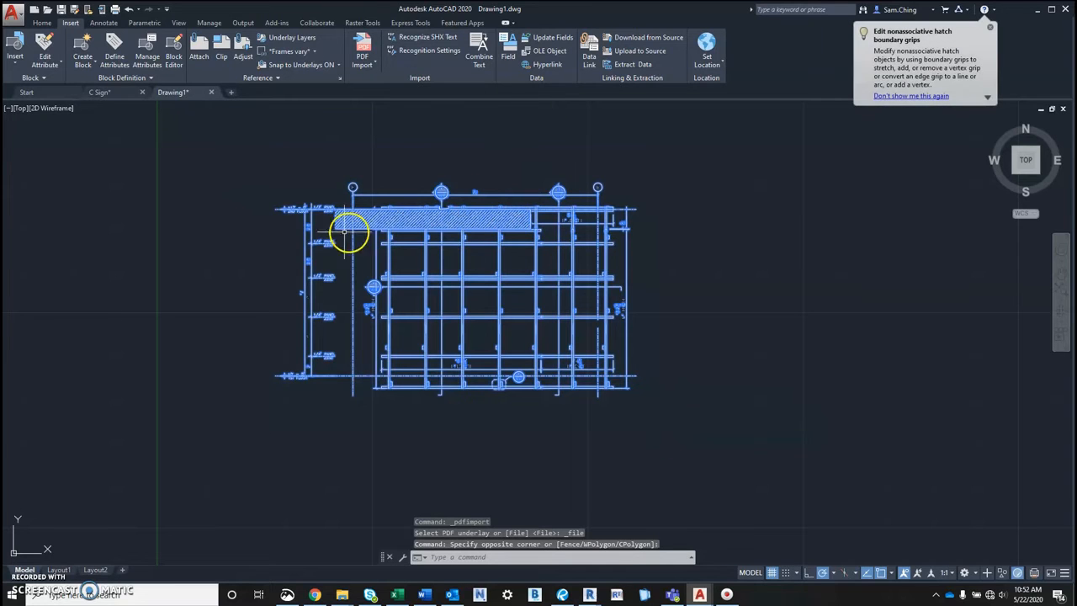
left_click(43, 23)
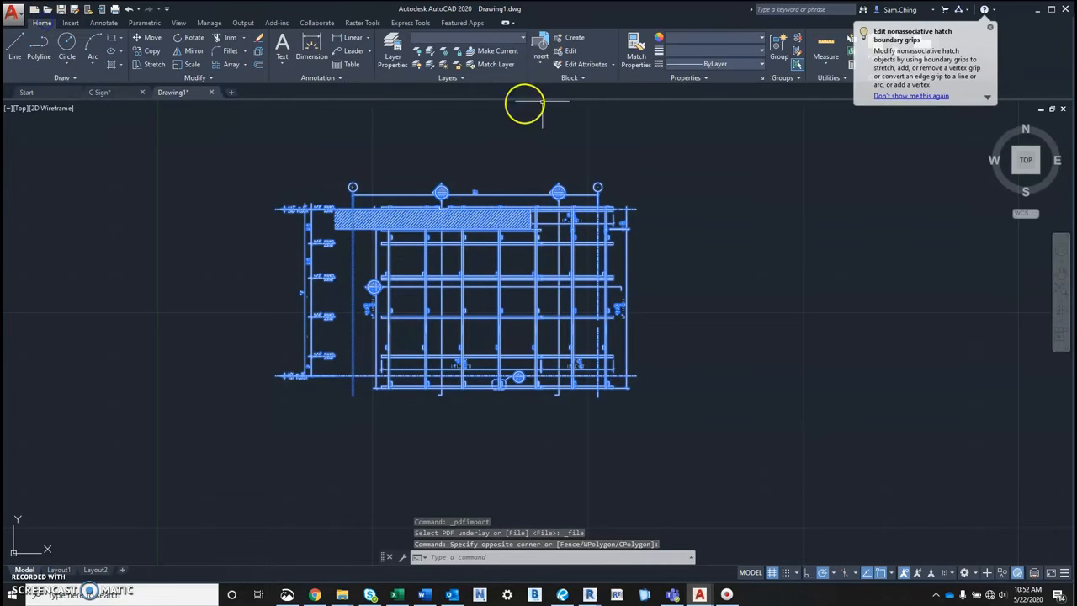
left_click(776, 49)
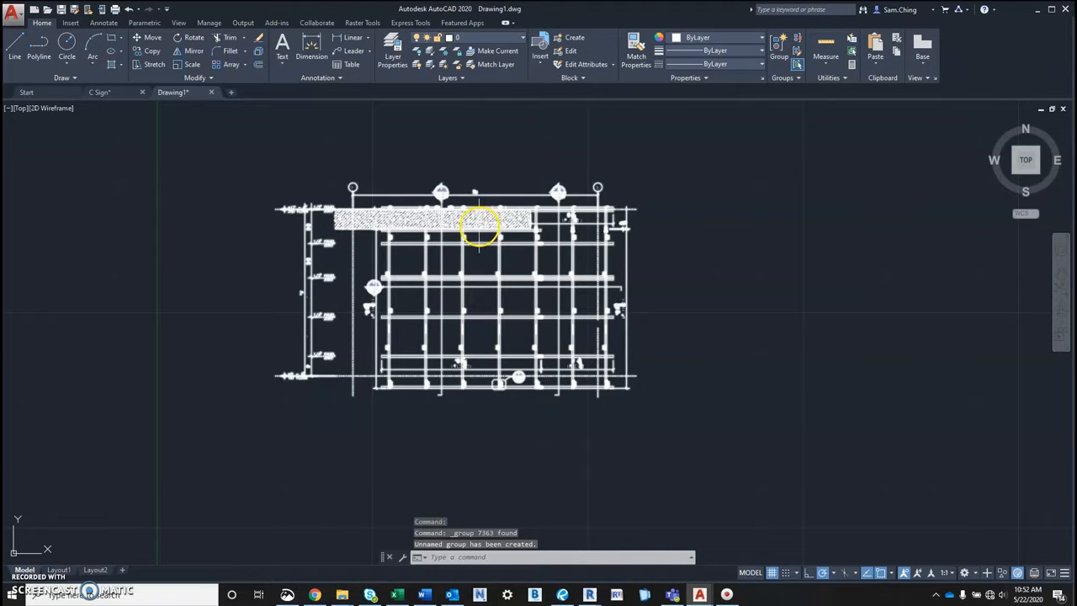
- Import page 1 of the C Wall Stone Layout PDF at scale 1 with vector geometry, solid fills and TrueType text
left_click(71, 23)
left_click(367, 44)
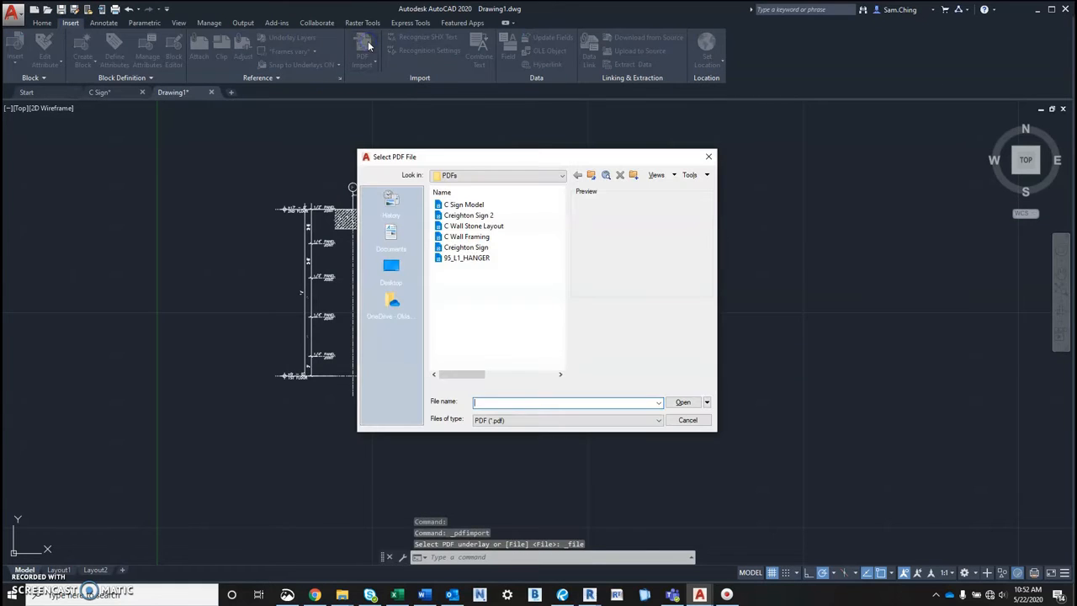
left_click(477, 226)
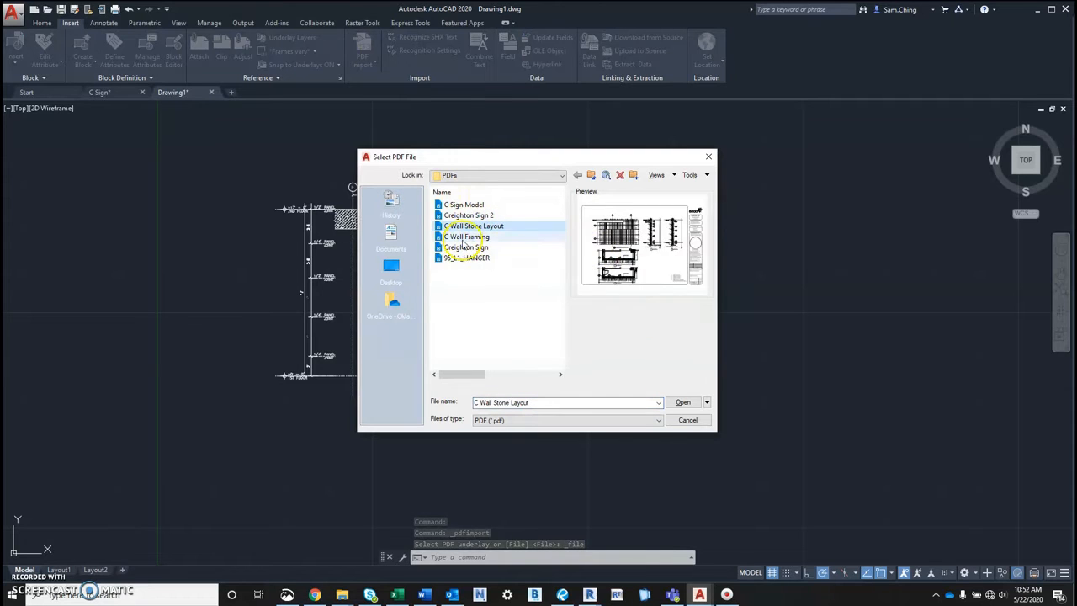
left_click(683, 402)
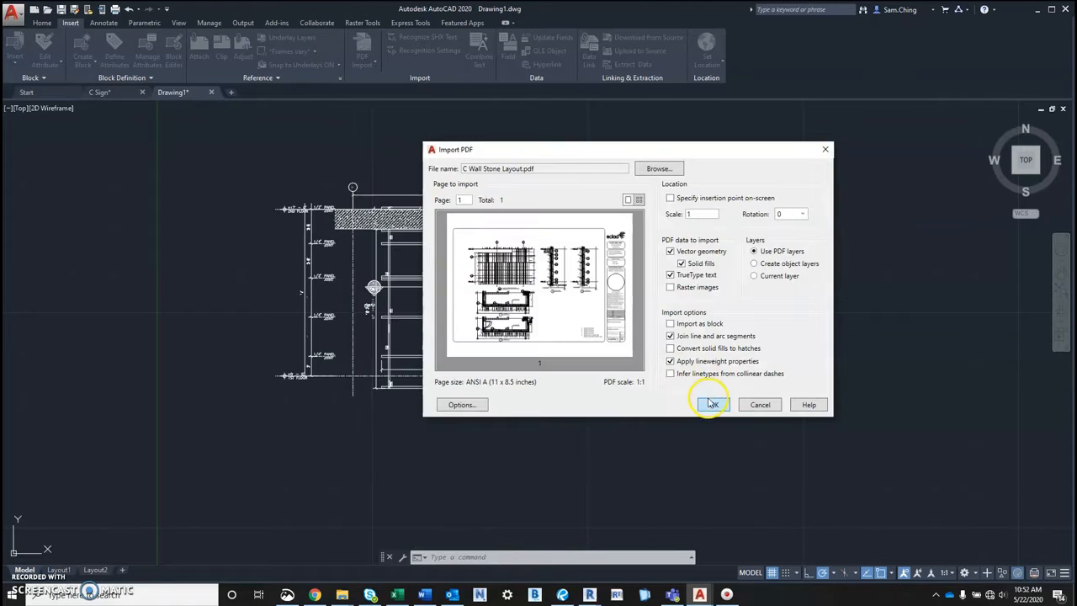
left_click(712, 406)
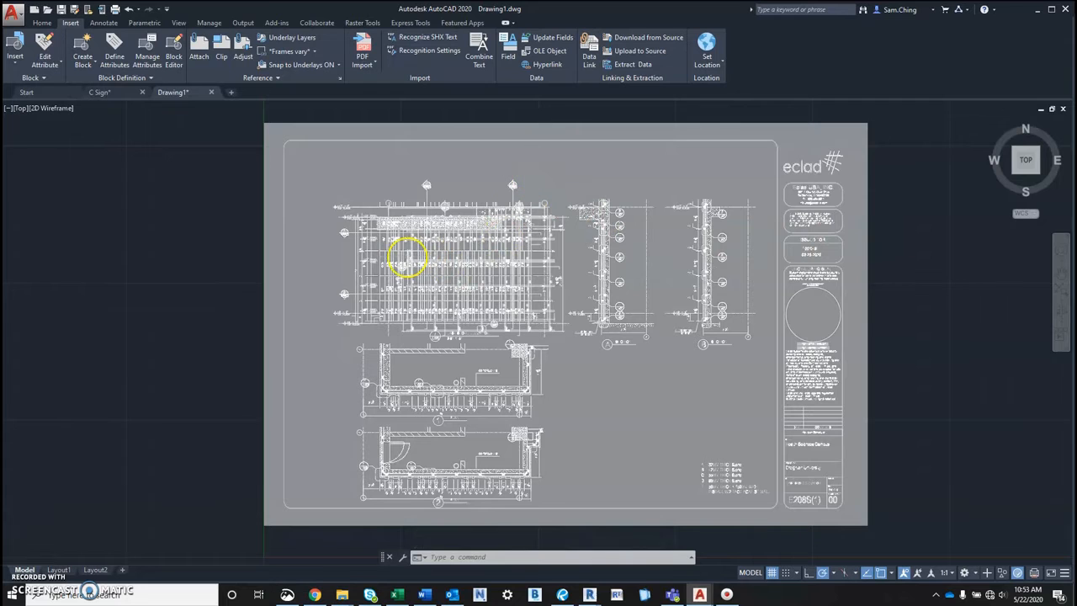
- Move the grouped framing elevation off the imported stone layout sheet to the empty space beyond its title block
scroll(406, 254, "up", 3)
left_click(340, 157)
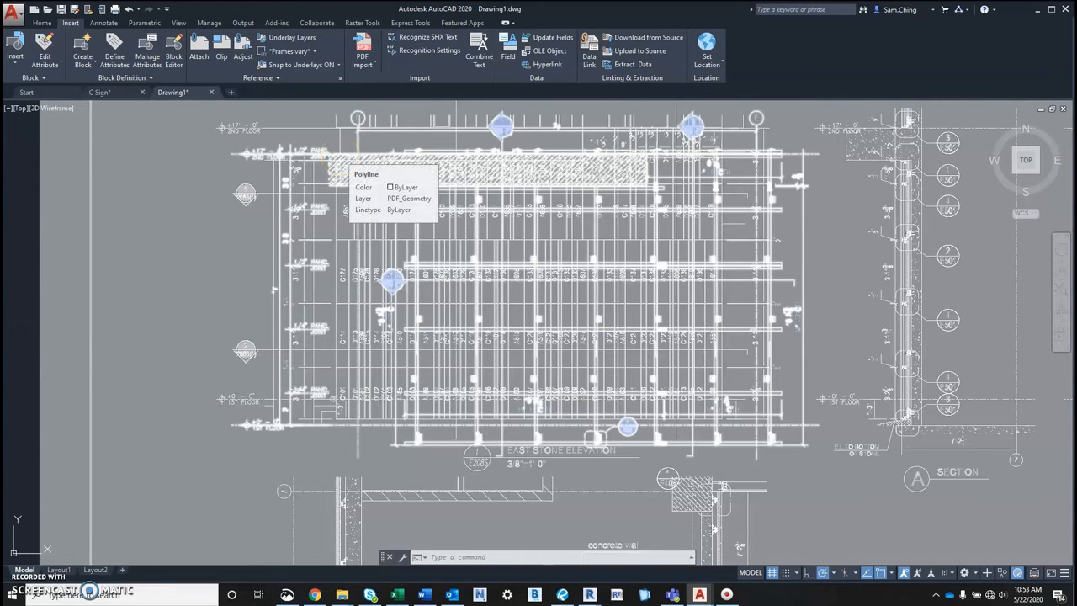
left_click(339, 158)
scroll(342, 154, "down", 5)
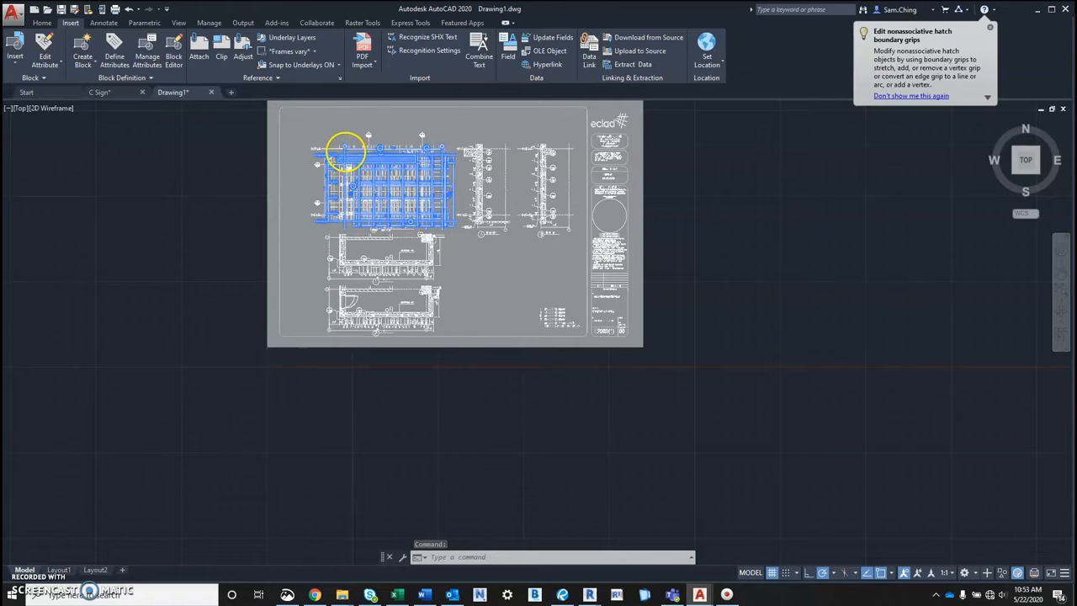
scroll(344, 154, "up", 2)
mouse_move(334, 154)
left_mouse_down()
mouse_move(644, 174)
mouse_move(723, 236)
mouse_move(942, 265)
mouse_move(880, 269)
left_mouse_up()
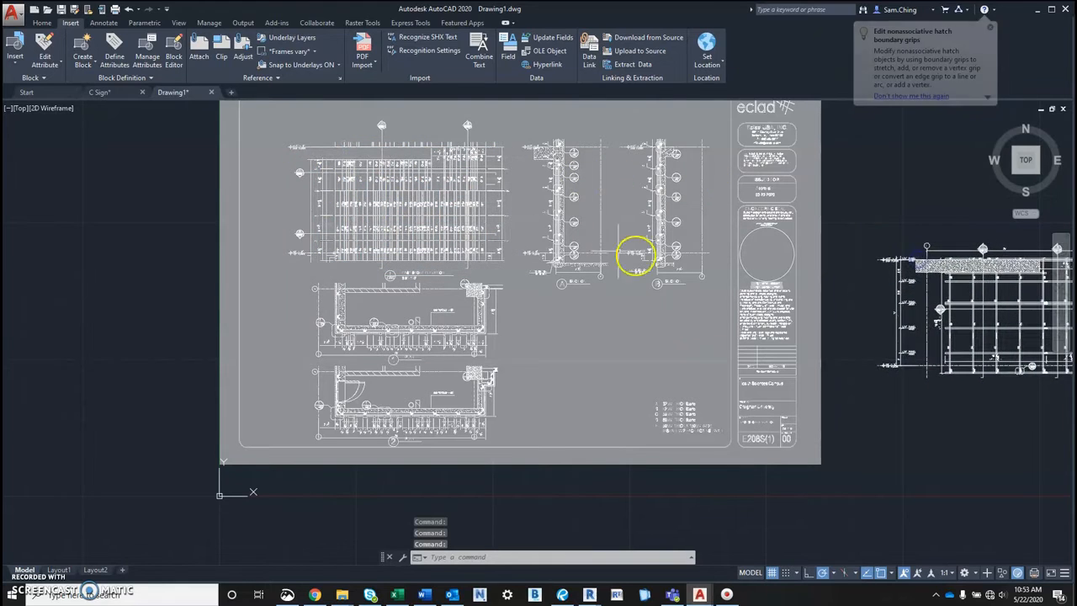
- Erase sections A and B, the notes, the title block and the grey page background from the stone layout sheet
scroll(500, 298, "down", 2)
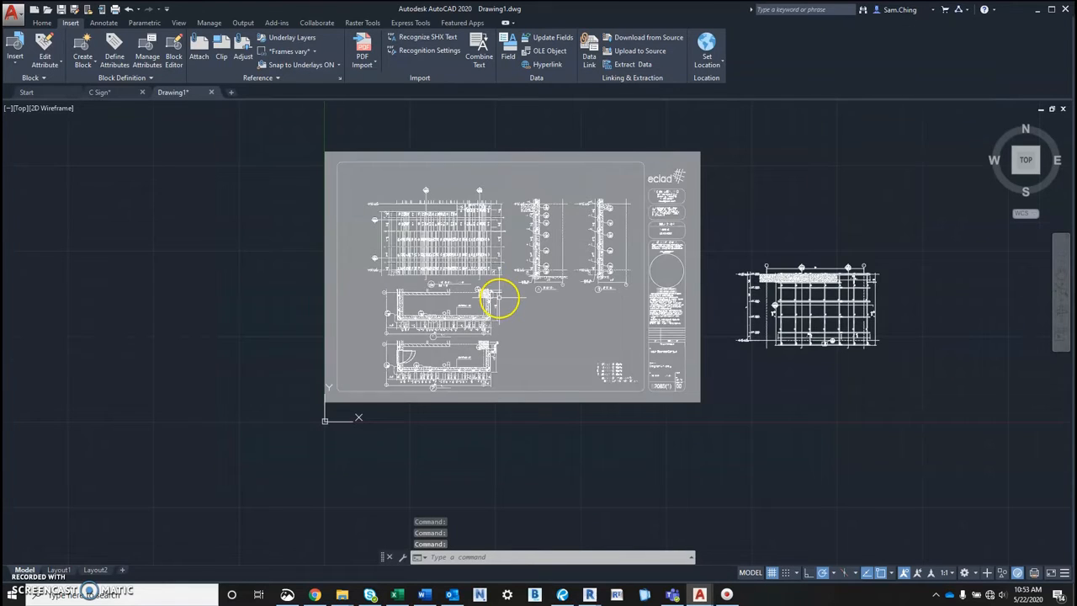
left_click(714, 414)
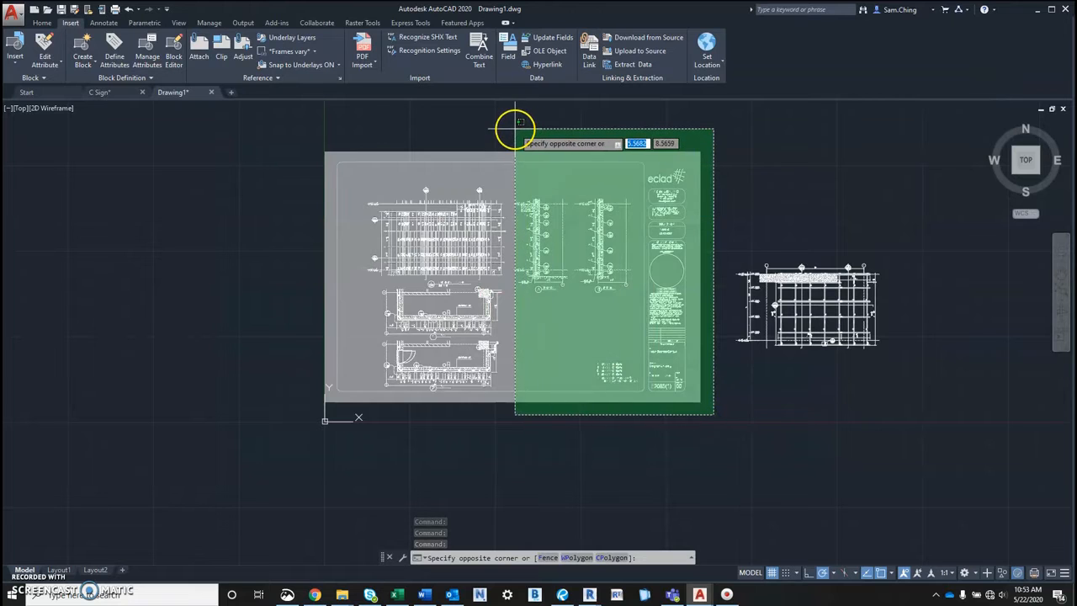
left_click(513, 128)
key("Delete")
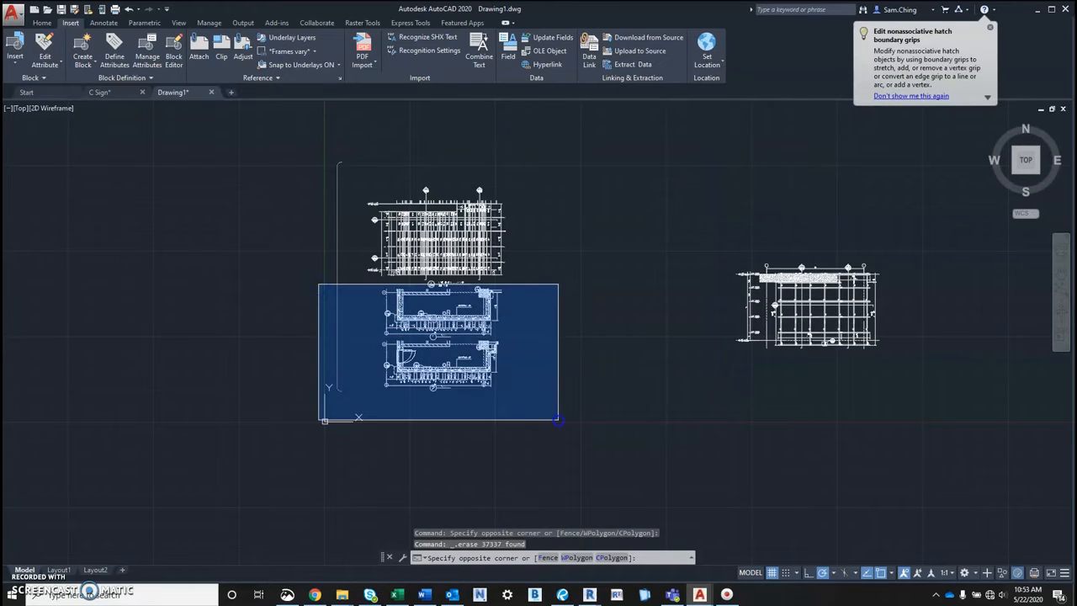
- Erase the two plan views below the east stone elevation and the leftover sheet border line beside it
left_click(495, 423)
key("Delete")
left_click(356, 392)
left_click(281, 125)
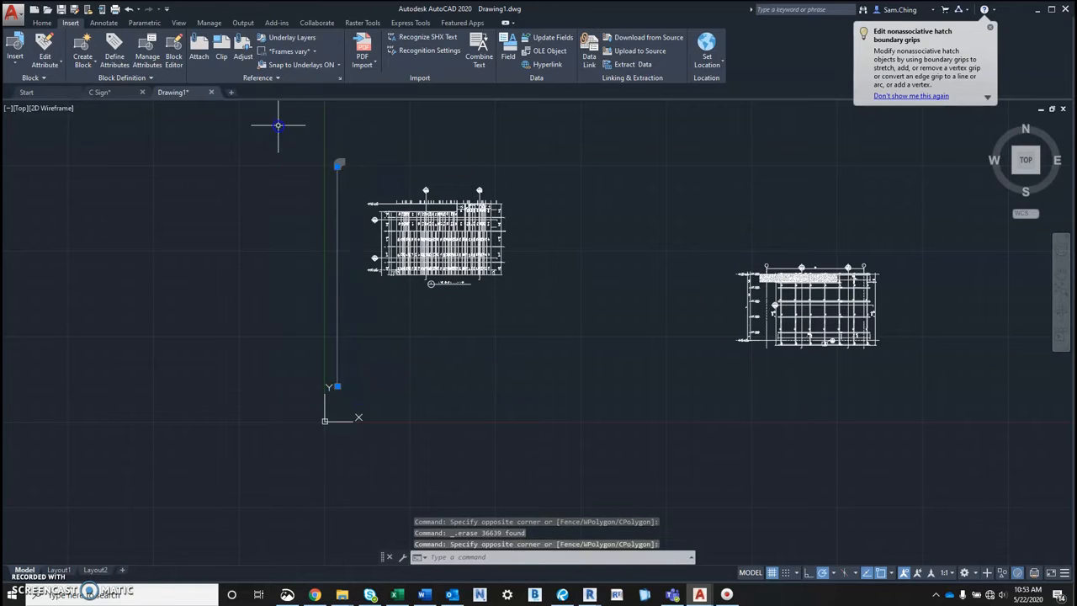
key("Delete")
- Erase the East Stone Elevation title, its scale text and its view bubble below the elevation
scroll(466, 295, "up", 4)
left_click(467, 274)
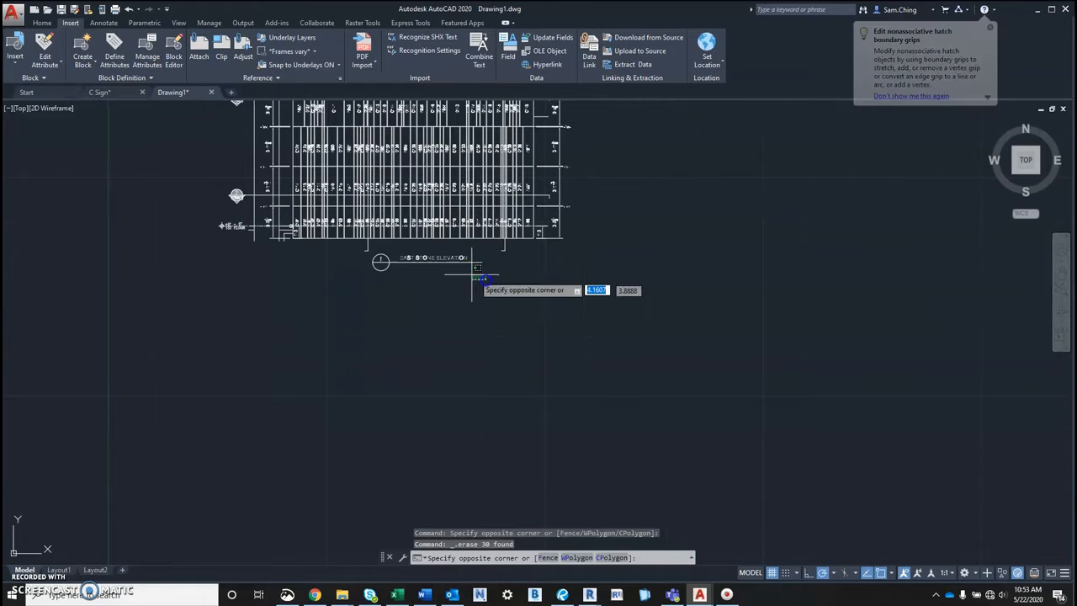
left_click(368, 248)
key("Delete")
- Erase the row of stone panel labels containing C141 to C149, along with the dimension text at the start of that row
scroll(476, 273, "down", 4)
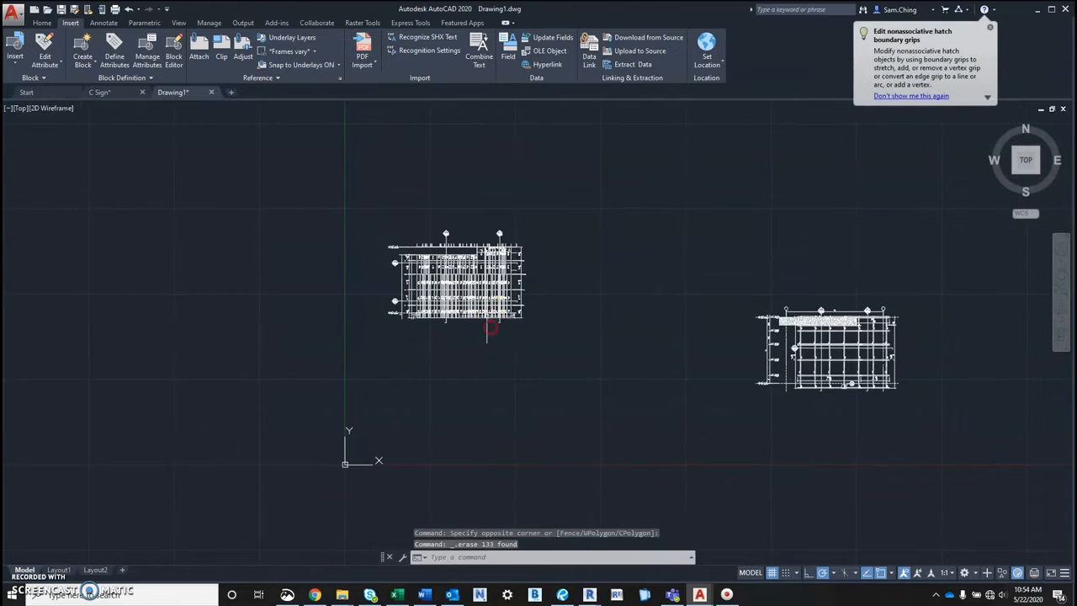
scroll(477, 272, "up", 8)
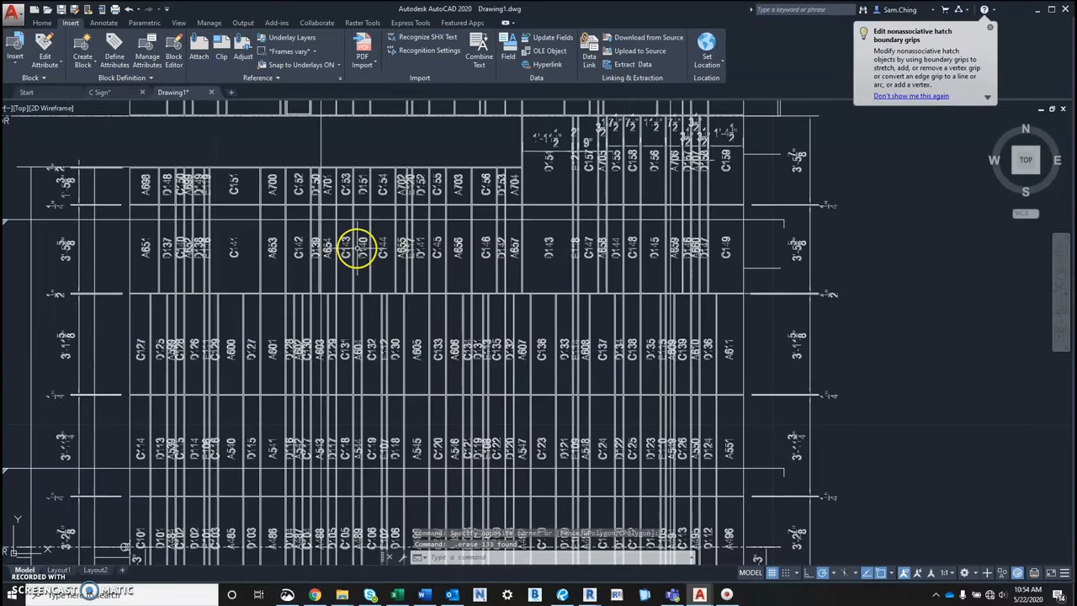
scroll(357, 246, "up", 5)
scroll(360, 216, "down", 7)
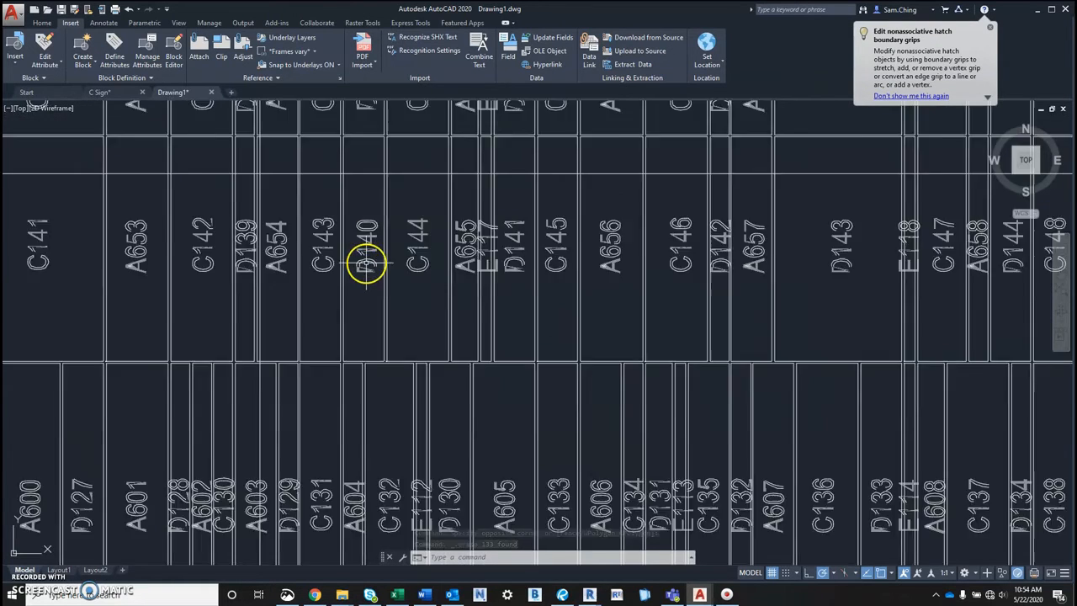
scroll(185, 269, "up", 3)
scroll(277, 260, "down", 3)
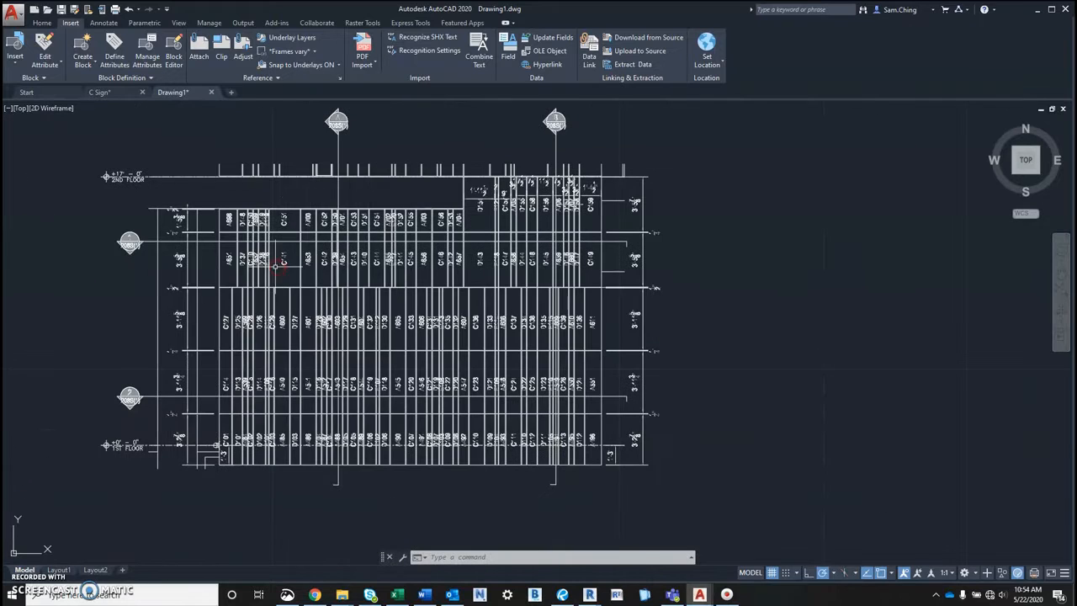
left_click(152, 246)
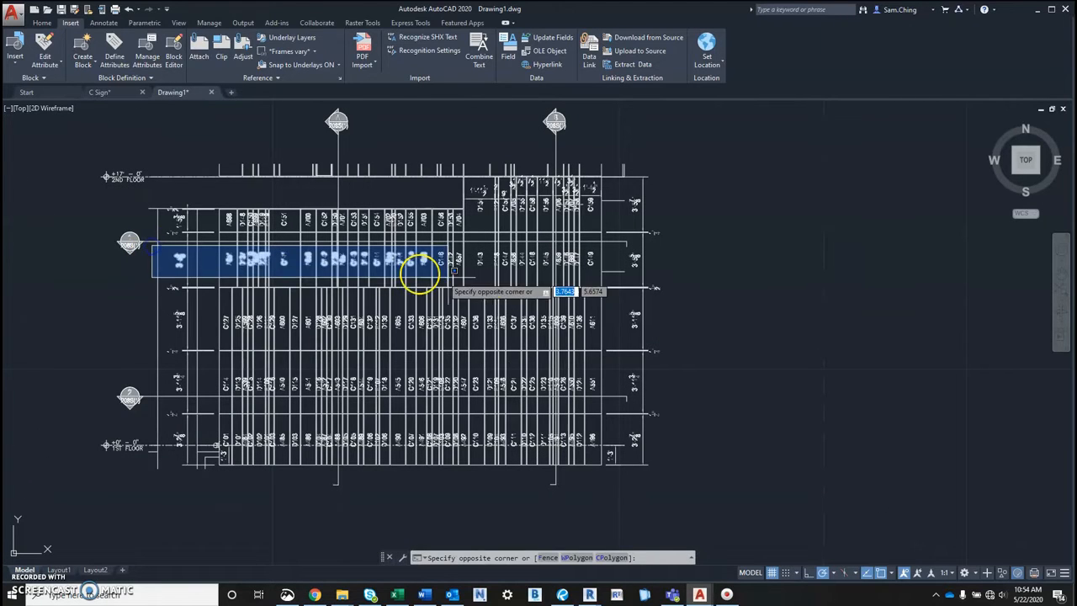
left_click(602, 279)
key("Delete")
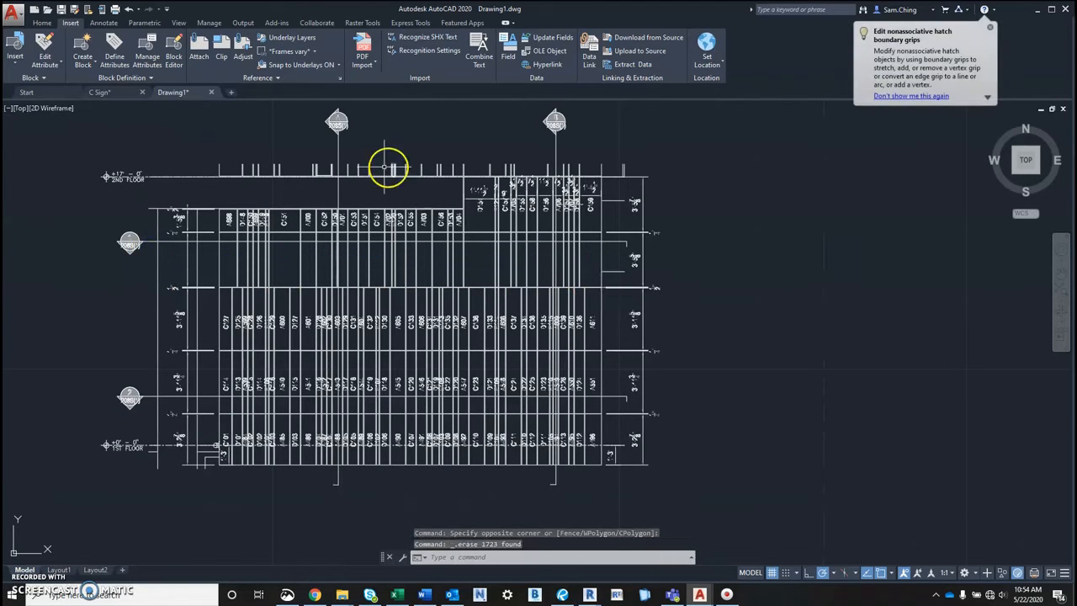
- Group all objects of the cleaned-up east stone elevation into one unnamed group
scroll(488, 354, "down", 4)
middle_click_drag(973, 421, 785, 378)
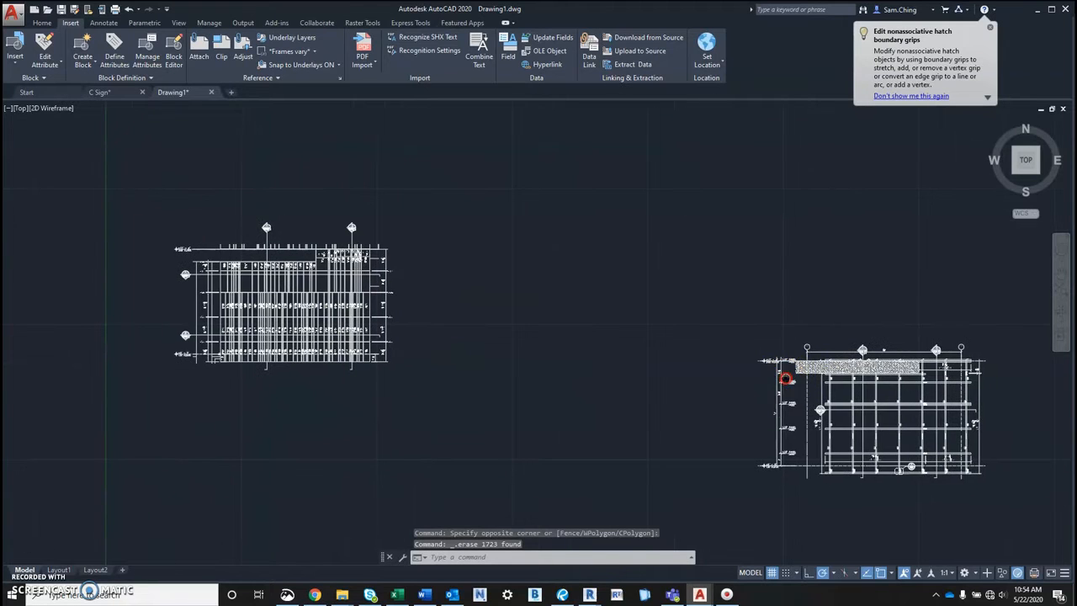
left_click(162, 189)
left_click(405, 379)
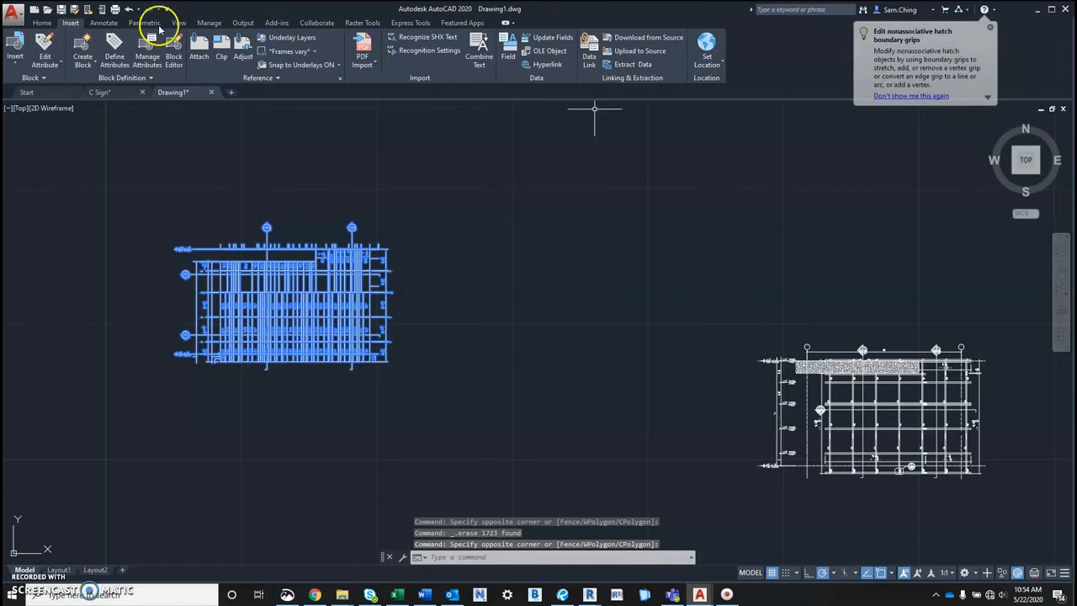
left_click(42, 23)
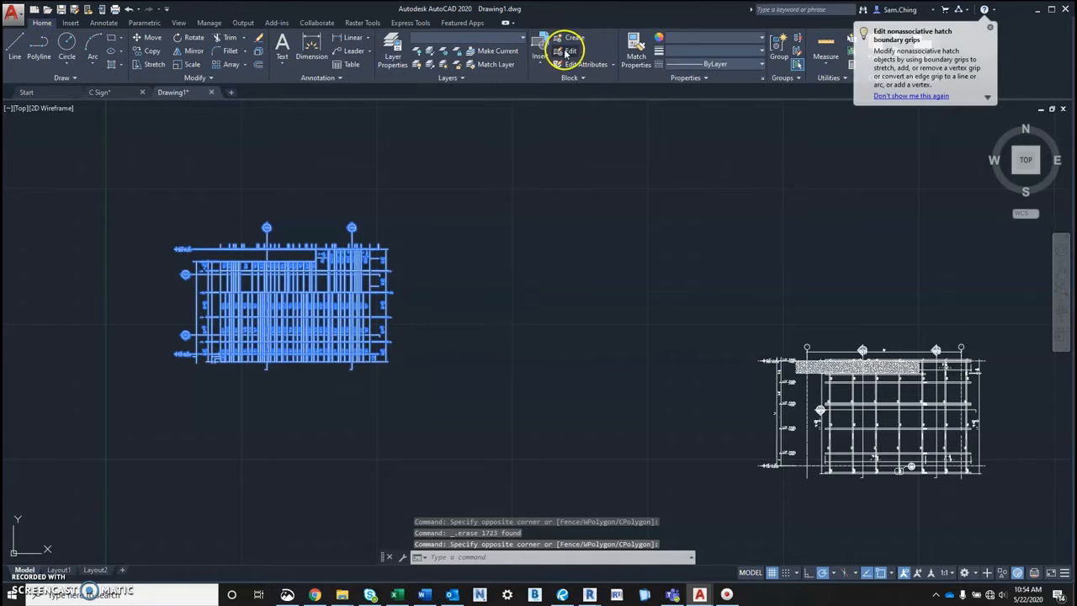
left_click(778, 42)
left_click(596, 284)
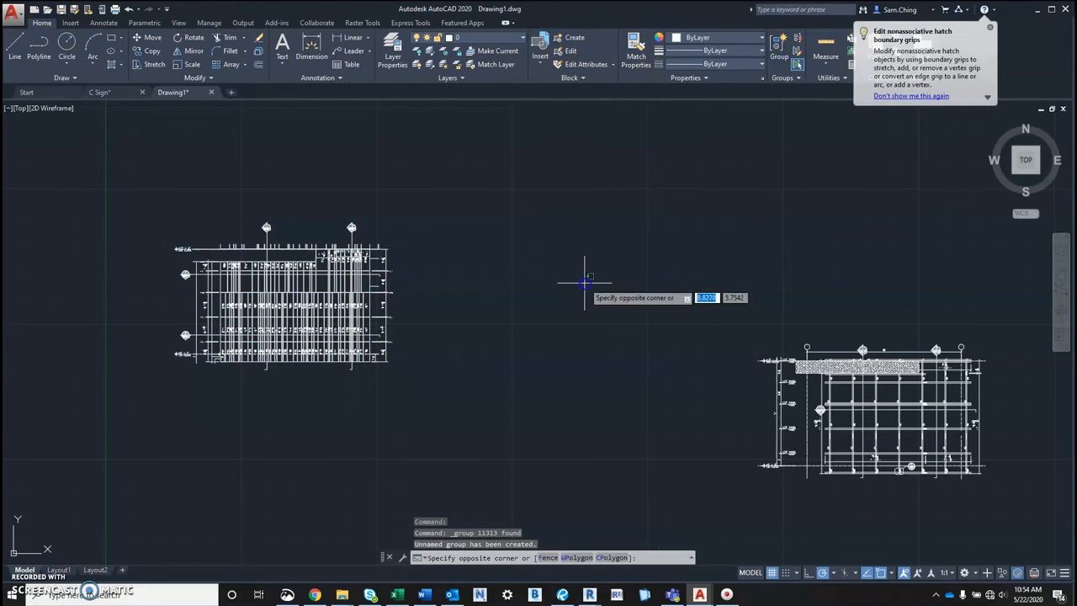
left_click(431, 217)
- Set the colour of the grouped stone elevation to Blue and clear the selection
middle_click_drag(856, 391, 776, 344)
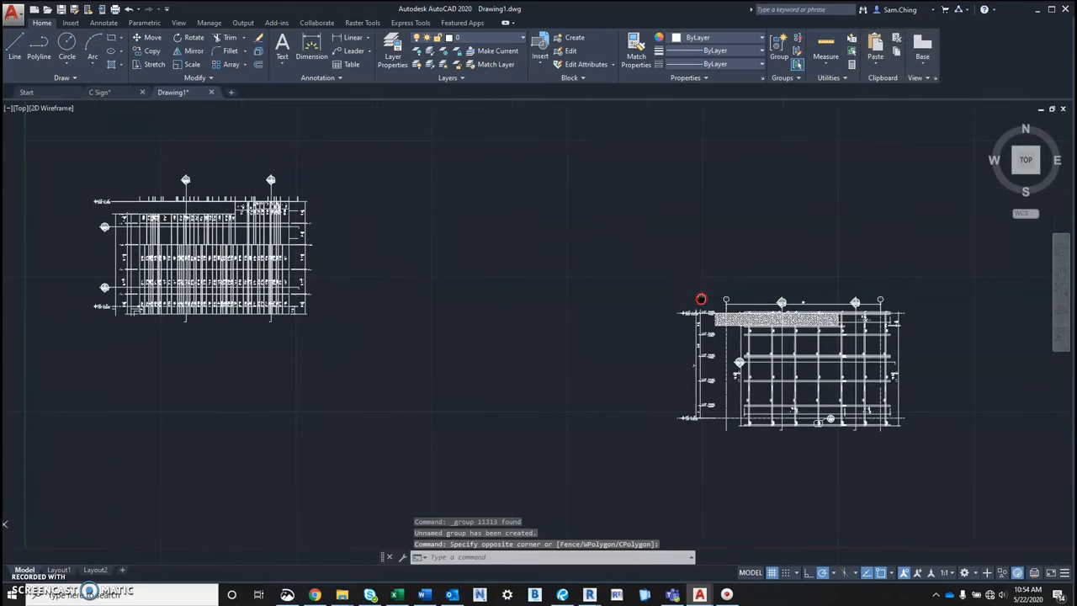
left_click(216, 272)
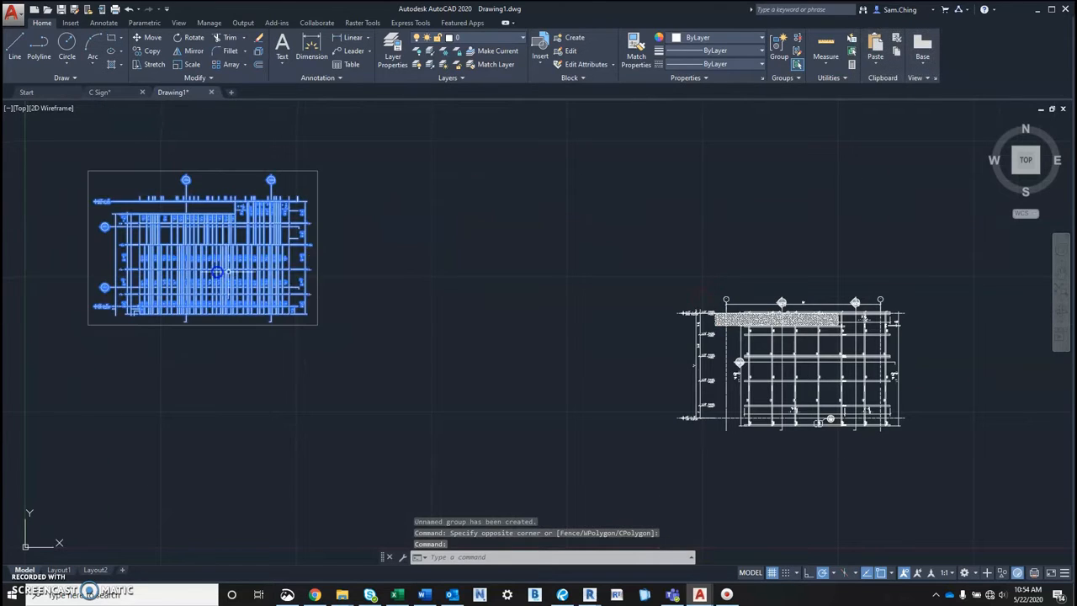
left_click(757, 38)
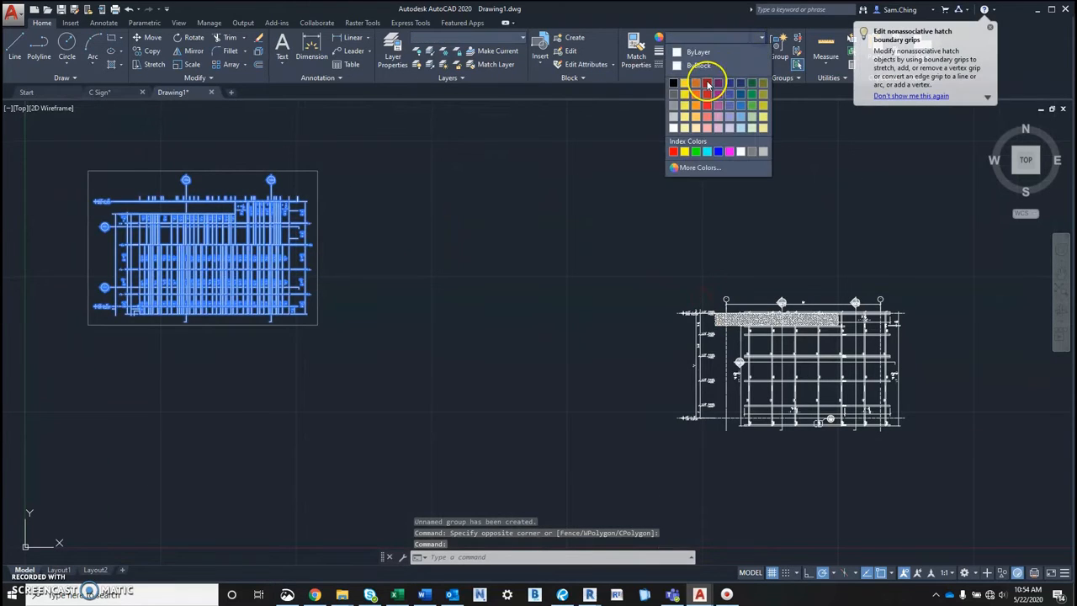
left_click(718, 152)
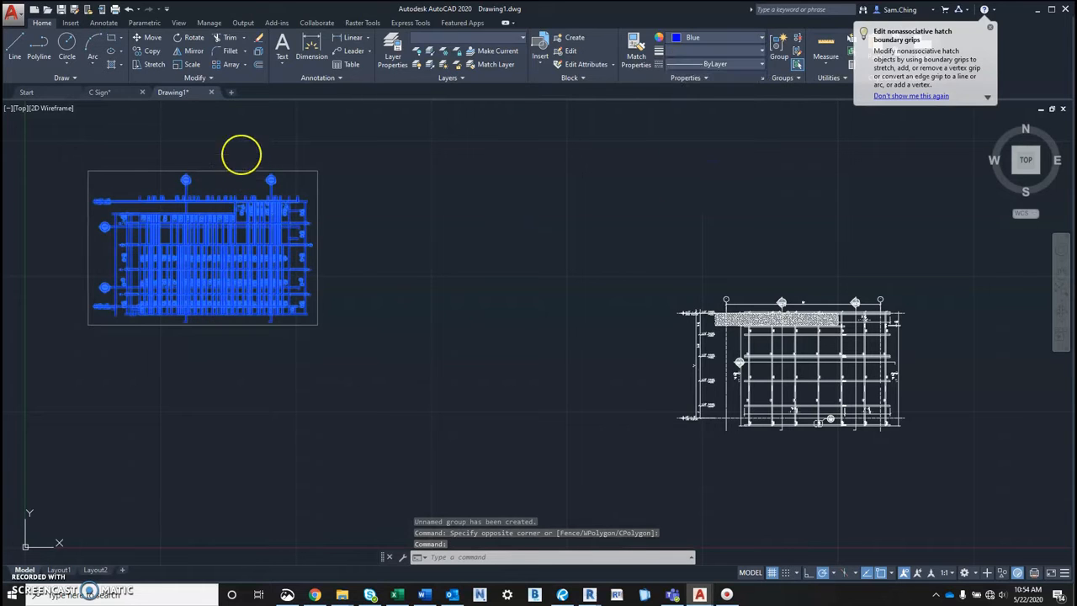
left_click(241, 141)
key("Escape")
key("Escape")
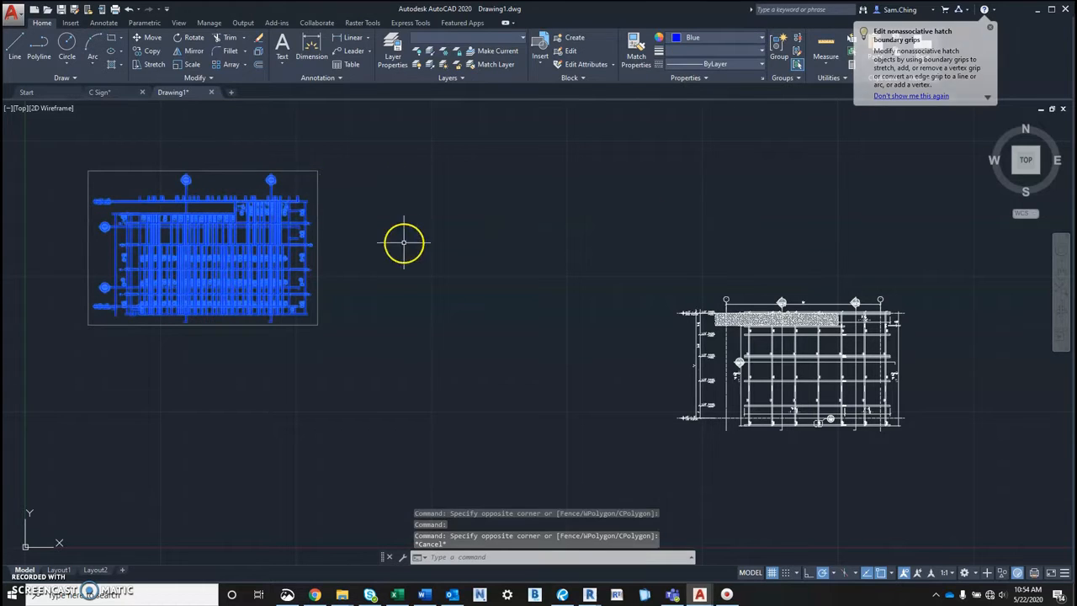
left_click(776, 321)
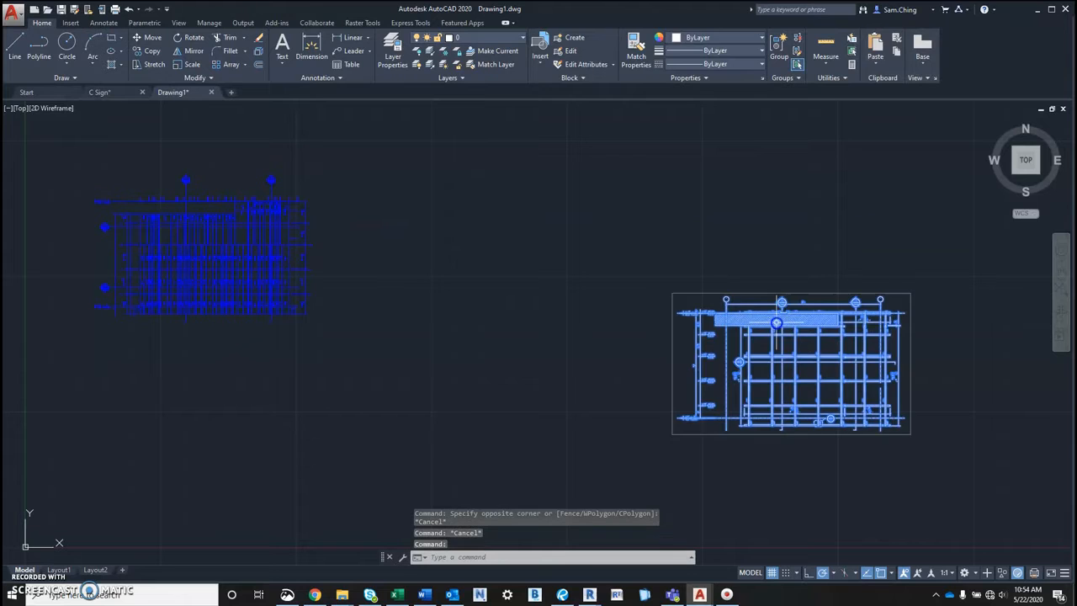
scroll(735, 312, "up", 7)
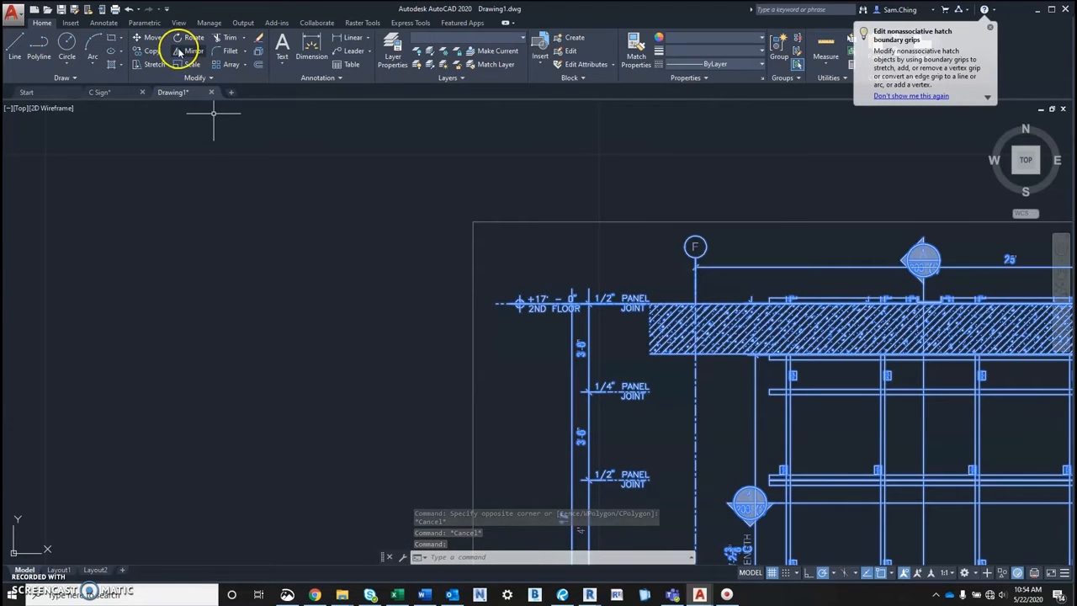
left_click(149, 38)
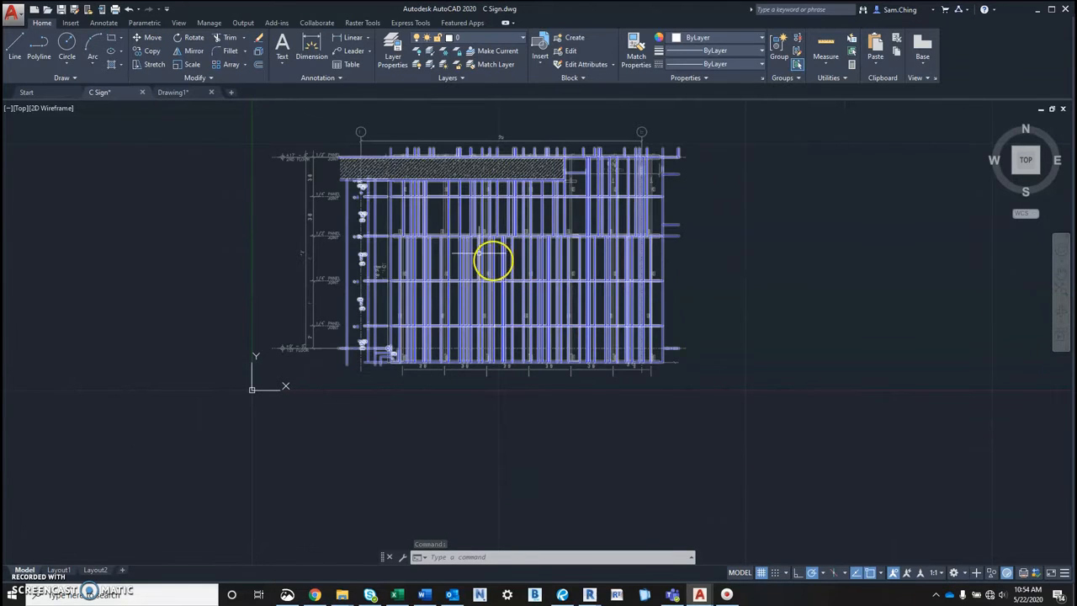
- Switch to the C Sign drawing and examine how the blue stone layout aligns with the framing elevation
scroll(401, 160, "up", 4)
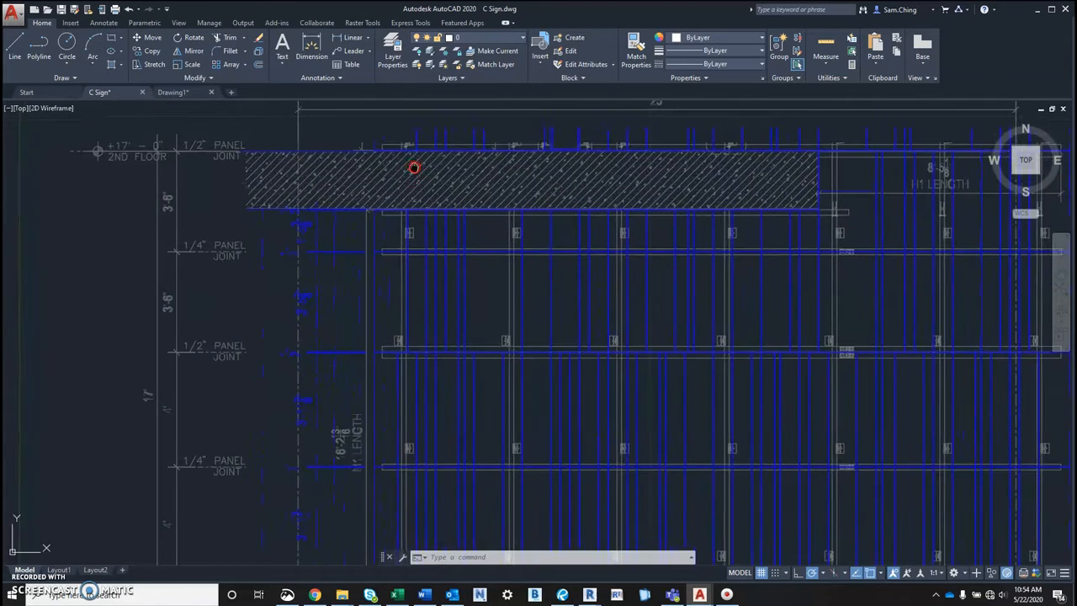
scroll(413, 169, "down", 3)
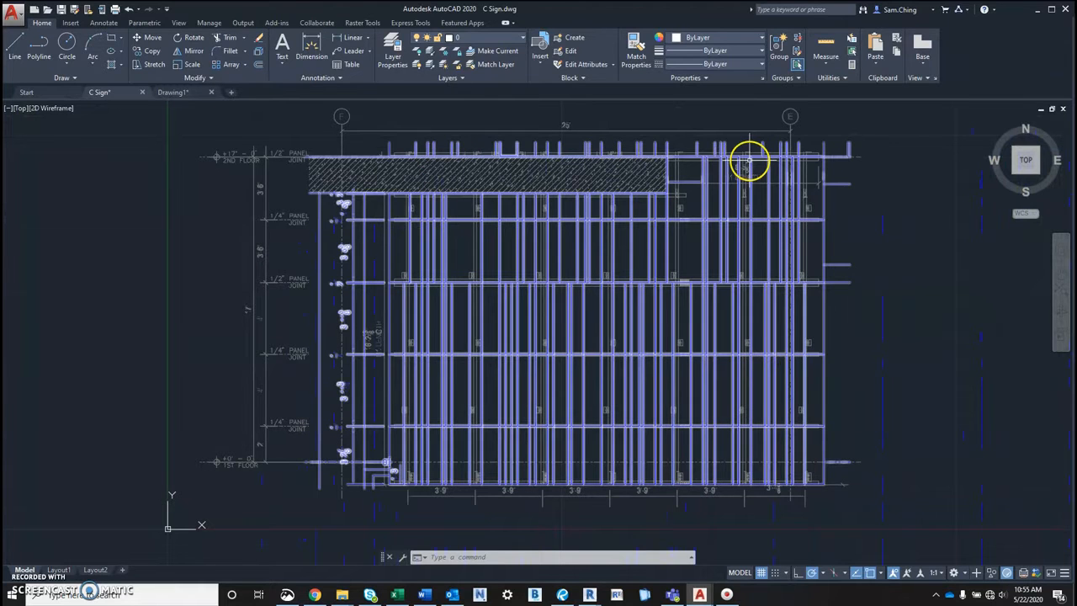
left_click(749, 162)
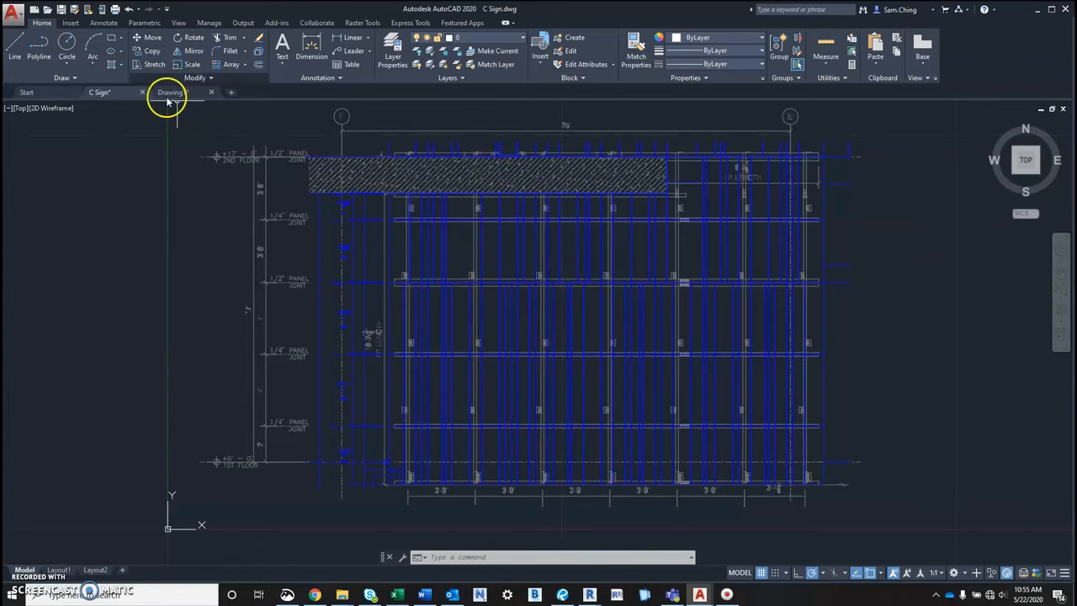
- Start plotting the C Sign model and choose Bluebeam PDF as the plotter
left_click(16, 23)
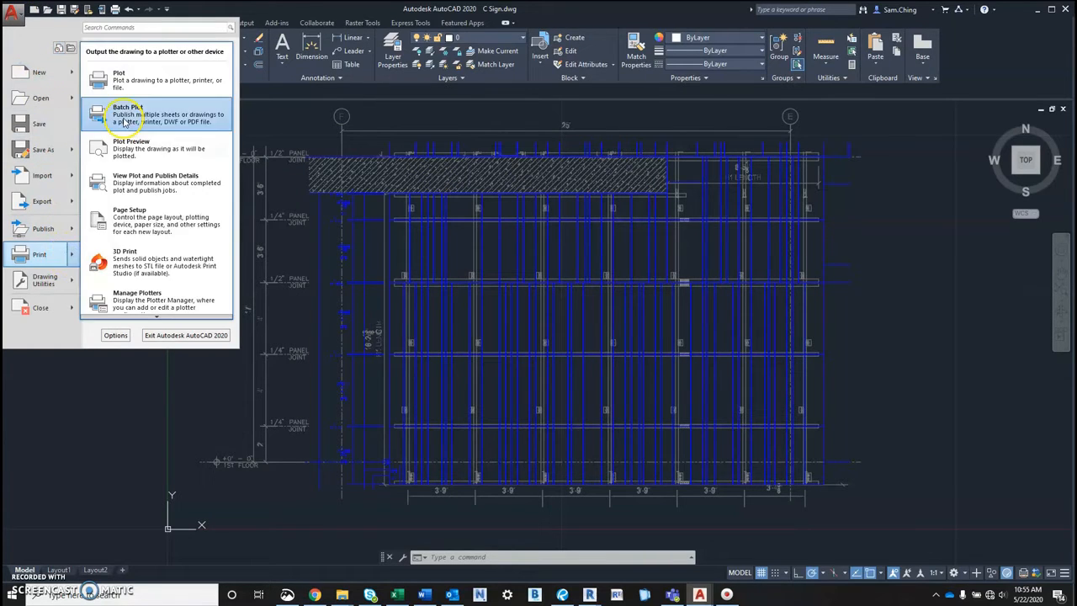
left_click(124, 81)
left_click(488, 323)
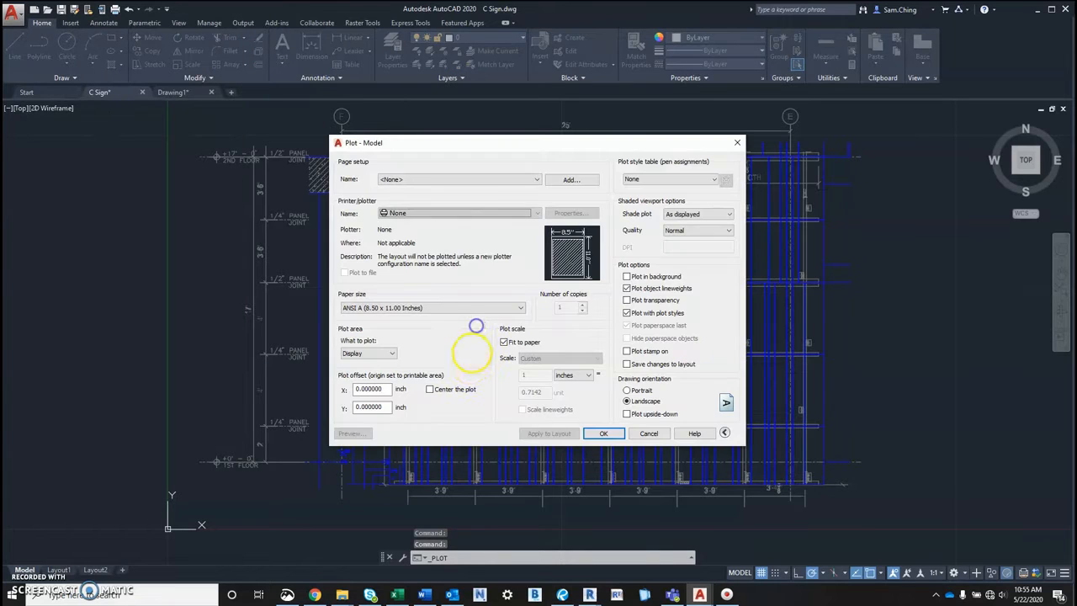
left_click(533, 213)
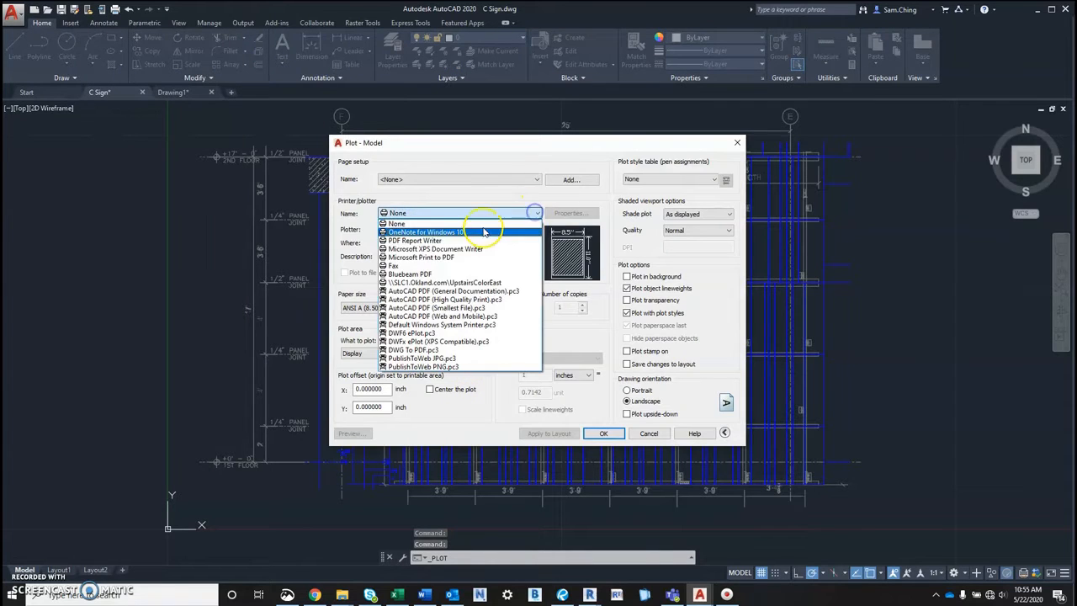
left_click(406, 273)
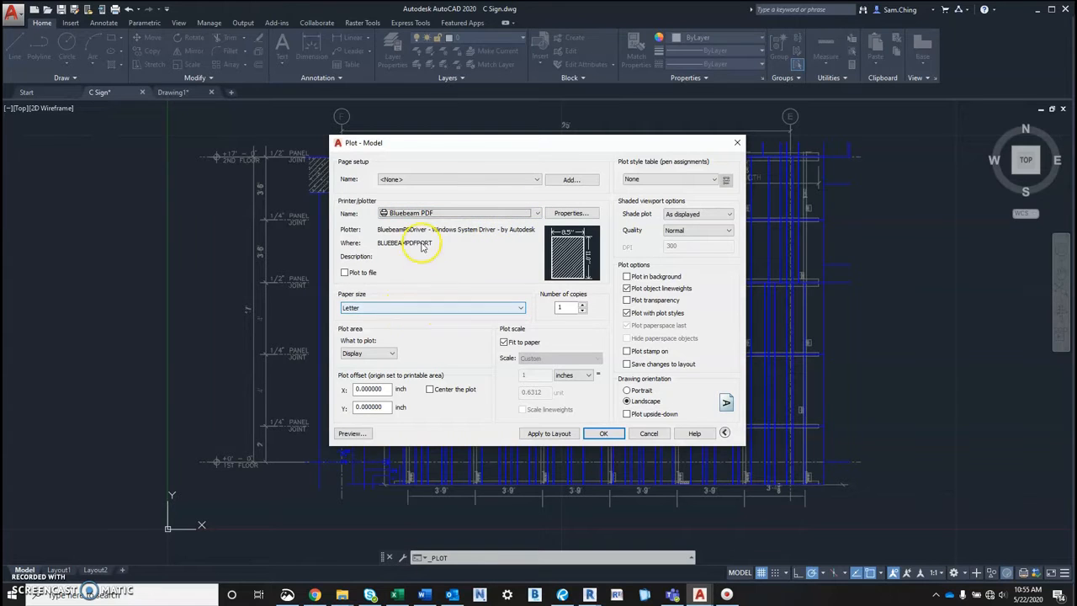
- Define the plot area as a window enclosing the whole overlaid elevation with its grid bubbles and dimensions
left_click(392, 354)
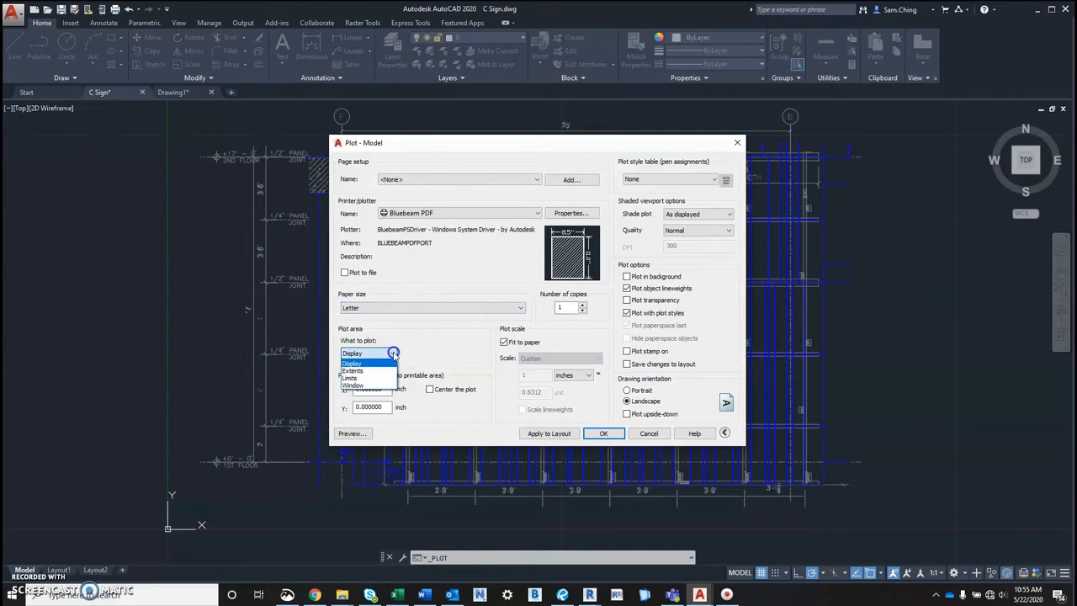
left_click(361, 384)
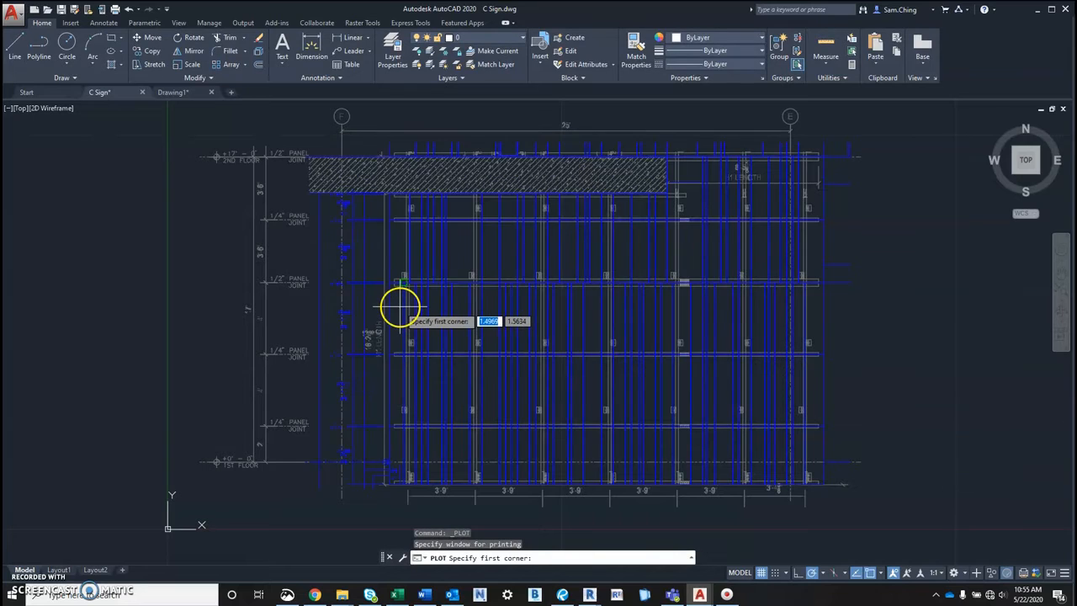
scroll(332, 261, "down", 2)
left_click(271, 173)
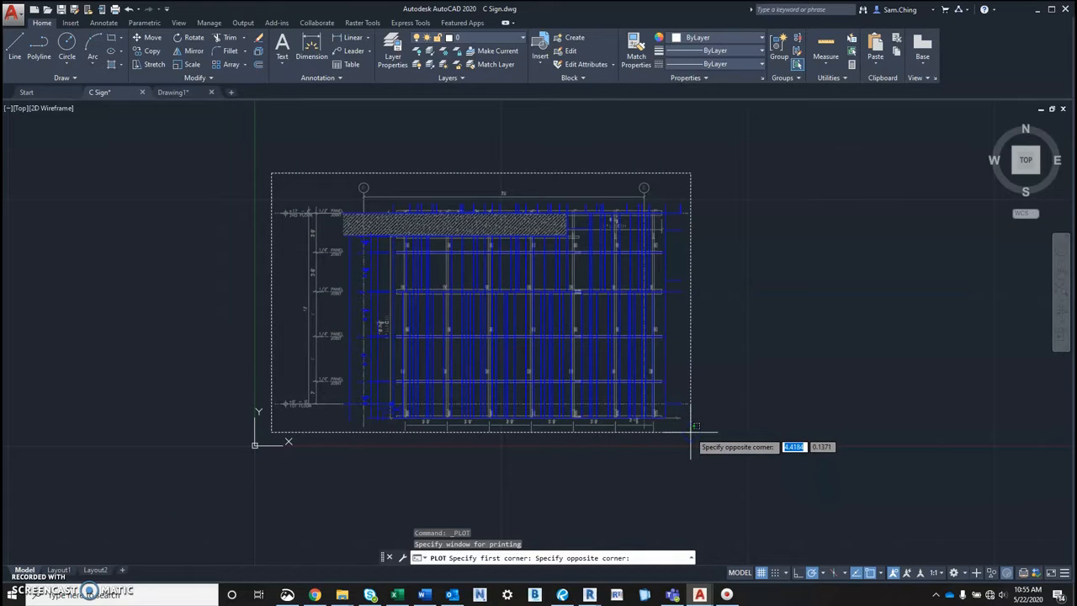
left_click(691, 427)
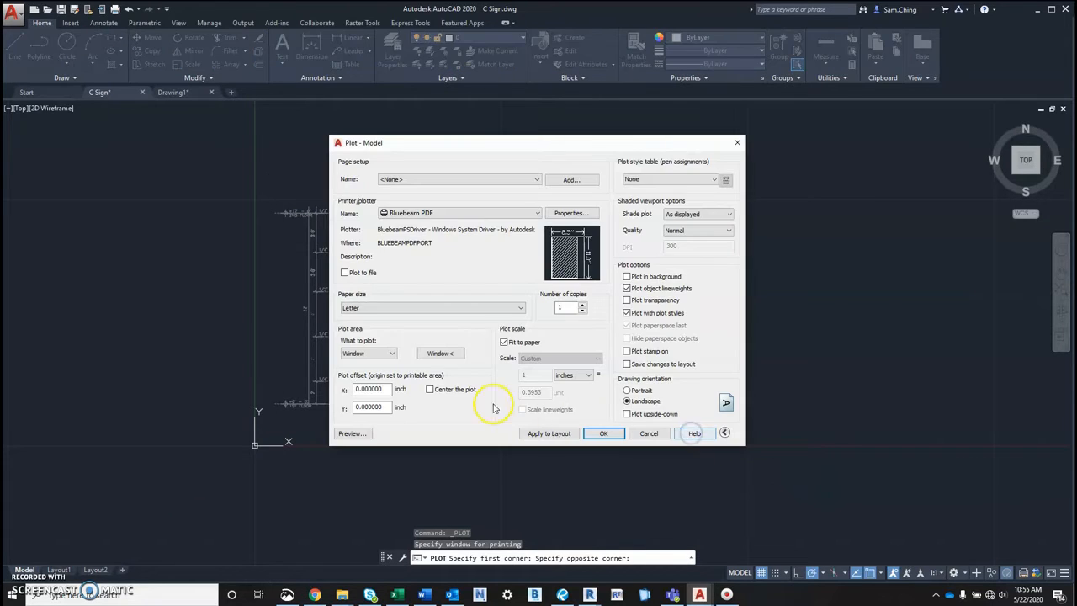
- Center the plot on the Letter sheet, plot it, and save the PDF as C Sign Model (1)
left_click(431, 389)
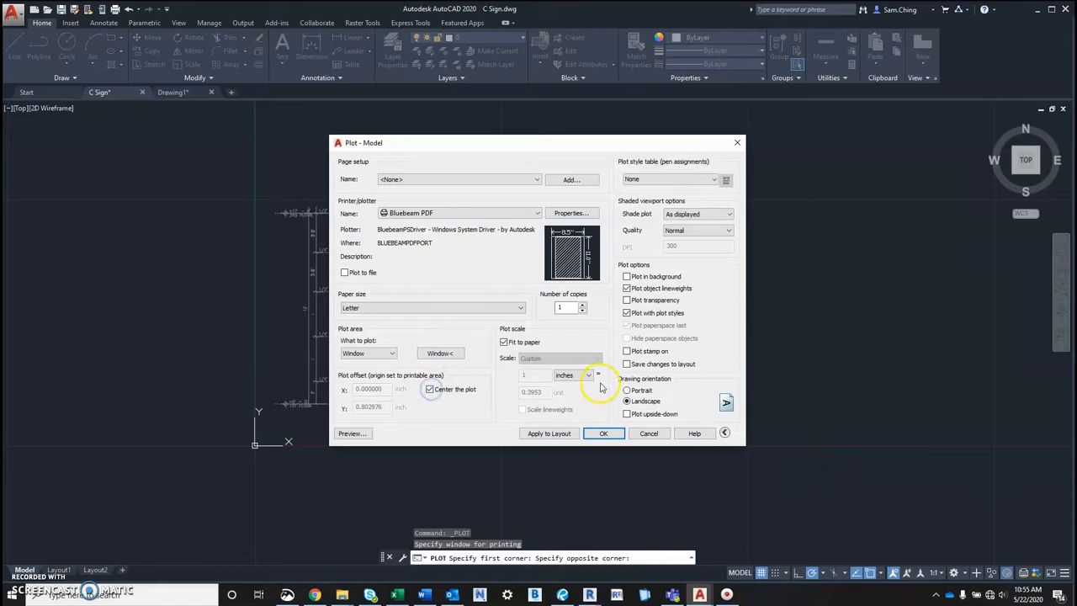
left_click(603, 433)
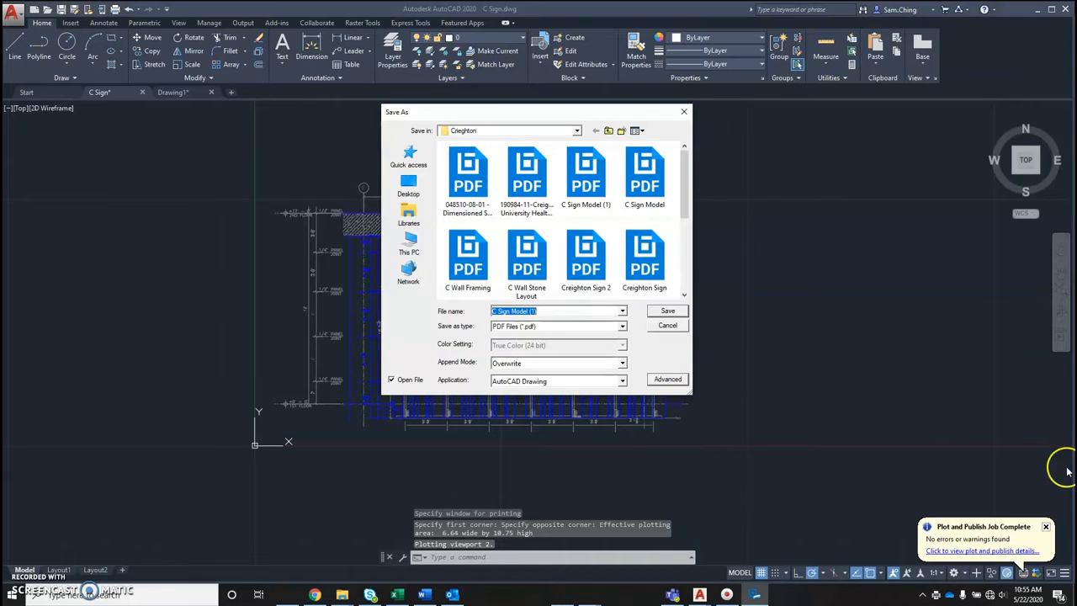
left_click(667, 313)
left_click(563, 296)
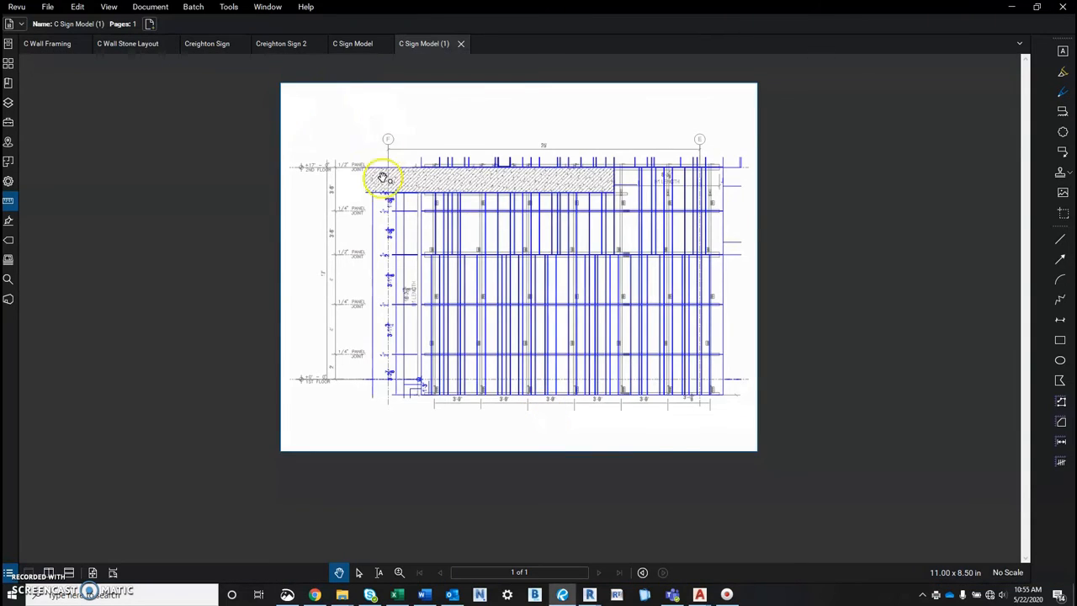
- Examine the stone joints against the framing members in the plotted C Sign Model (1) PDF
scroll(382, 178, "up", 2)
scroll(530, 156, "up", 2)
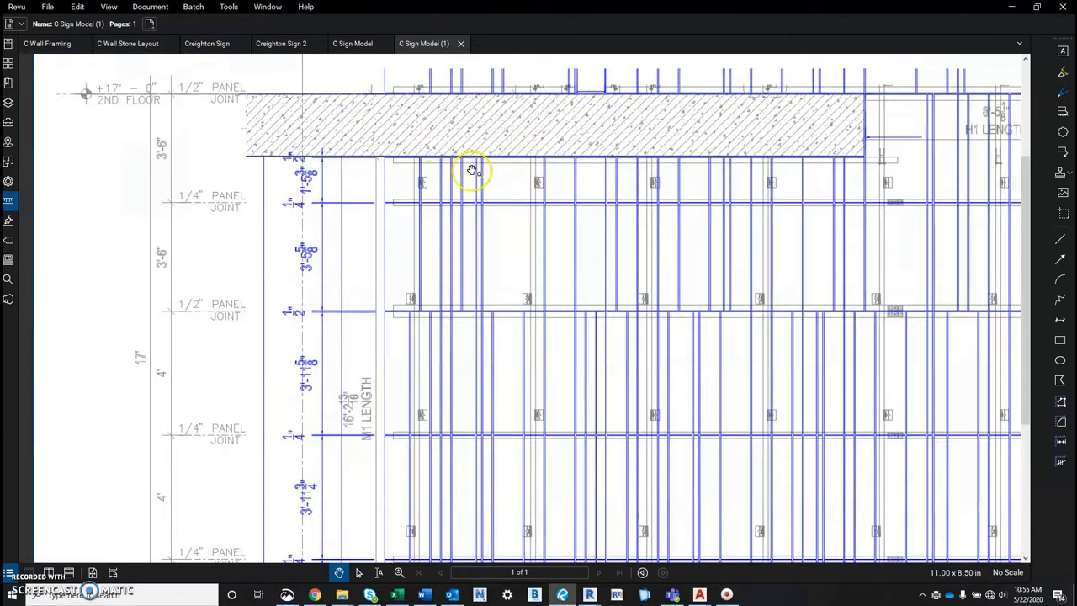
scroll(433, 196, "down", 1)
scroll(531, 196, "down", 1)
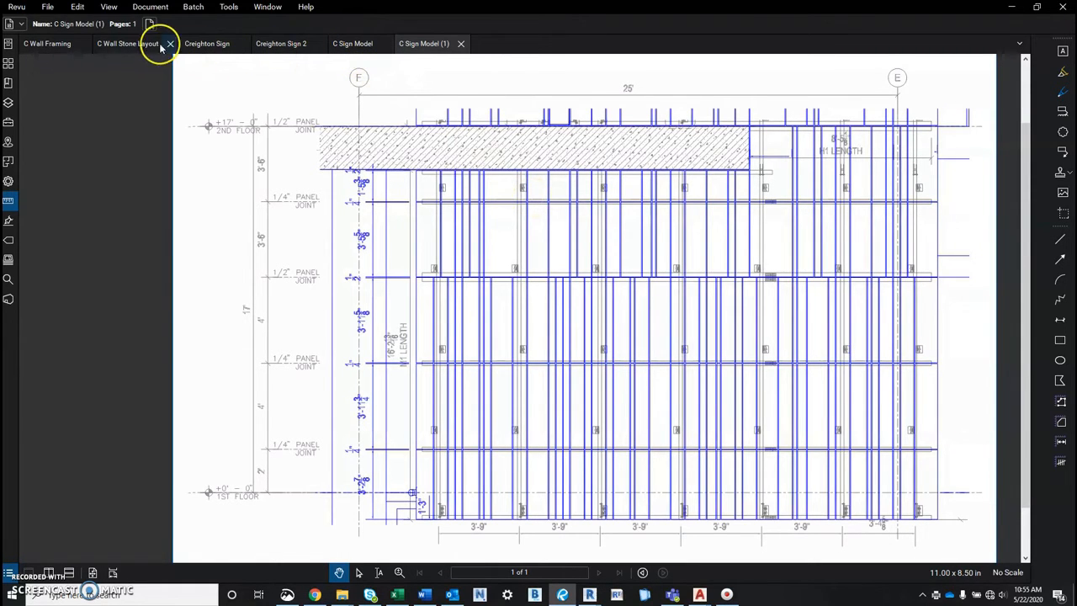
- Switch to the C Sign Model PDF and select the Creighton University sign image on the elevation
left_click(355, 47)
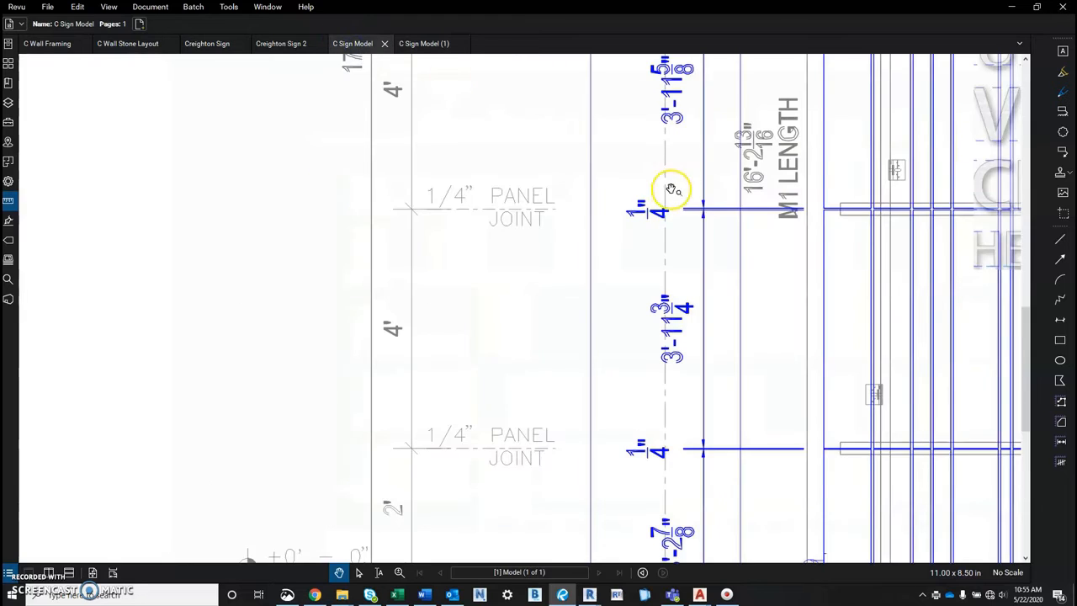
scroll(740, 206, "down", 8)
scroll(553, 305, "up", 4)
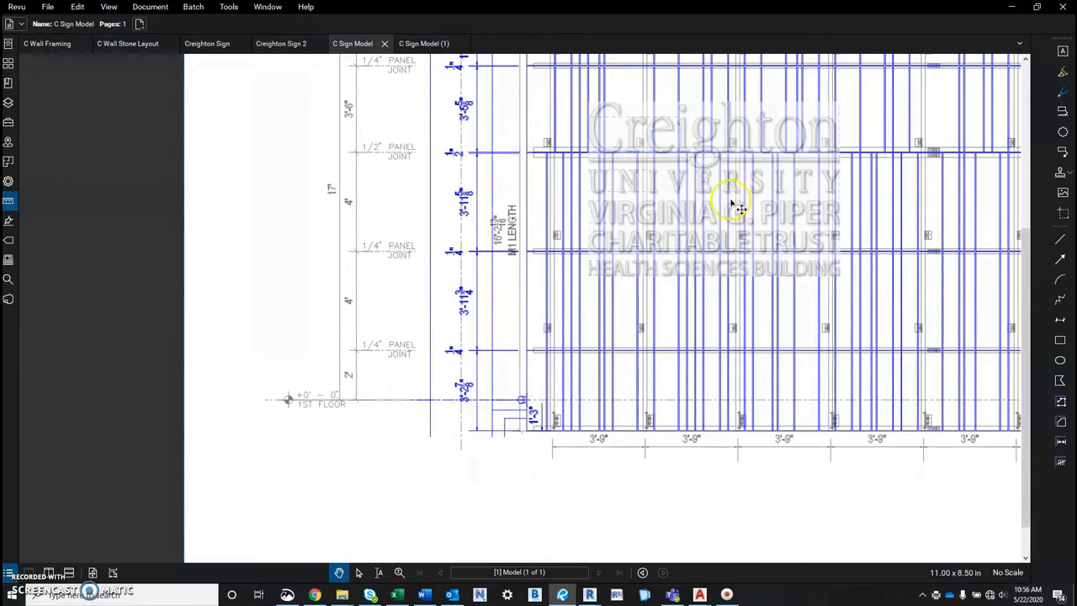
left_click(714, 179)
scroll(745, 173, "down", 5)
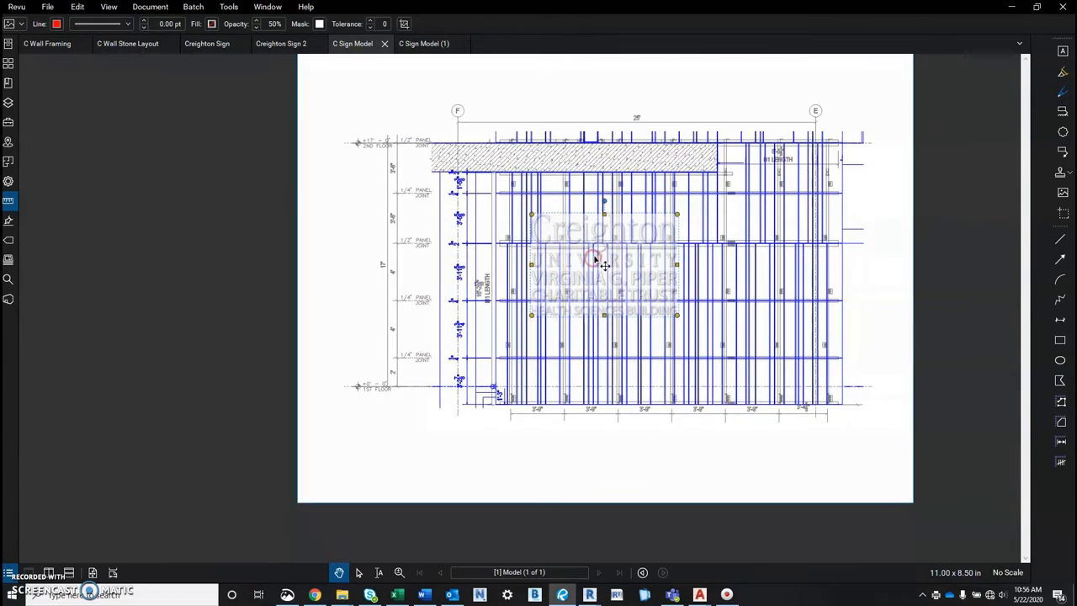
- Show the sign image's properties and examine how its semi-transparent lettering sits over the stone joints and framing
left_click(10, 181)
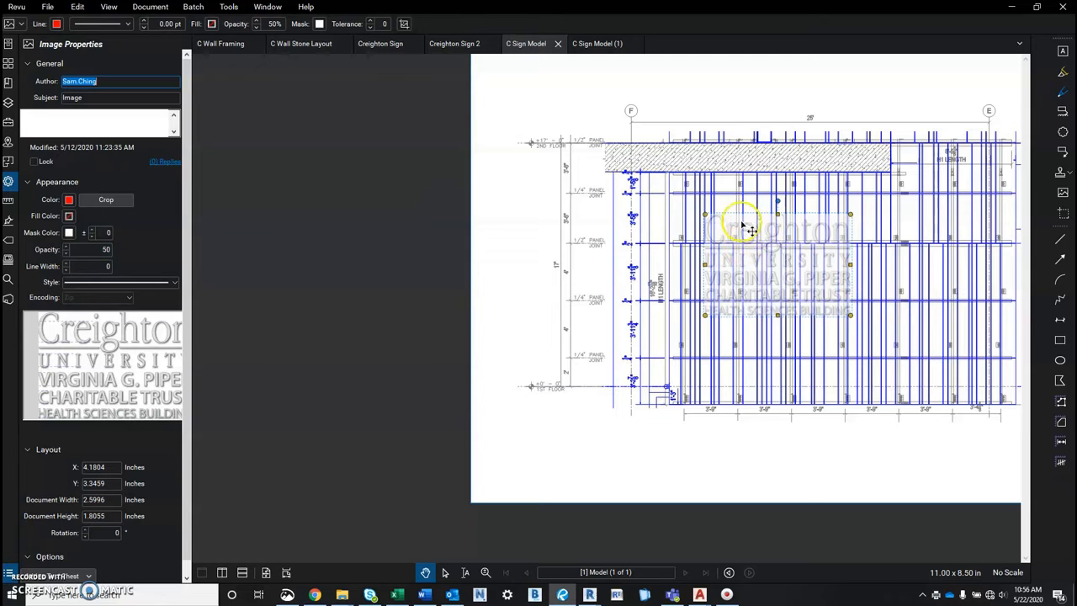
scroll(805, 237, "up", 3)
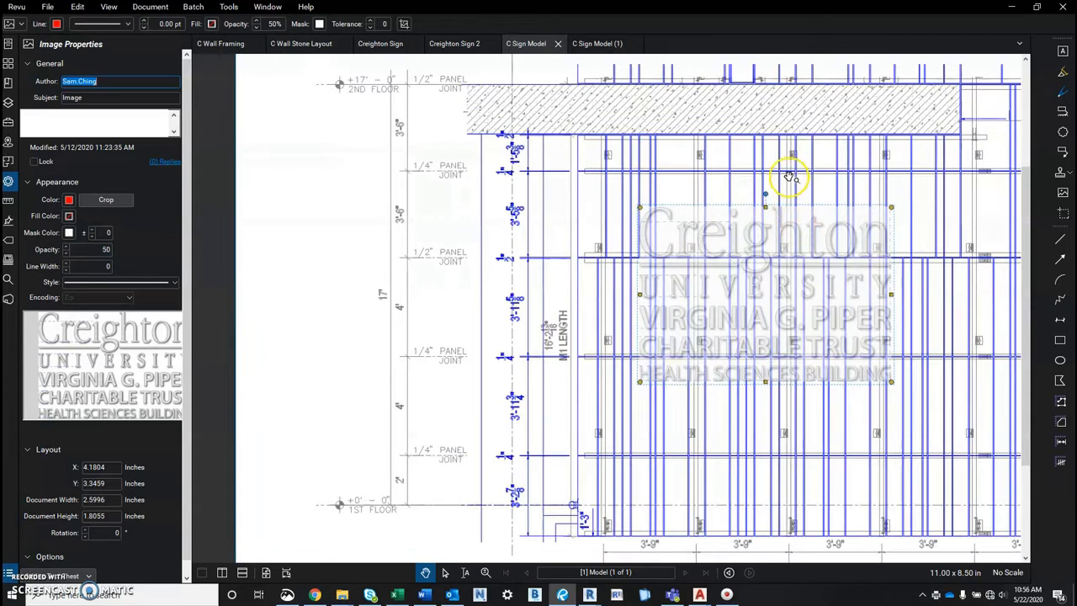
scroll(720, 261, "down", 3)
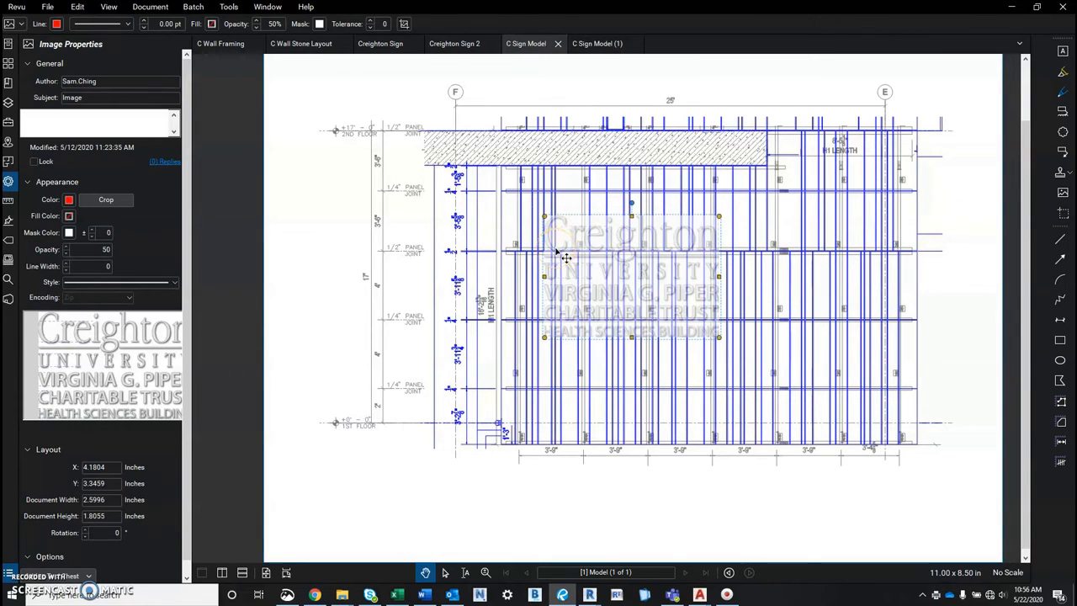
scroll(740, 244, "down", 3)
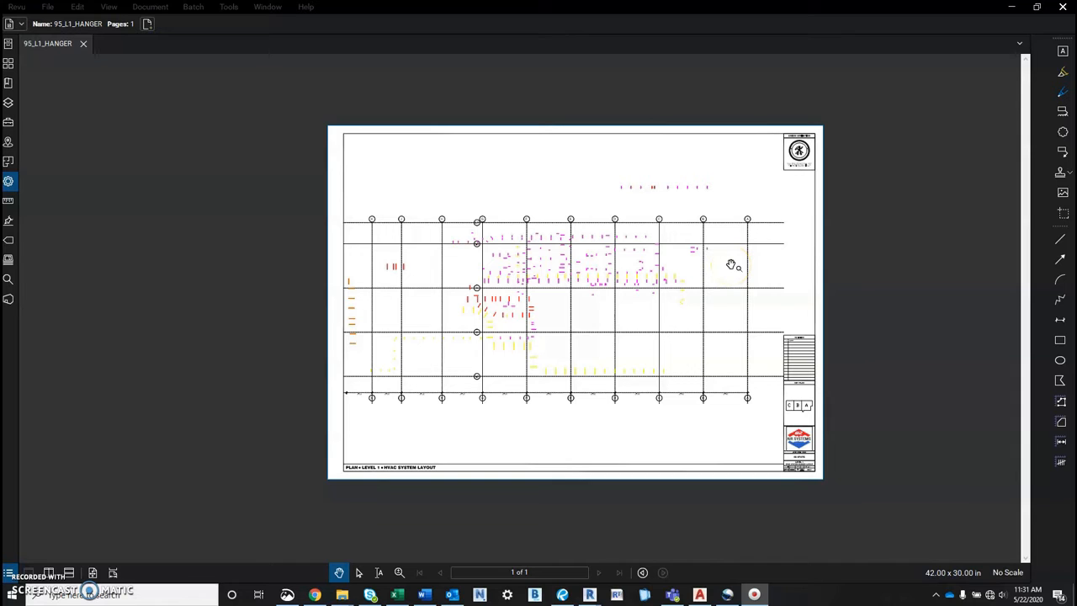
- Examine the coloured hanger marks against the gridlines on the 95_L1_HANGER plan PDF
scroll(483, 278, "up", 2)
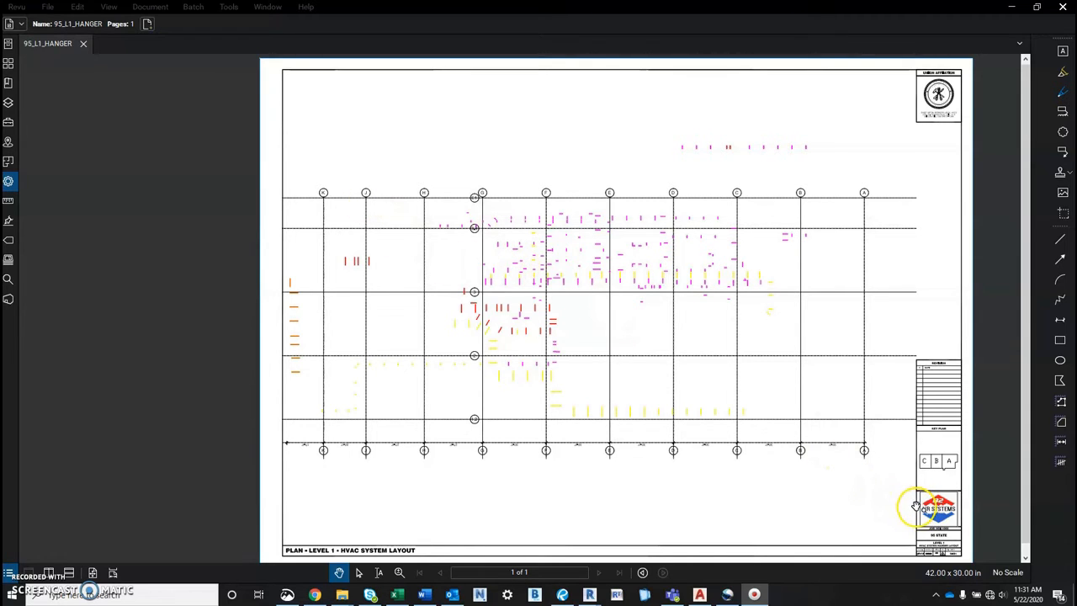
scroll(523, 257, "up", 3)
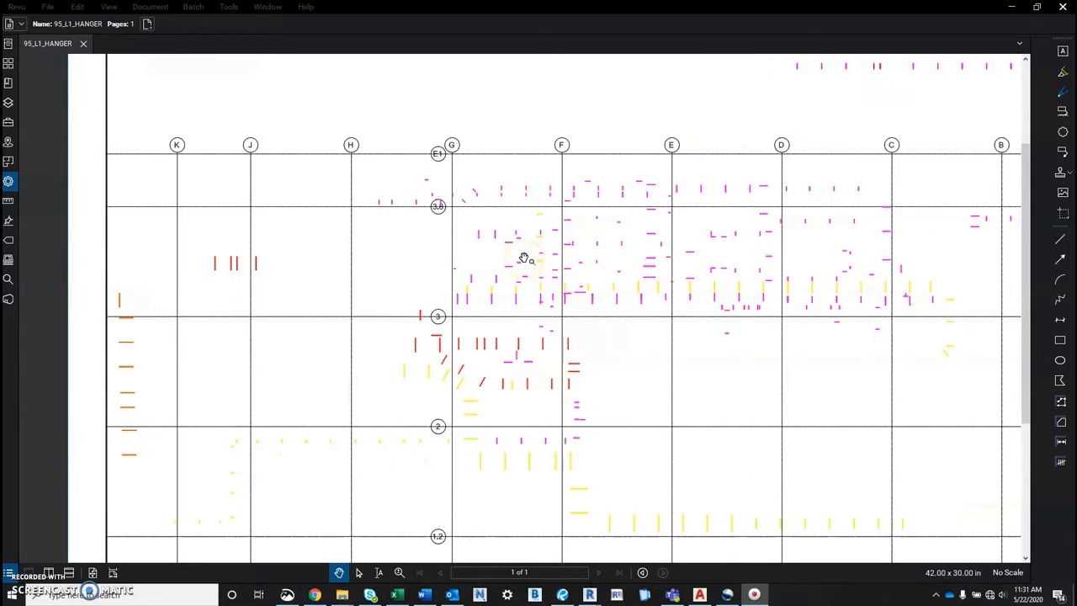
scroll(494, 238, "up", 3)
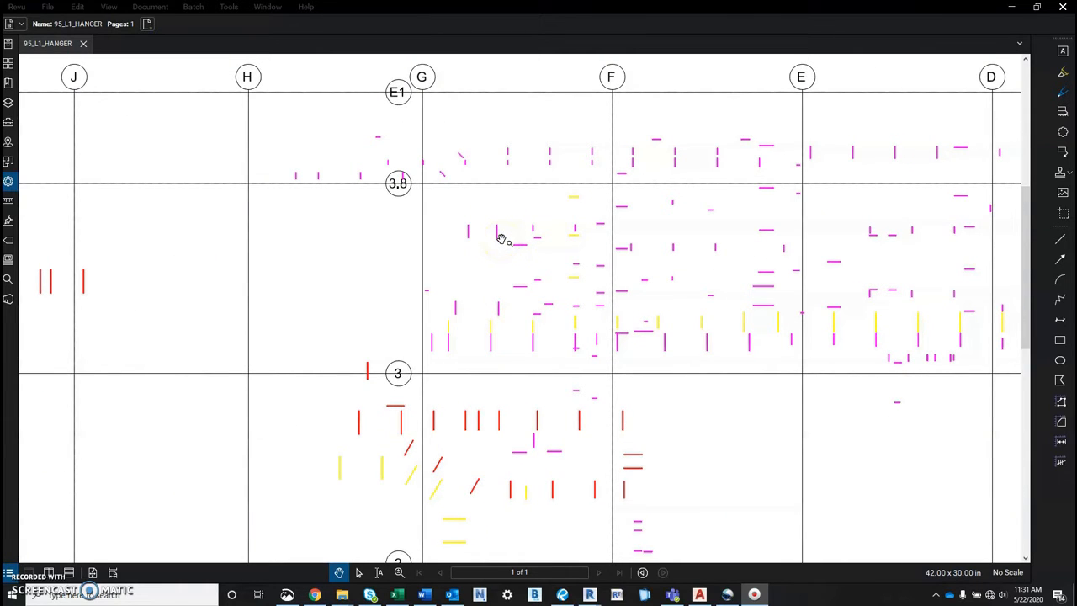
scroll(502, 238, "down", 6)
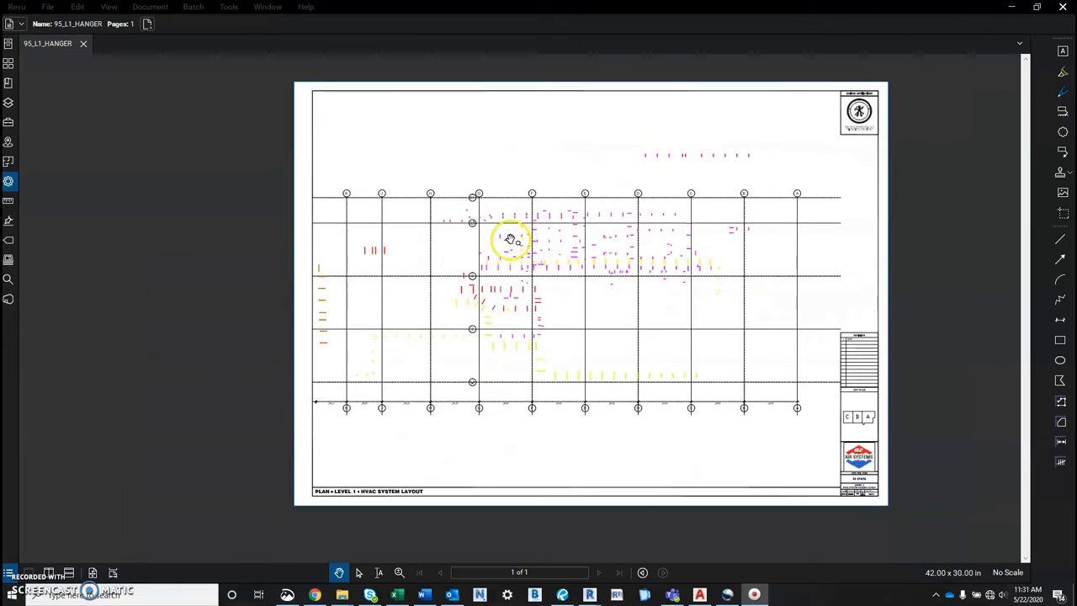
left_click_drag(549, 246, 544, 247)
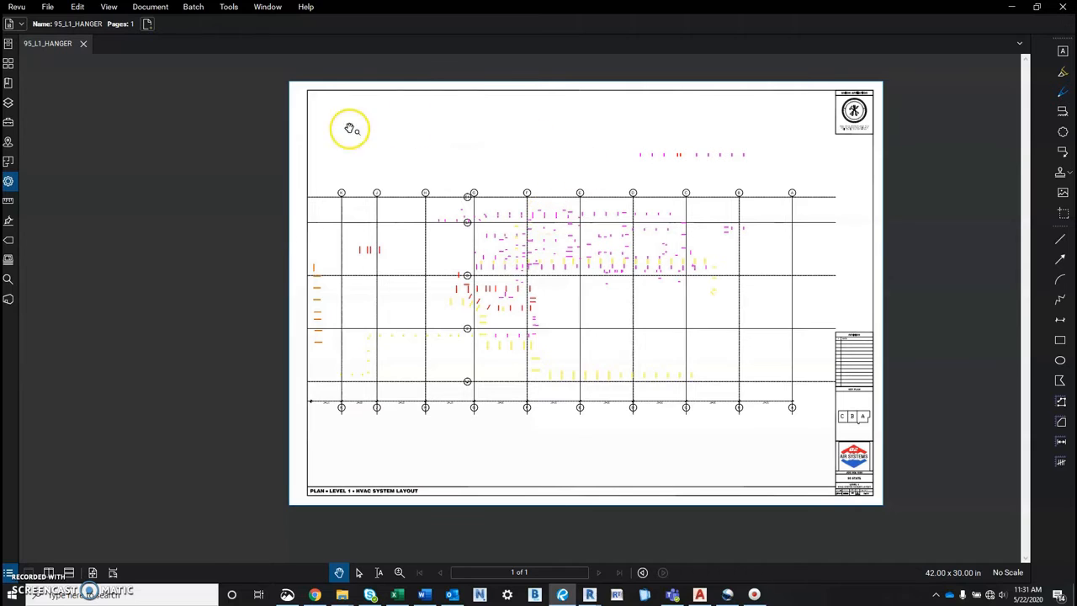
- Switch to AutoCAD, check the hanger marks and grids in the B2 Point Loads drawing, and save the drawing
left_click(699, 595)
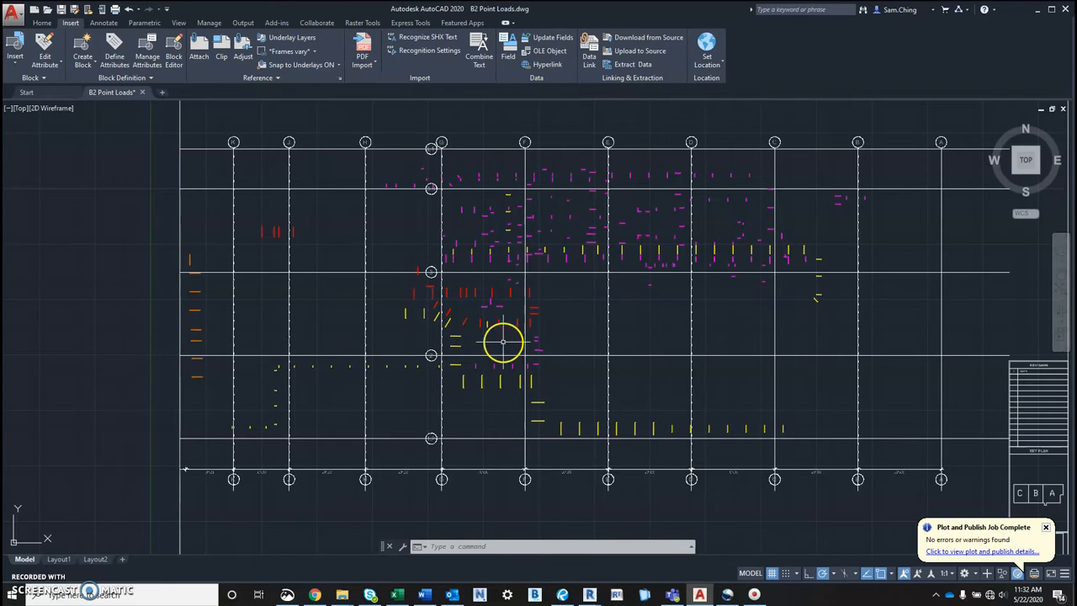
scroll(659, 308, "down", 2)
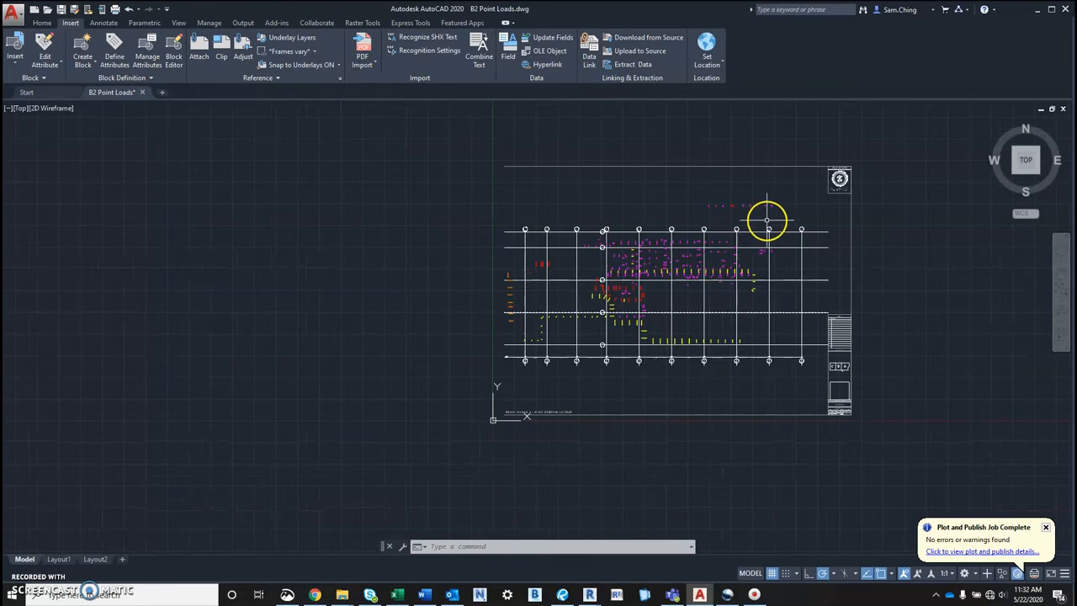
scroll(688, 293, "down", 2)
scroll(689, 296, "up", 2)
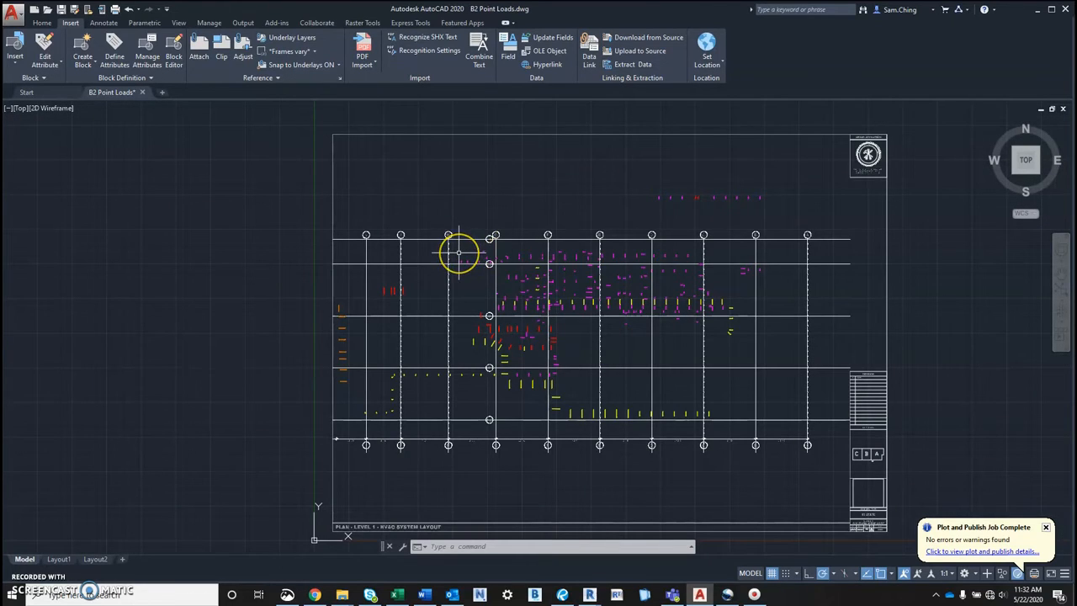
scroll(458, 252, "up", 4)
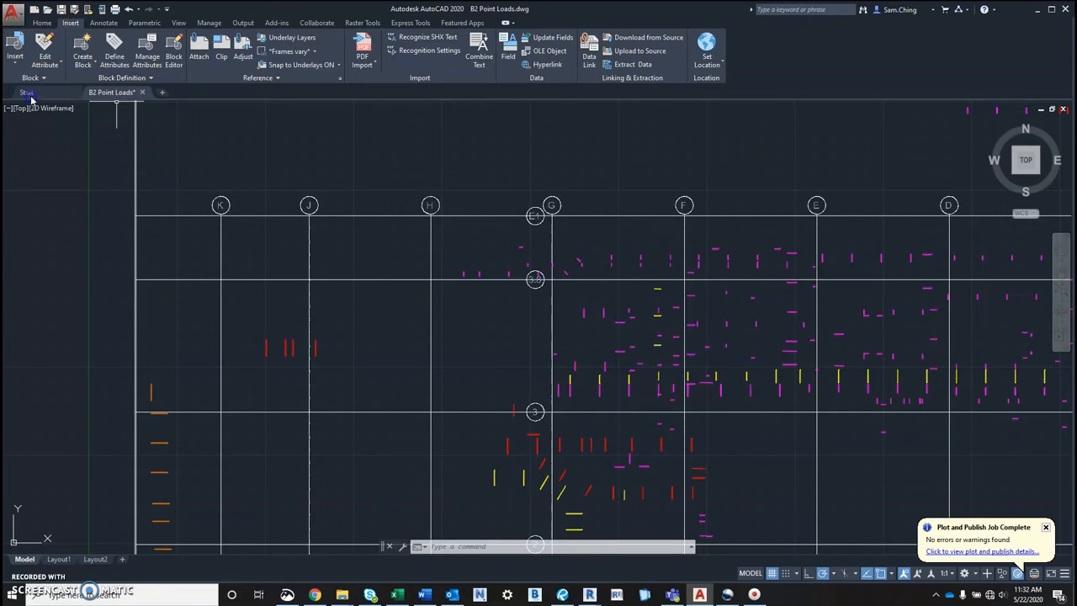
left_click(12, 13)
left_click(38, 148)
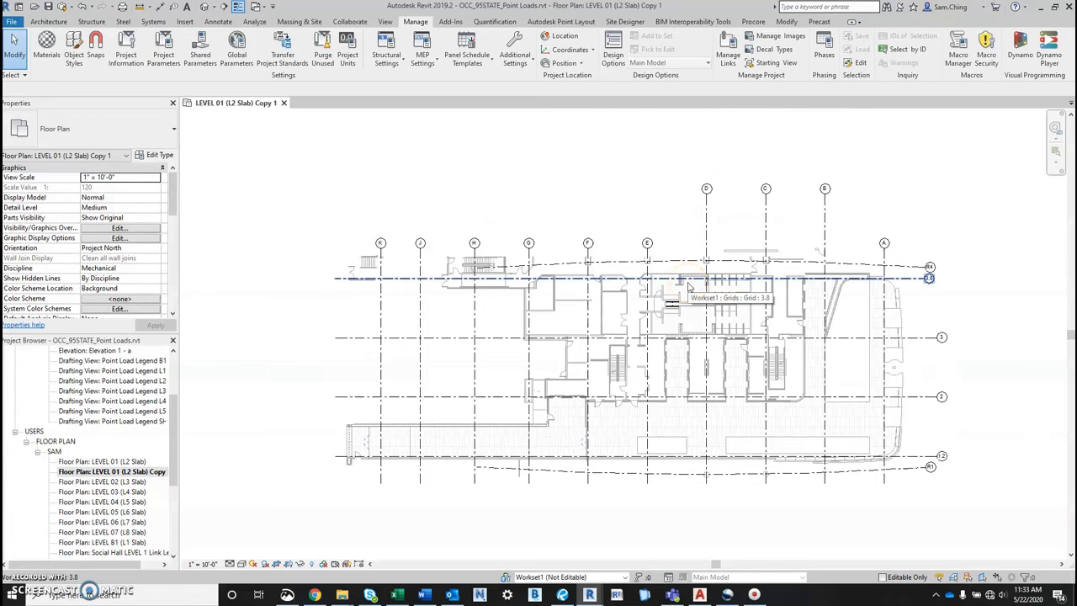
- In Revit, add B2 Point Loads.dwg from the Tower 8 folder as a CAD link in the LEVEL 01 (L2 Slab) Copy 1 plan
left_click(522, 284)
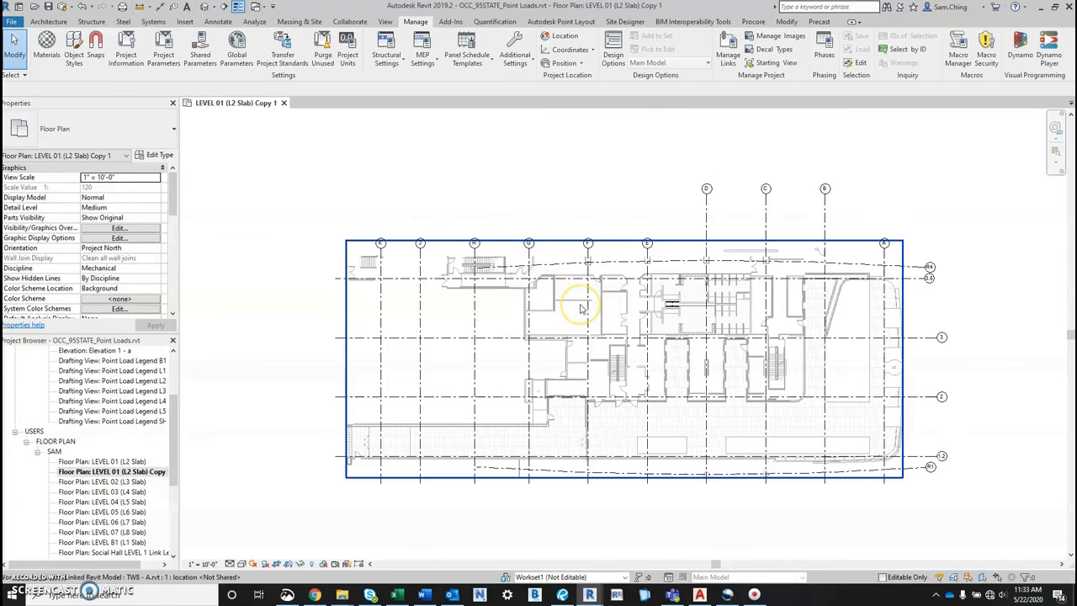
left_click(728, 46)
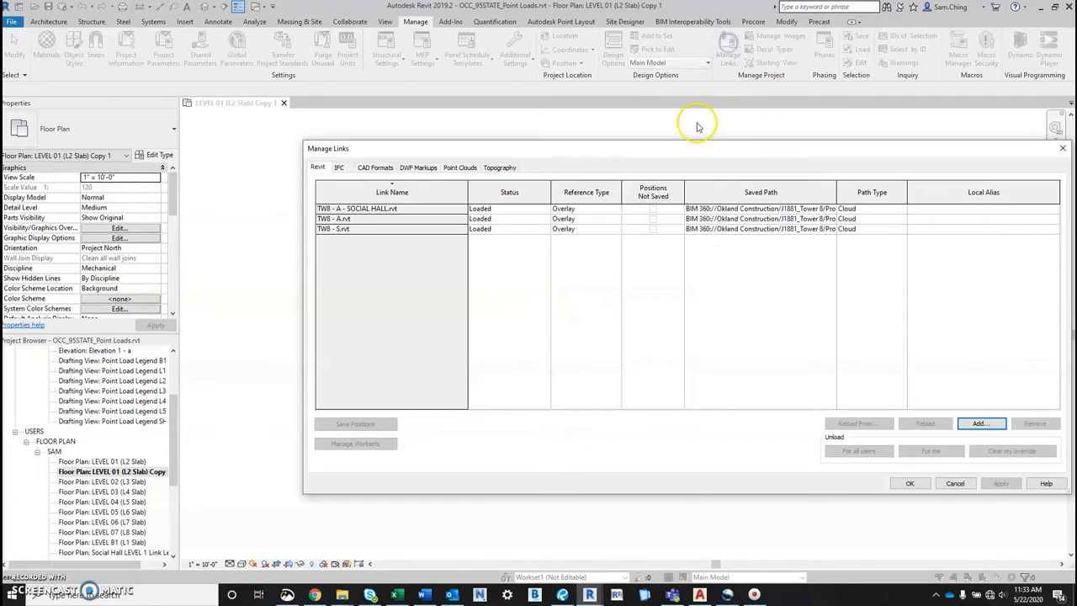
left_click(375, 167)
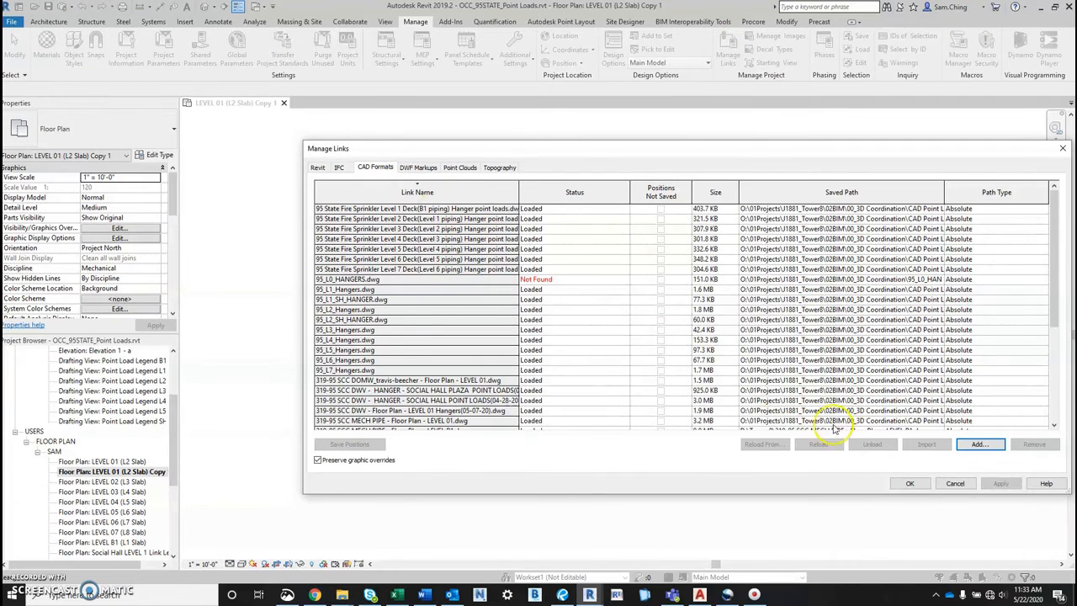
left_click(978, 445)
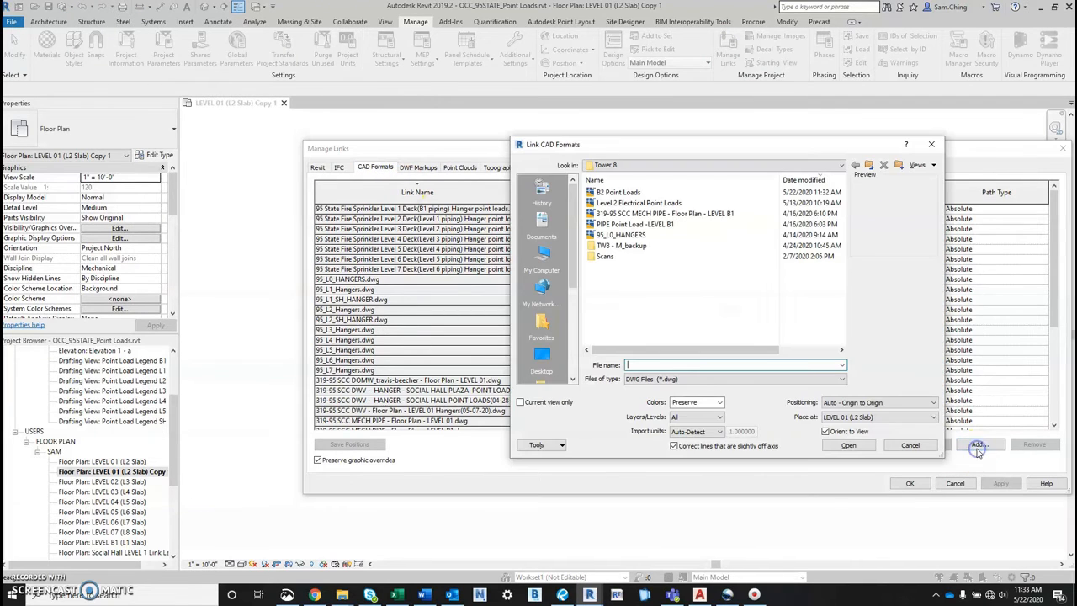
left_click(619, 193)
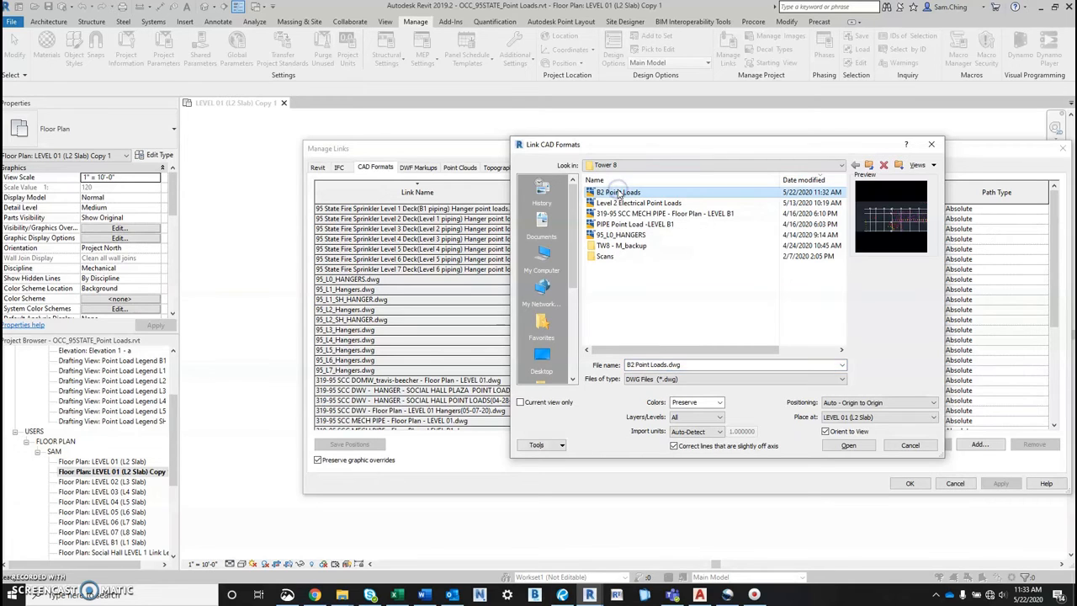
left_click(841, 447)
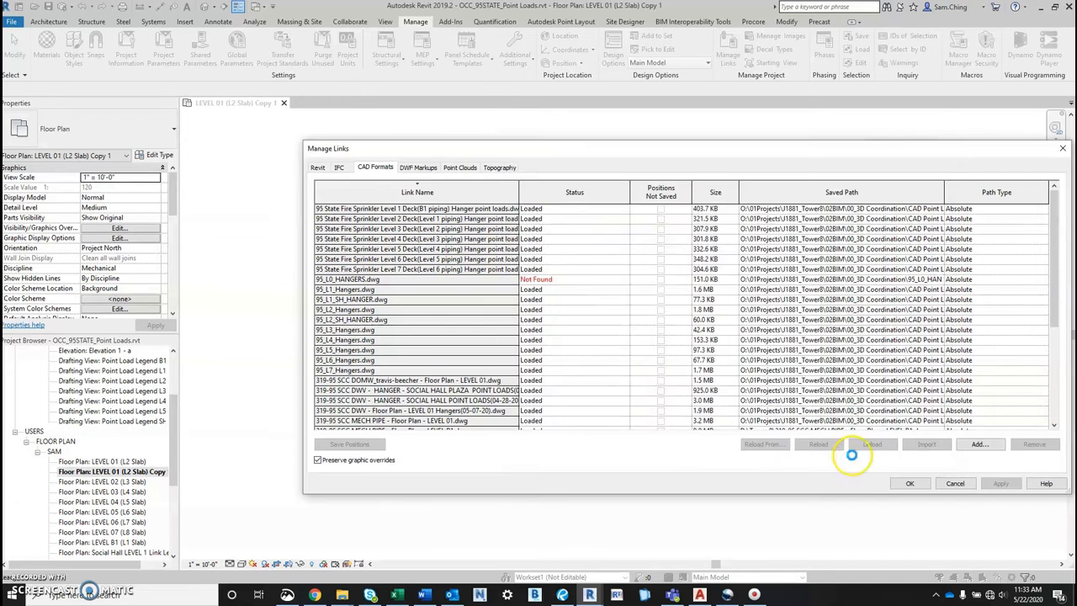
left_click(909, 484)
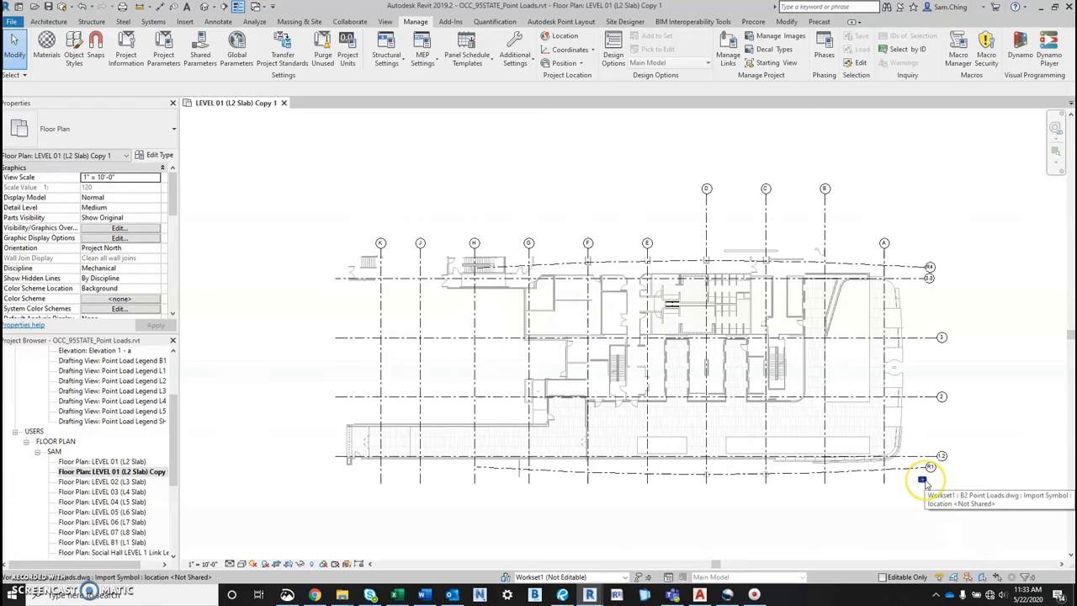
- Scale the linked B2 Point Loads drawing graphically, using its grid 2 to grid 3 spacing as reference and 30 feet as the new length
scroll(922, 479, "up", 10)
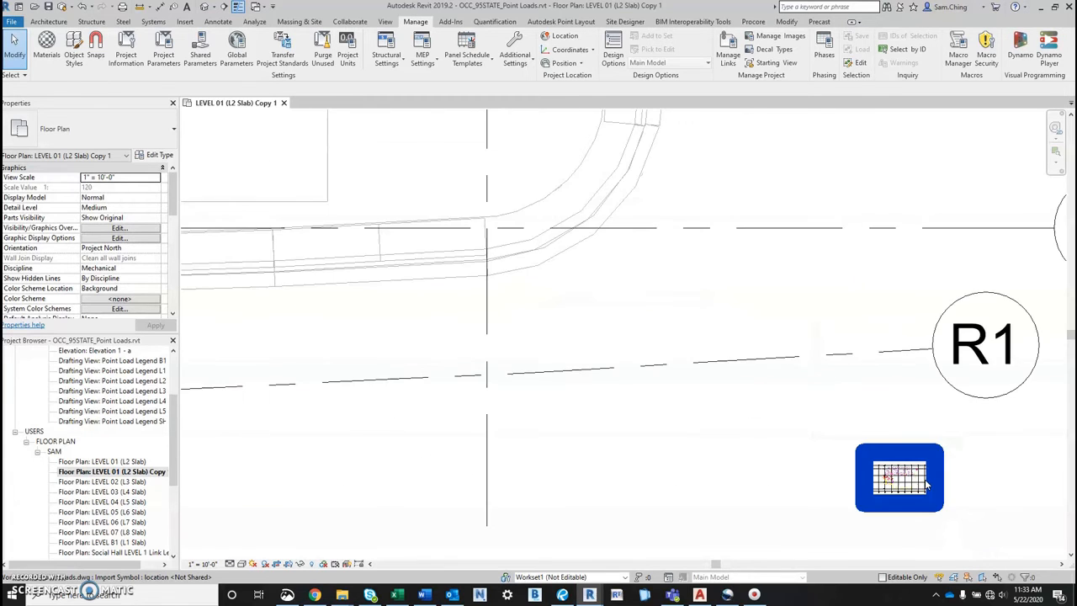
scroll(783, 380, "up", 5)
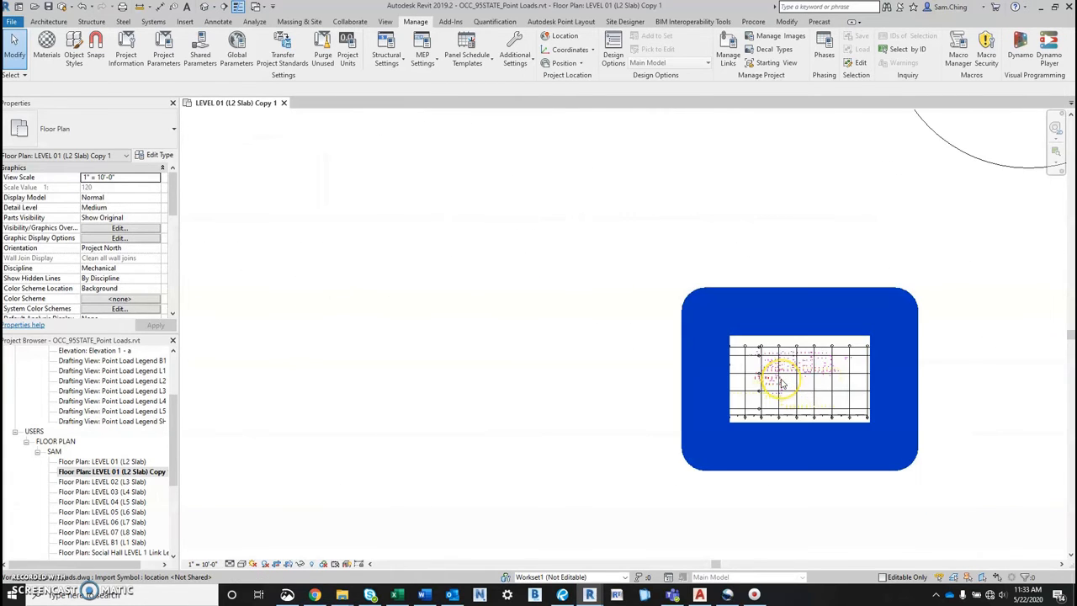
left_click(774, 378)
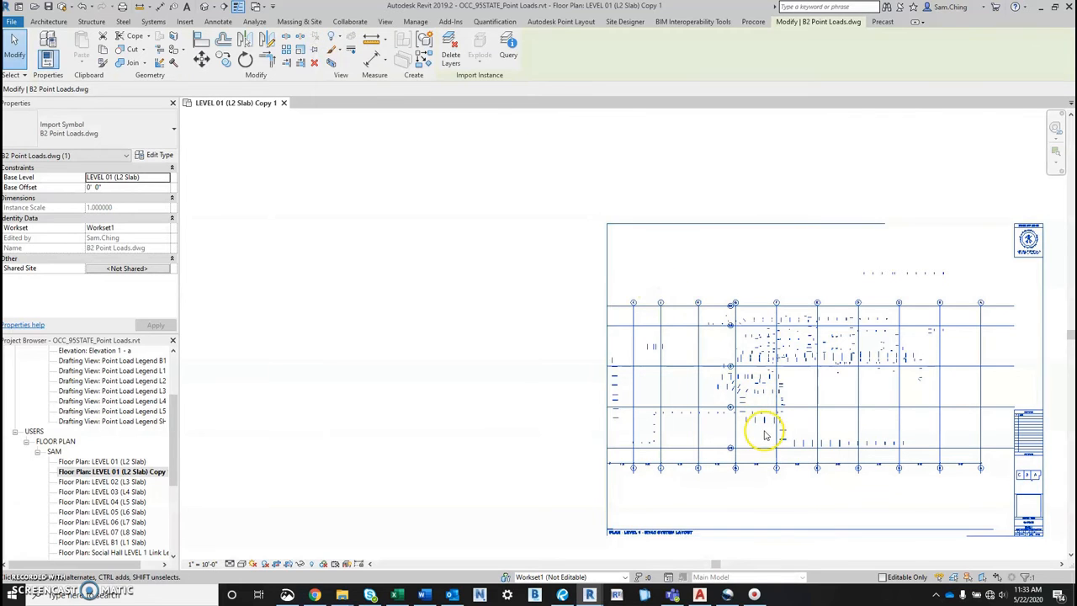
scroll(763, 434, "up", 5)
scroll(674, 259, "up", 3)
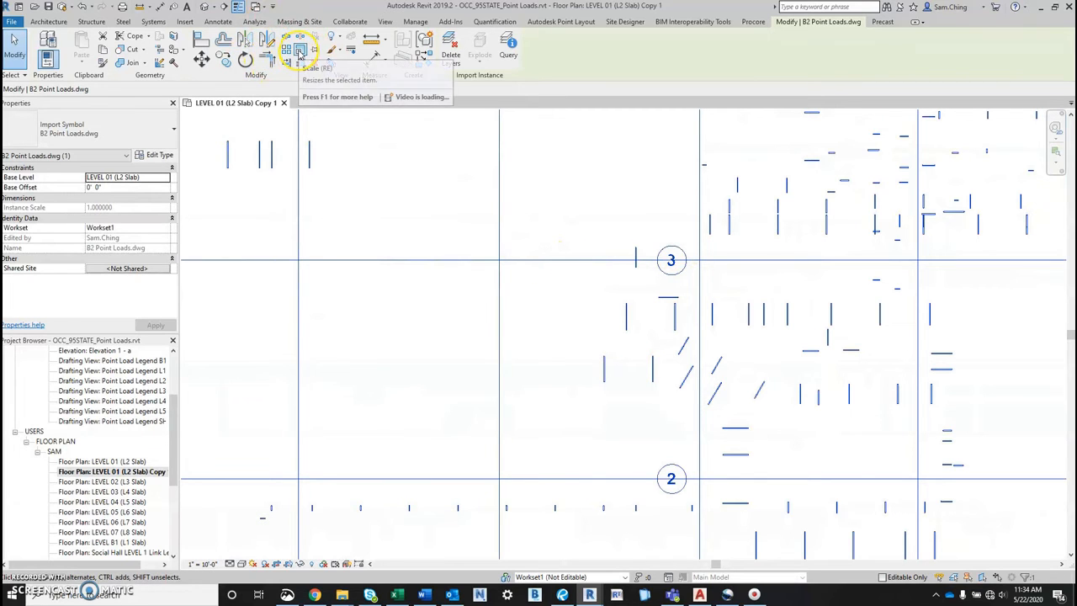
left_click(738, 350)
scroll(695, 451, "up", 5)
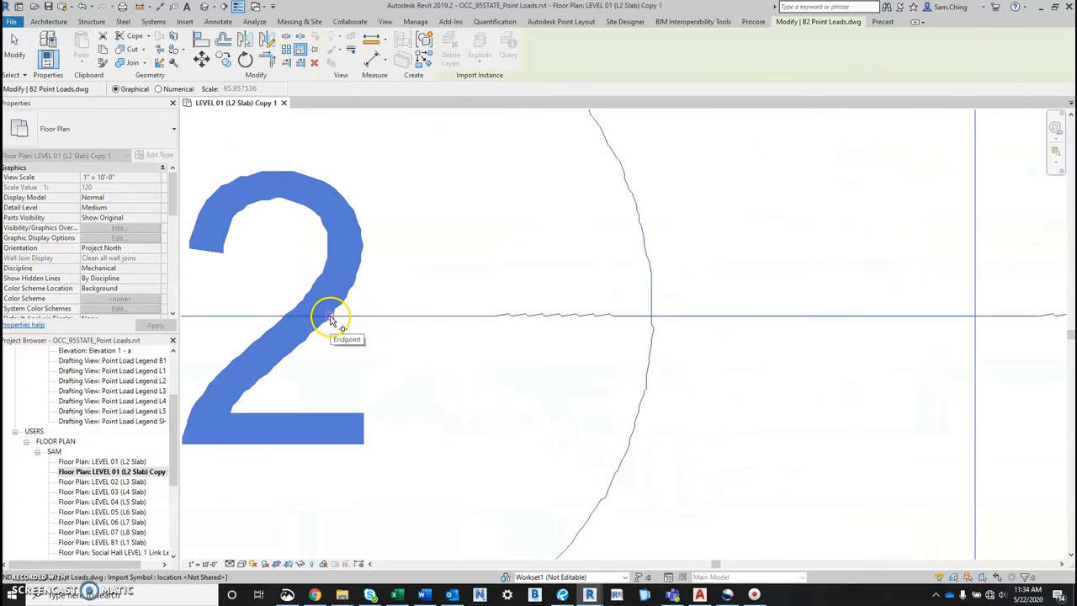
scroll(330, 320, "down", 5)
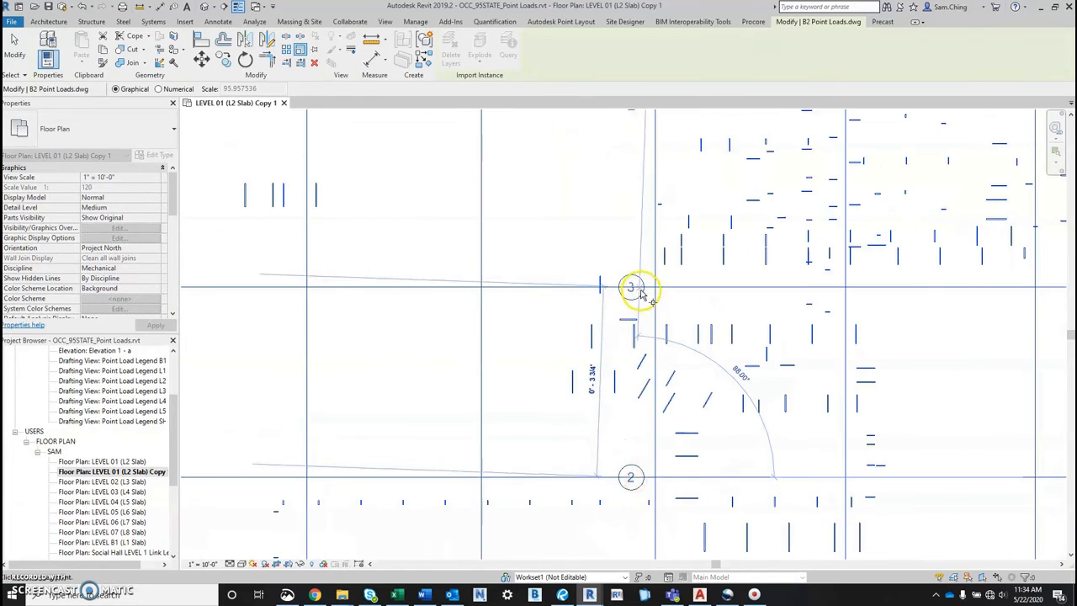
scroll(641, 292, "up", 5)
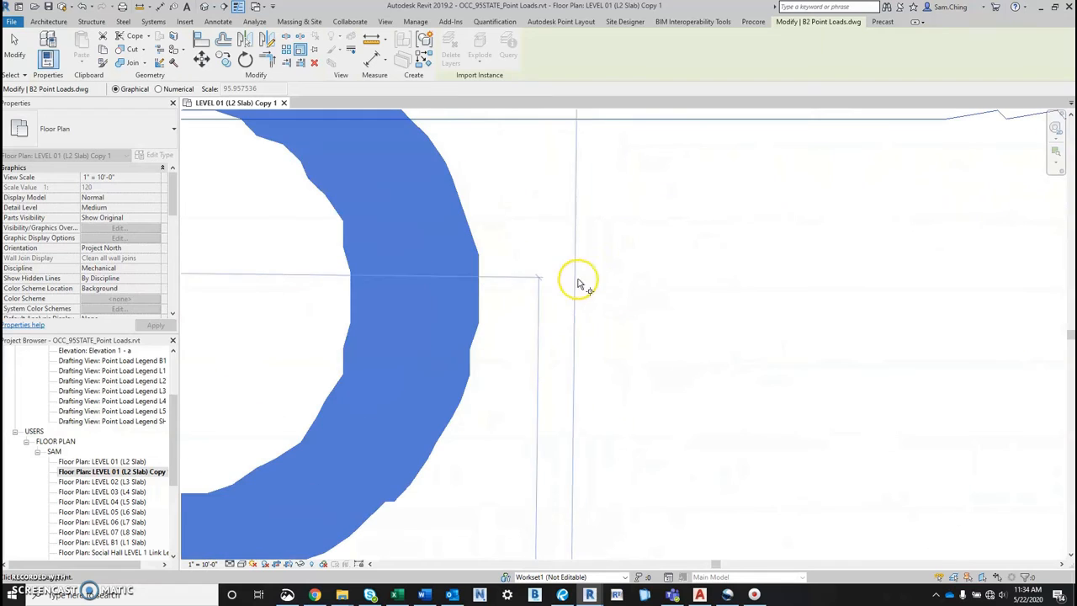
scroll(580, 284, "up", 5)
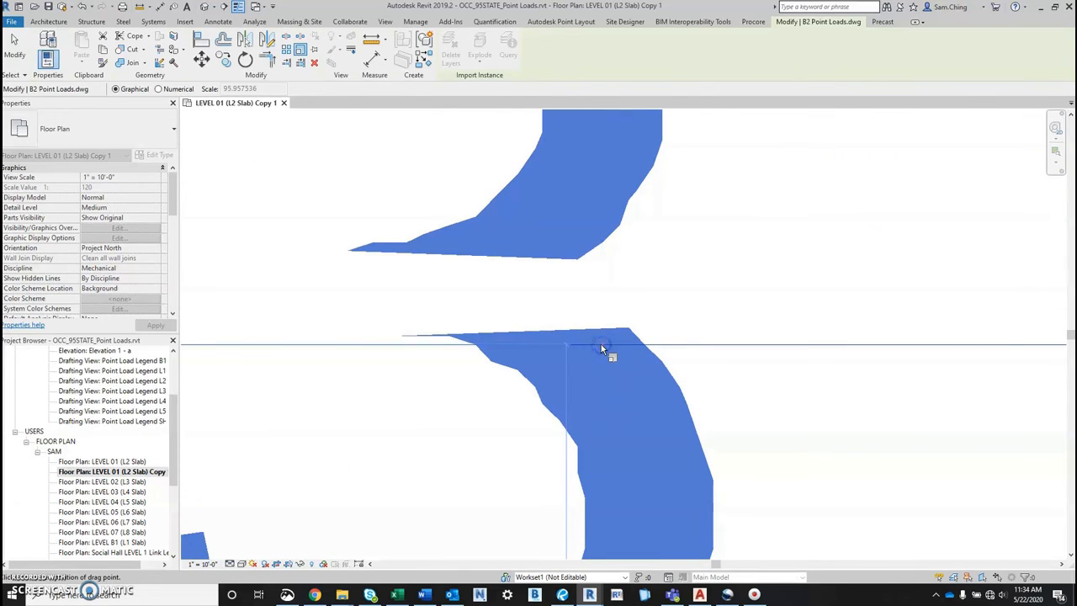
scroll(601, 344, "down", 5)
left_click(606, 258)
type("30")
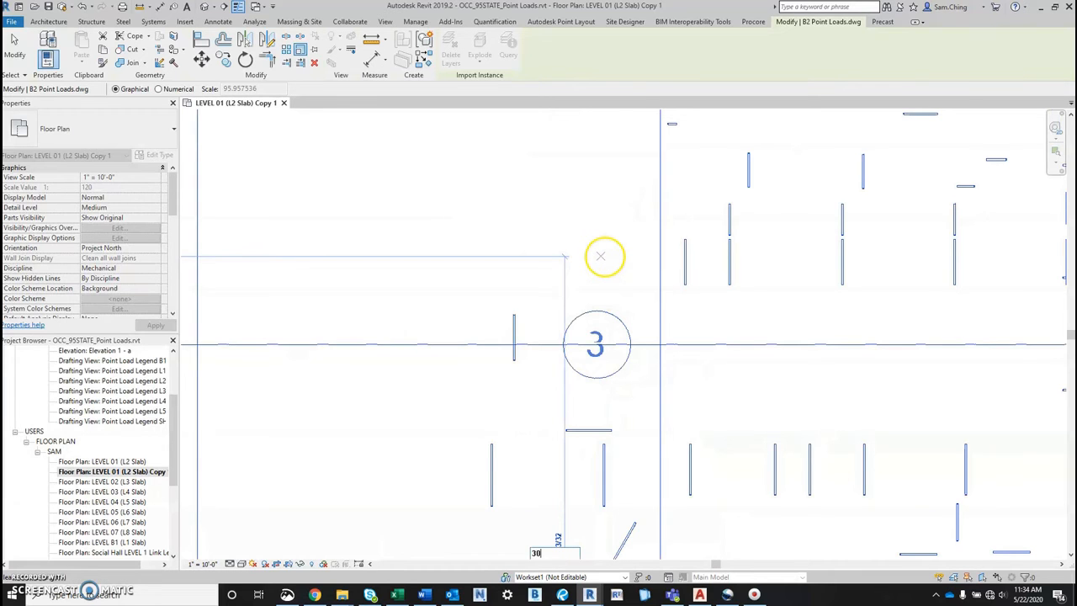
key("Return")
scroll(604, 257, "down", 15)
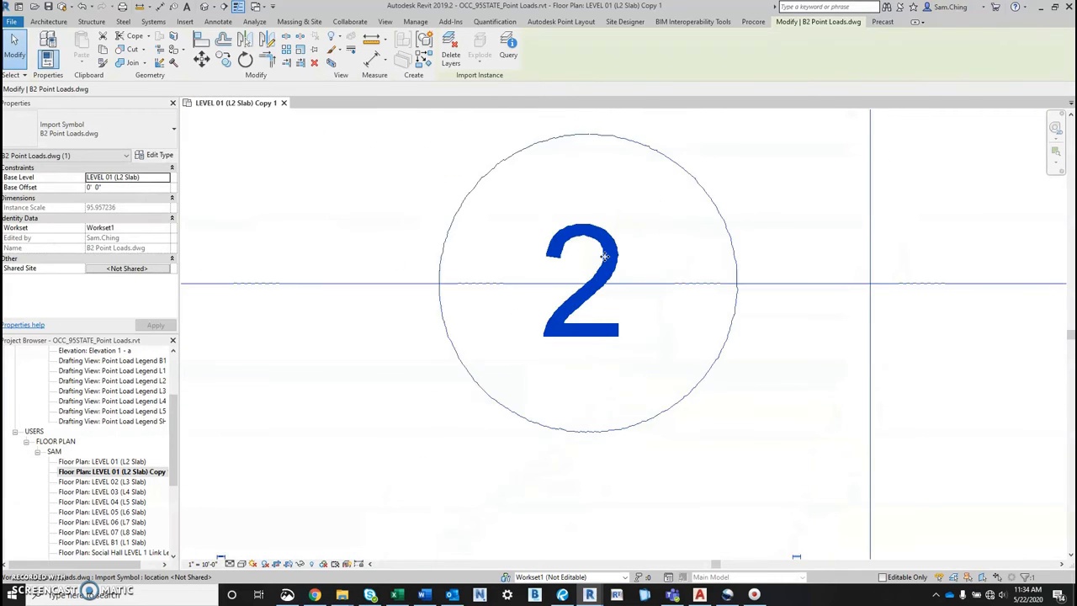
- Move the linked B2 Point Loads drawing from its grid G/3 intersection onto the floor plan's matching grid G/3 intersection
scroll(602, 257, "down", 10)
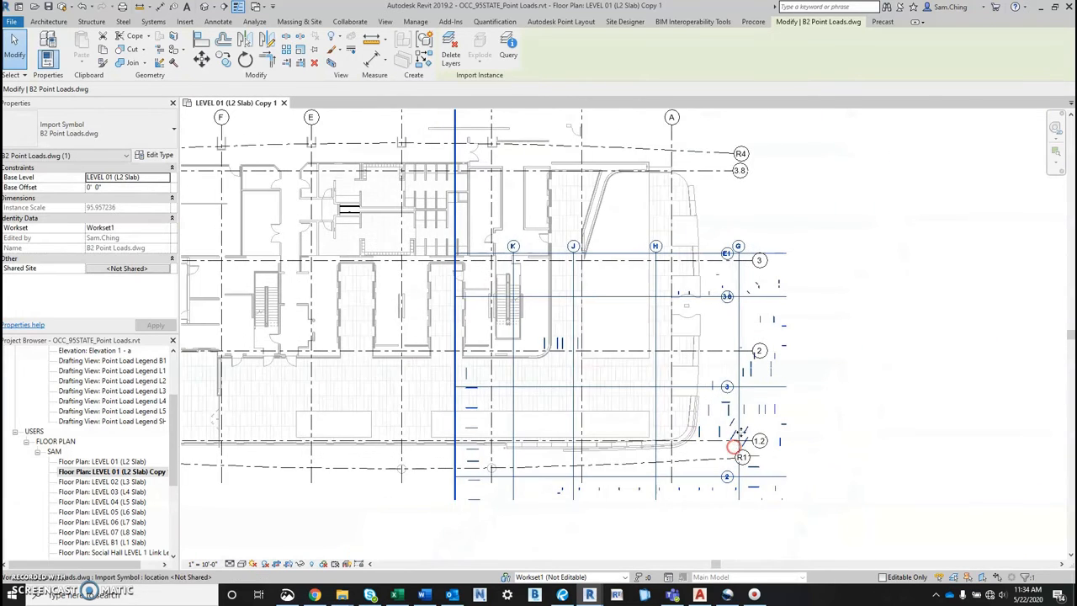
scroll(747, 325, "down", 3)
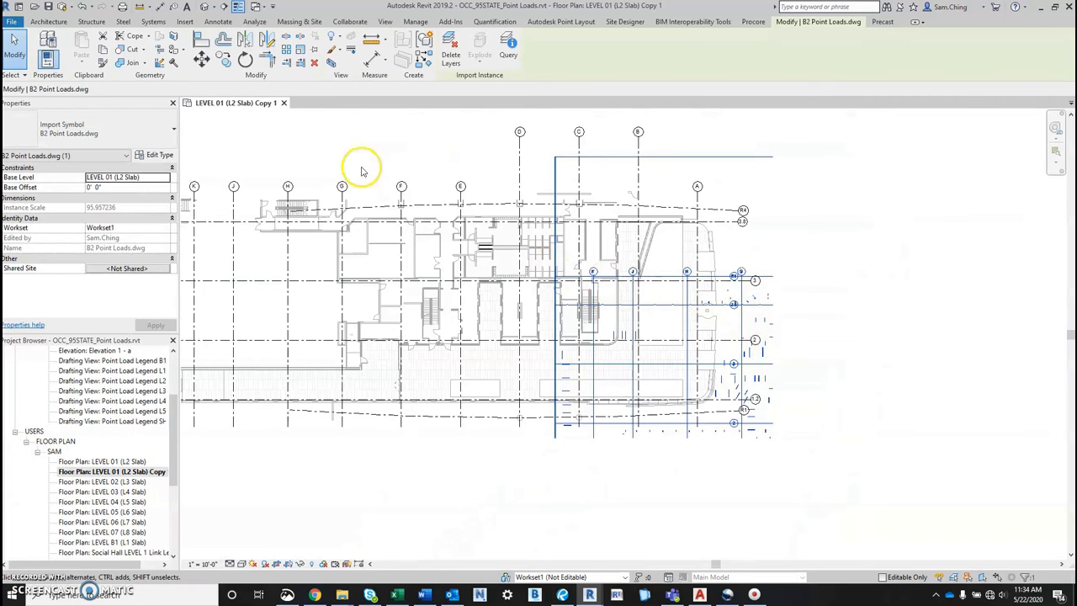
left_click(204, 64)
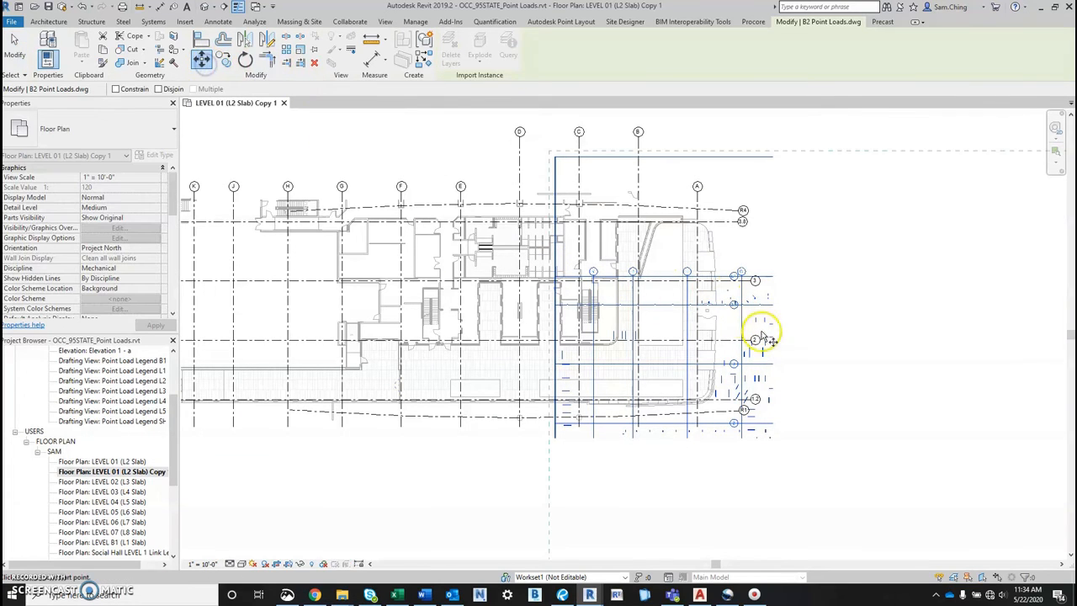
scroll(751, 307, "up", 3)
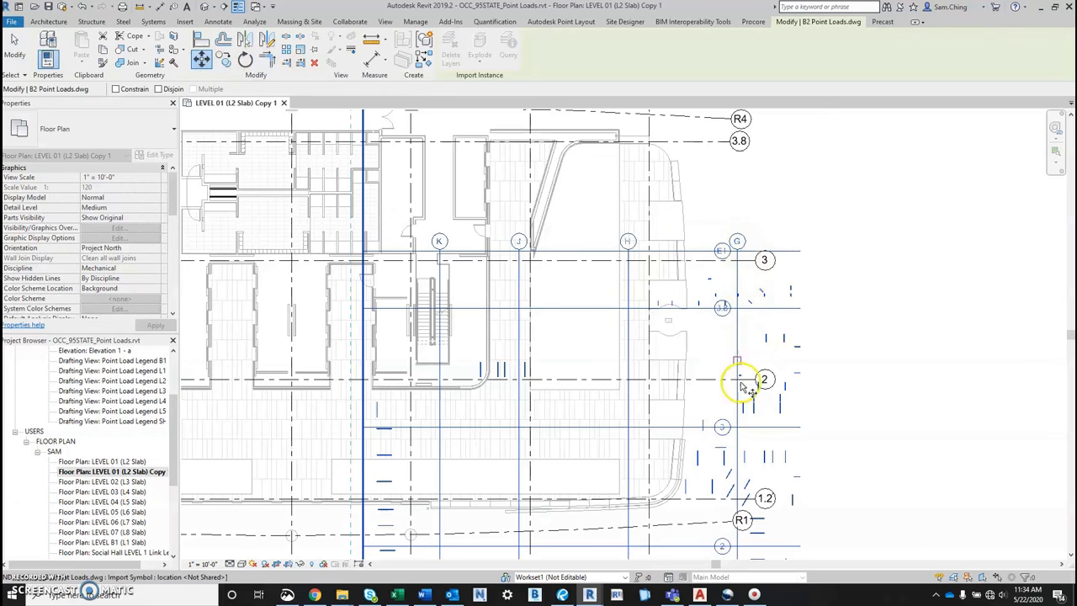
scroll(731, 429, "up", 10)
scroll(744, 429, "up", 4)
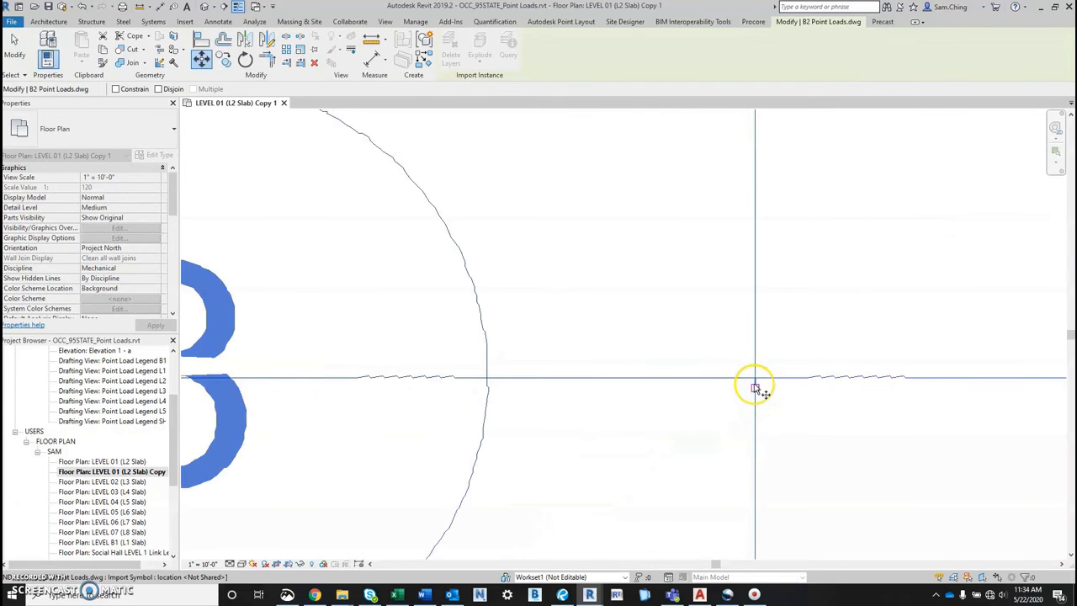
left_click(755, 379)
scroll(757, 392, "down", 10)
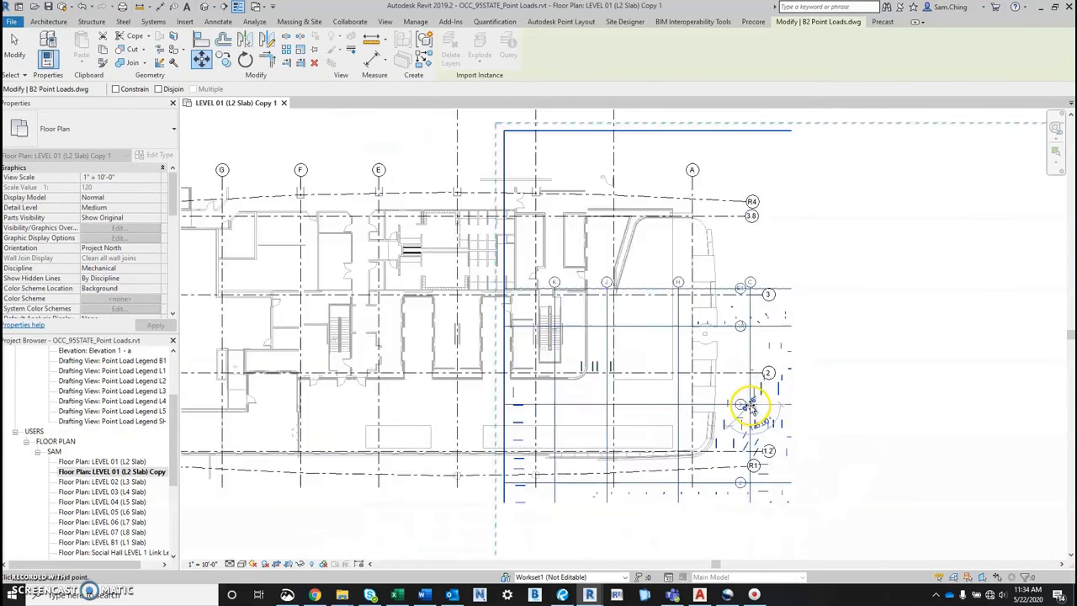
scroll(559, 370, "up", 3)
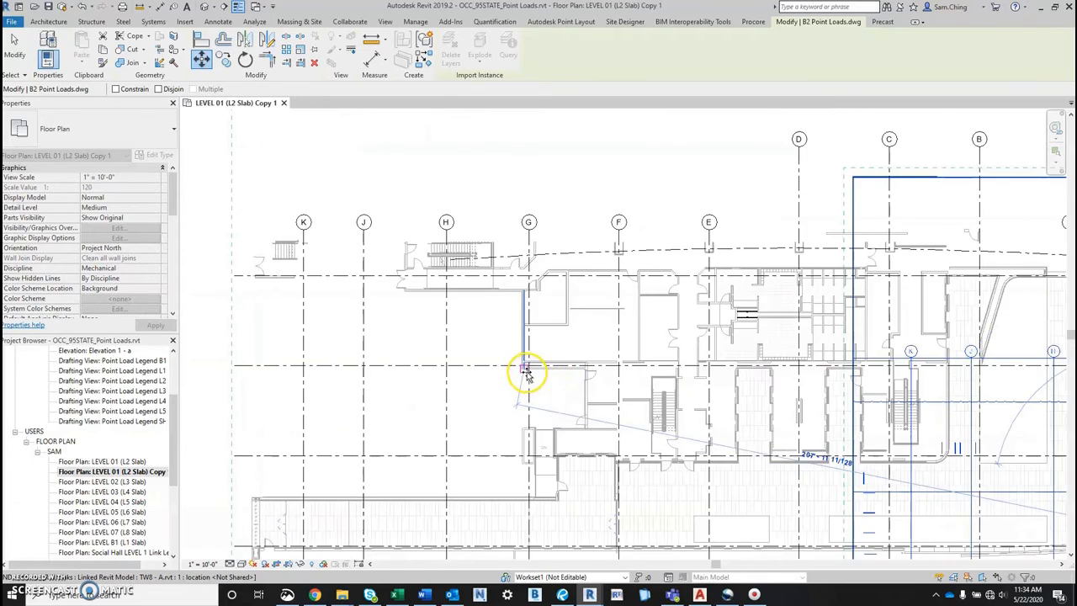
scroll(530, 365, "up", 5)
left_click(536, 347)
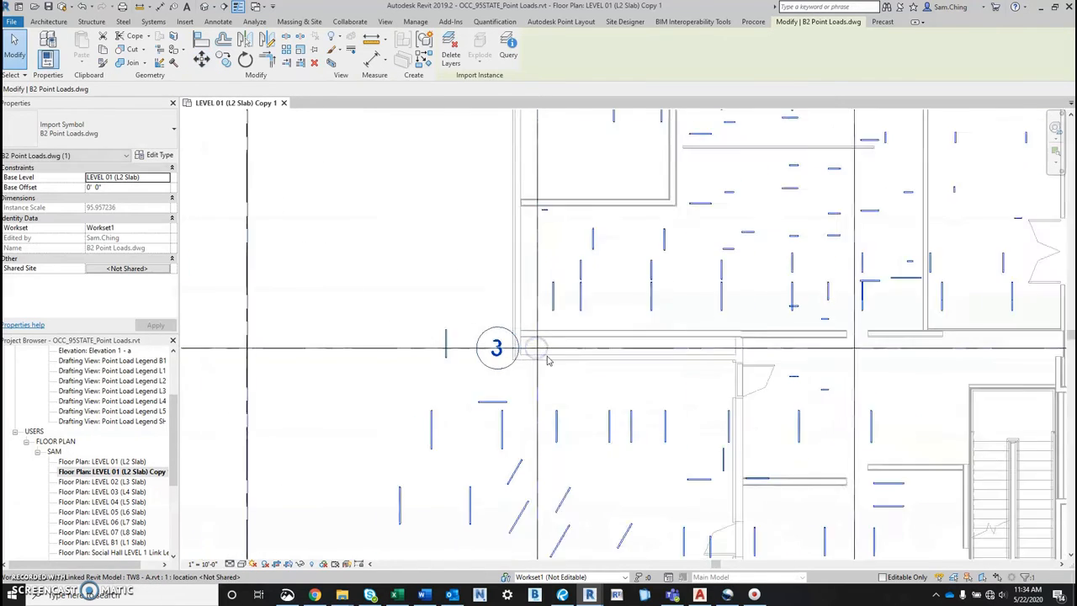
- Check the alignment of the linked B2 Point Loads drawing's grids and hanger marks with the LEVEL 01 (L2 Slab) Copy 1 plan
scroll(546, 357, "down", 5)
middle_click_drag(607, 359, 514, 303)
scroll(514, 303, "down", 2)
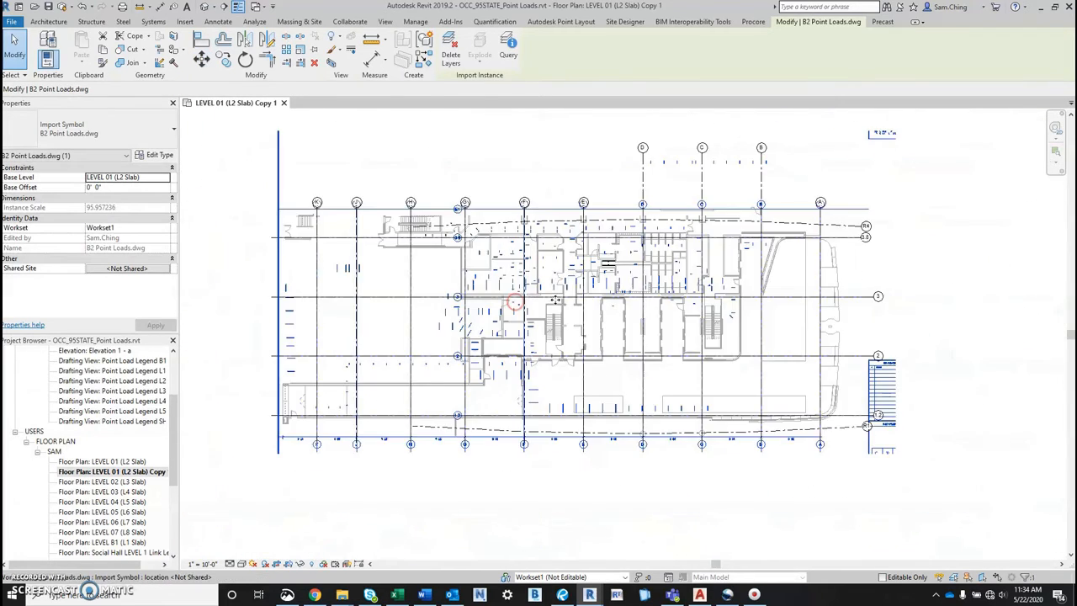
left_click(941, 285)
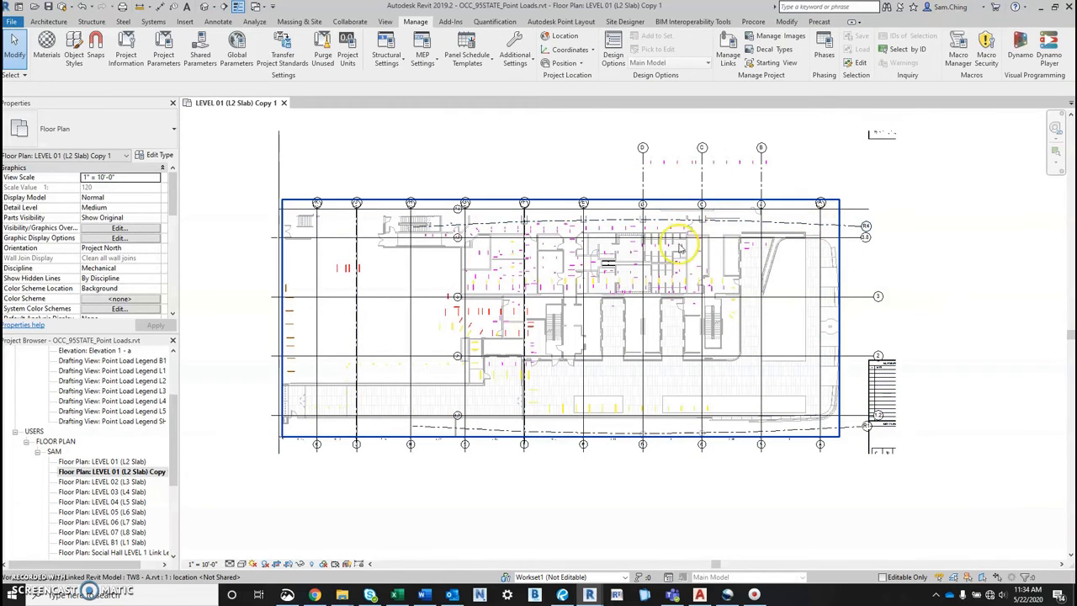
scroll(470, 242, "up", 3)
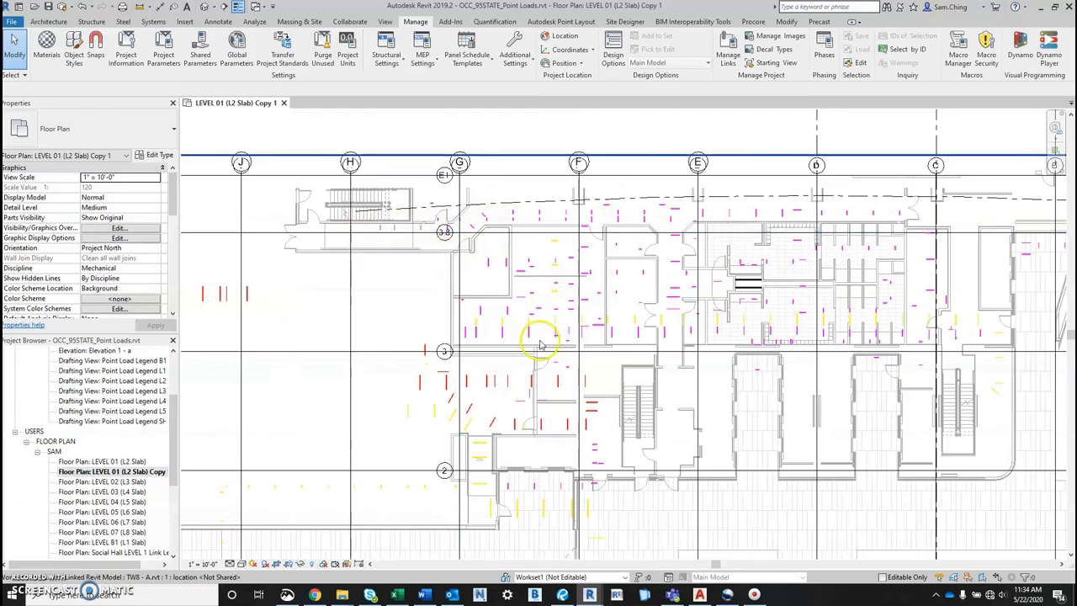
scroll(589, 345, "down", 2)
middle_click_drag(704, 372, 677, 360)
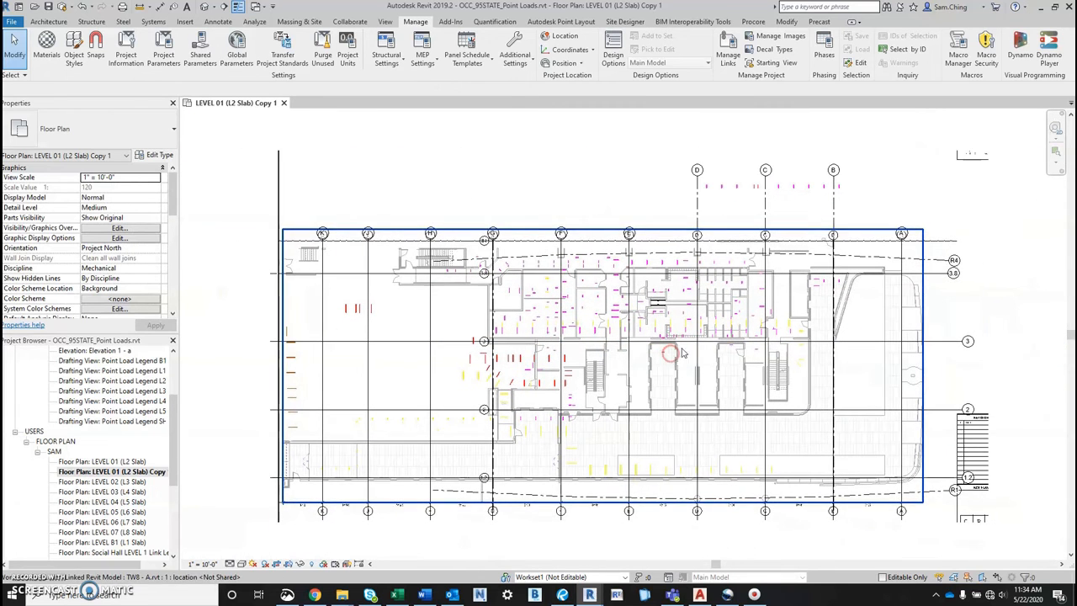
left_click(1007, 294)
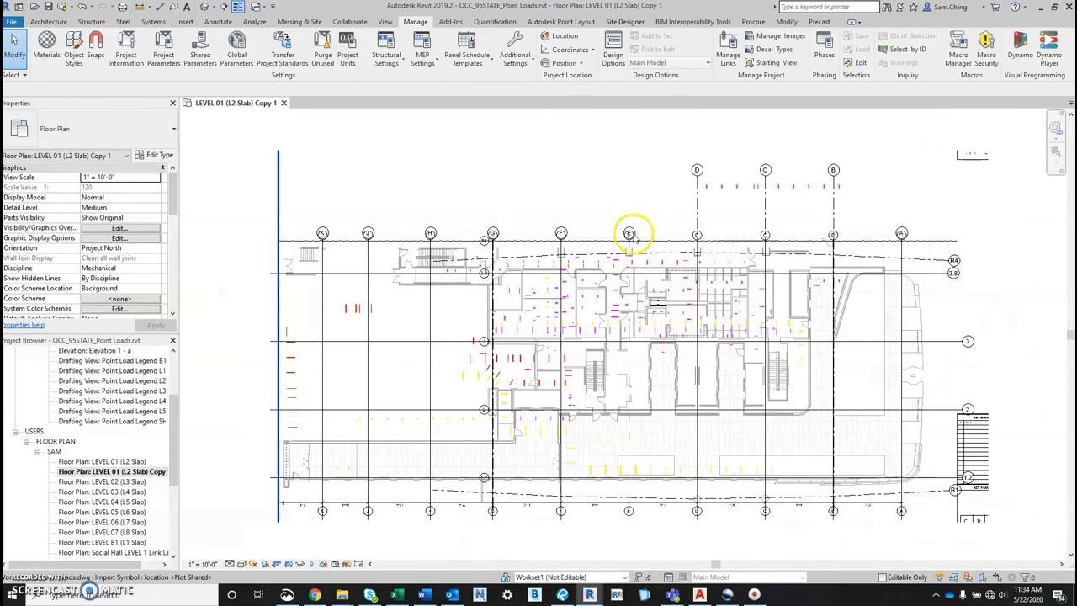
scroll(589, 261, "up", 3)
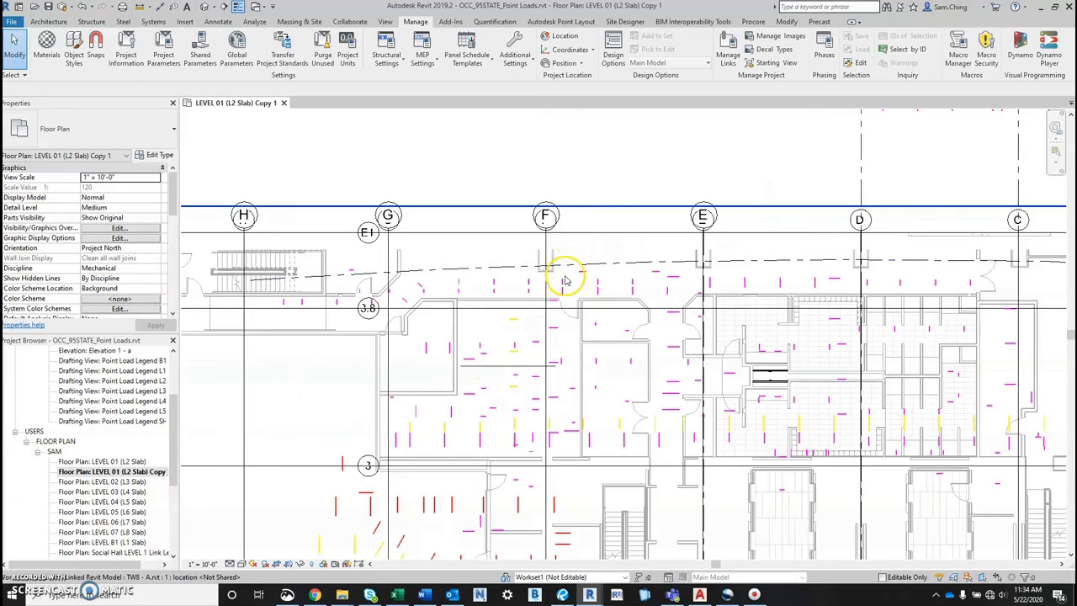
left_click(562, 285)
left_click(580, 177)
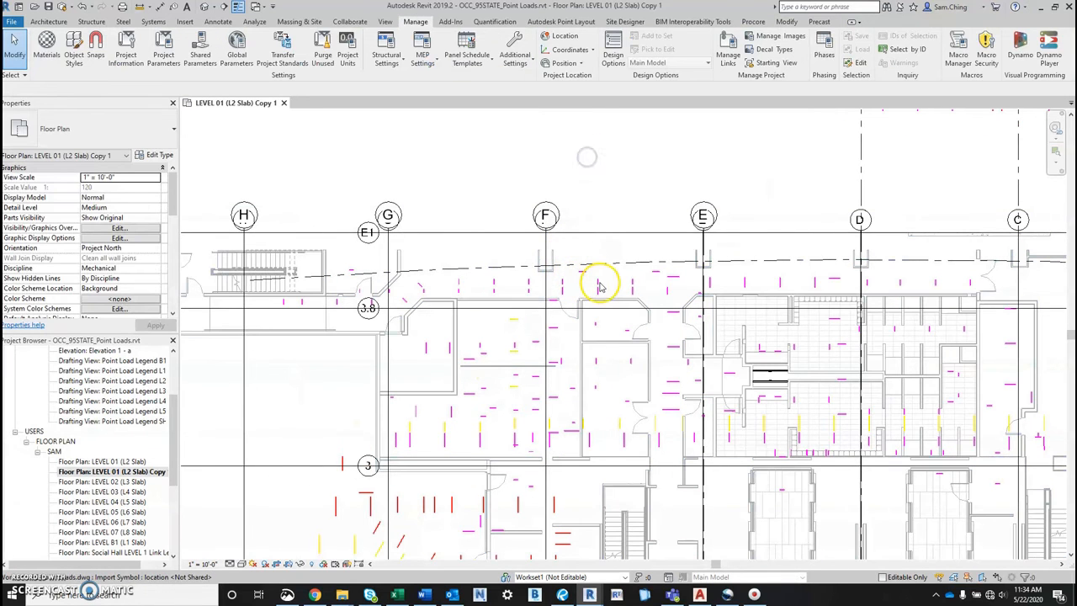
left_click(598, 281)
key("Escape")
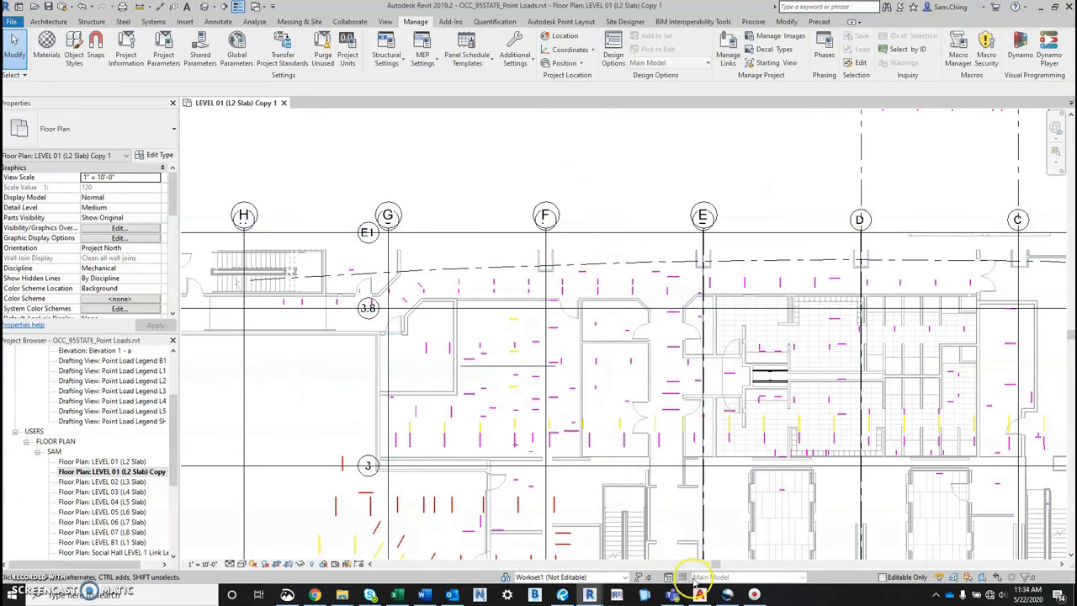
- Switch to AutoCAD, use Quick Select to erase all objects with color ByLayer from the B2 Point Loads drawing, and save it
left_click(700, 594)
scroll(514, 238, "down", 10)
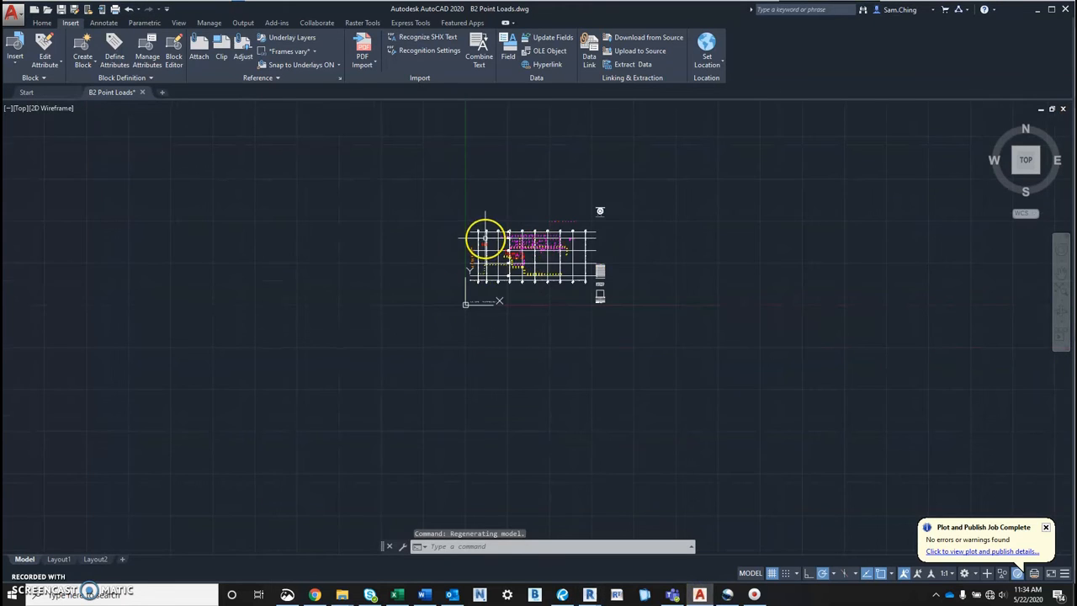
scroll(485, 239, "up", 8)
middle_click_drag(553, 247, 517, 254)
scroll(567, 211, "down", 2)
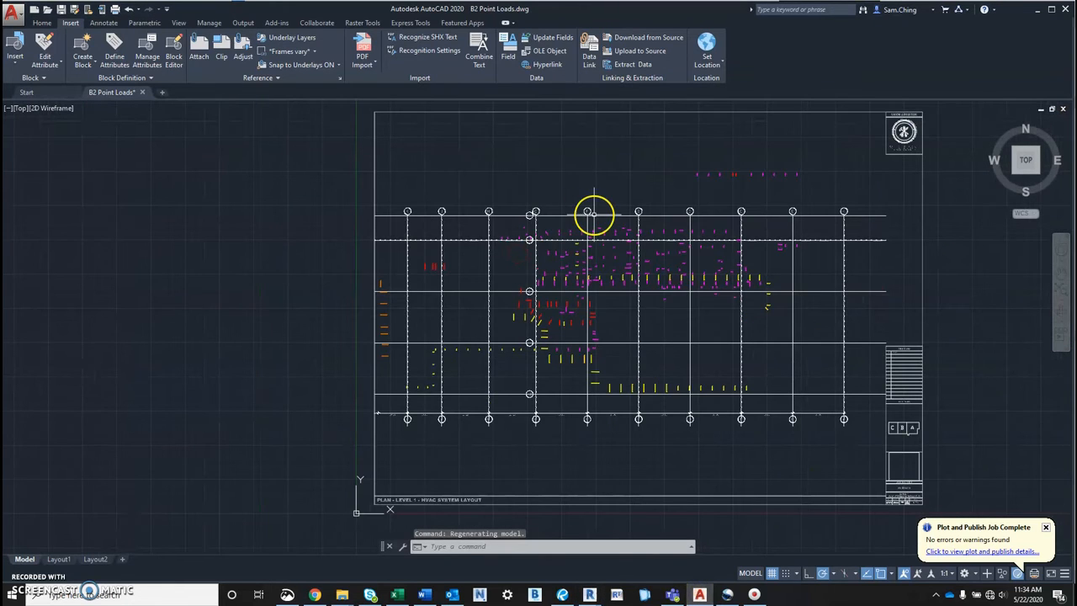
scroll(589, 214, "down", 2)
scroll(589, 216, "up", 2)
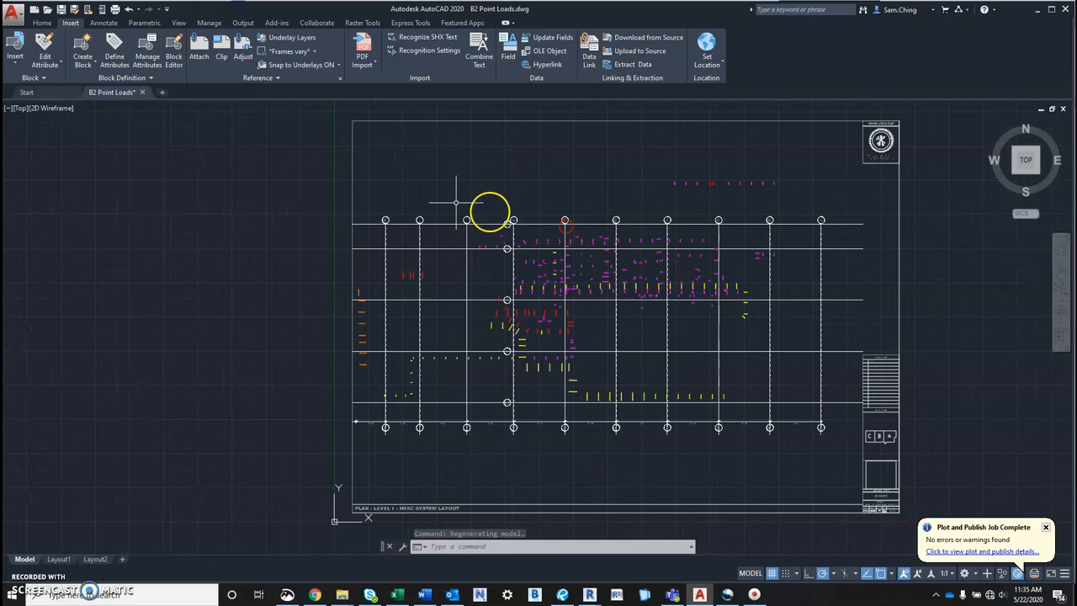
left_click(334, 110)
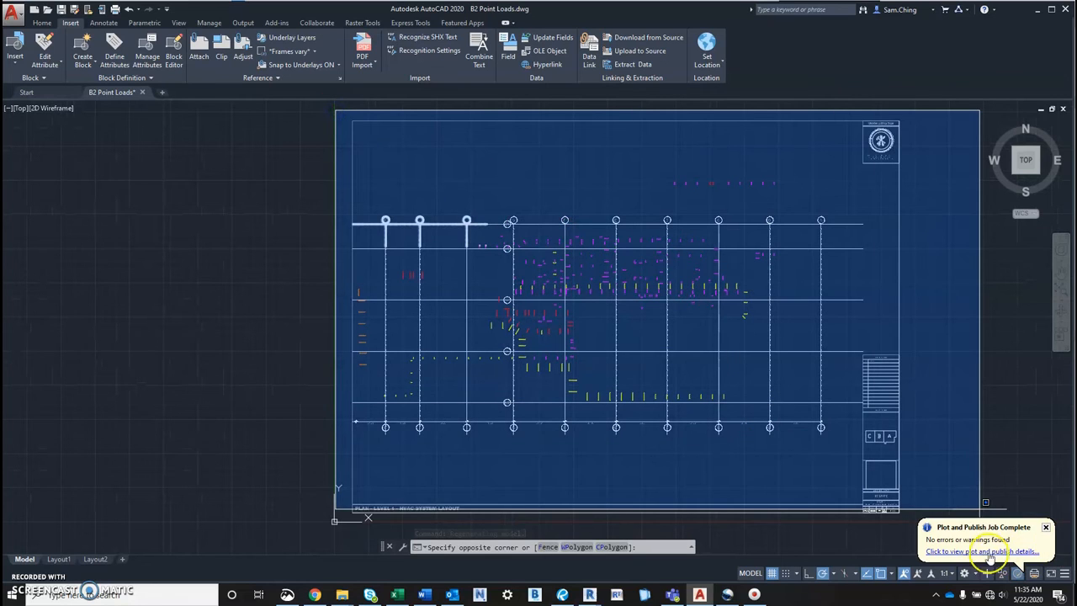
left_click(903, 513)
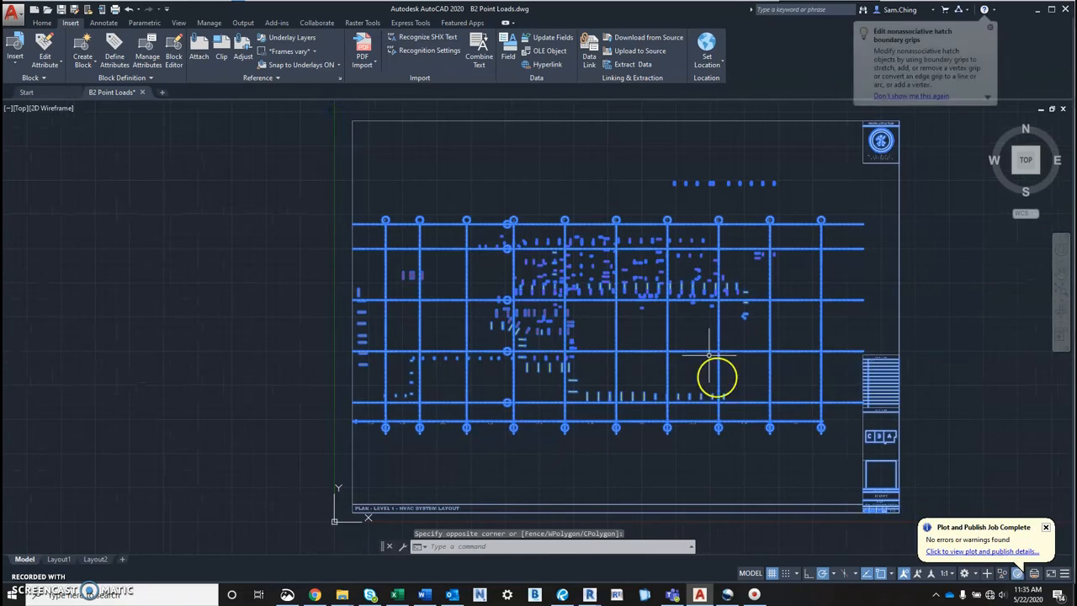
right_click(669, 309)
left_click(707, 505)
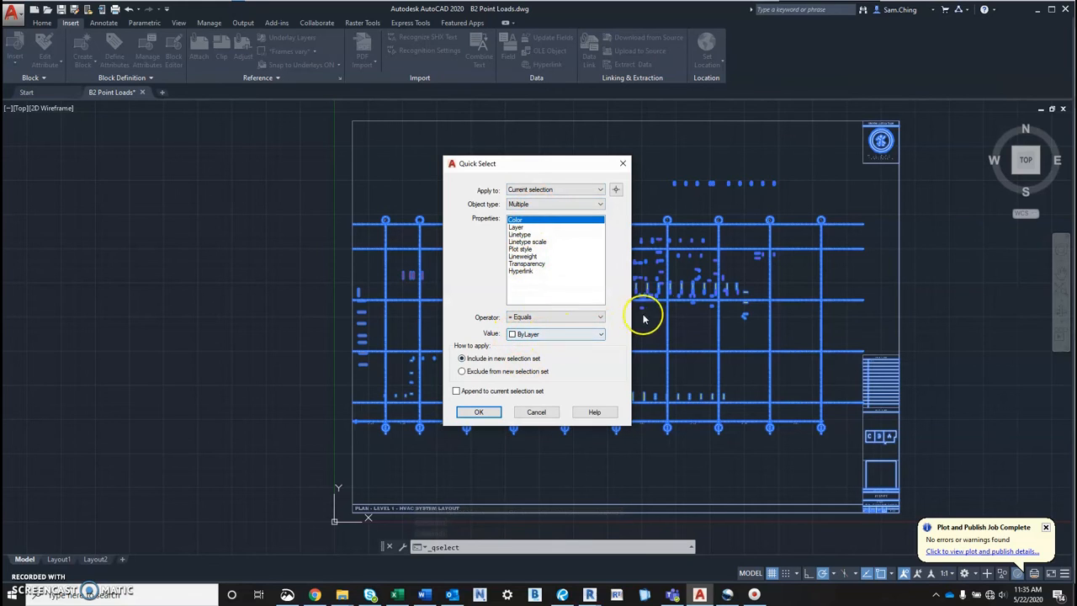
left_click(478, 411)
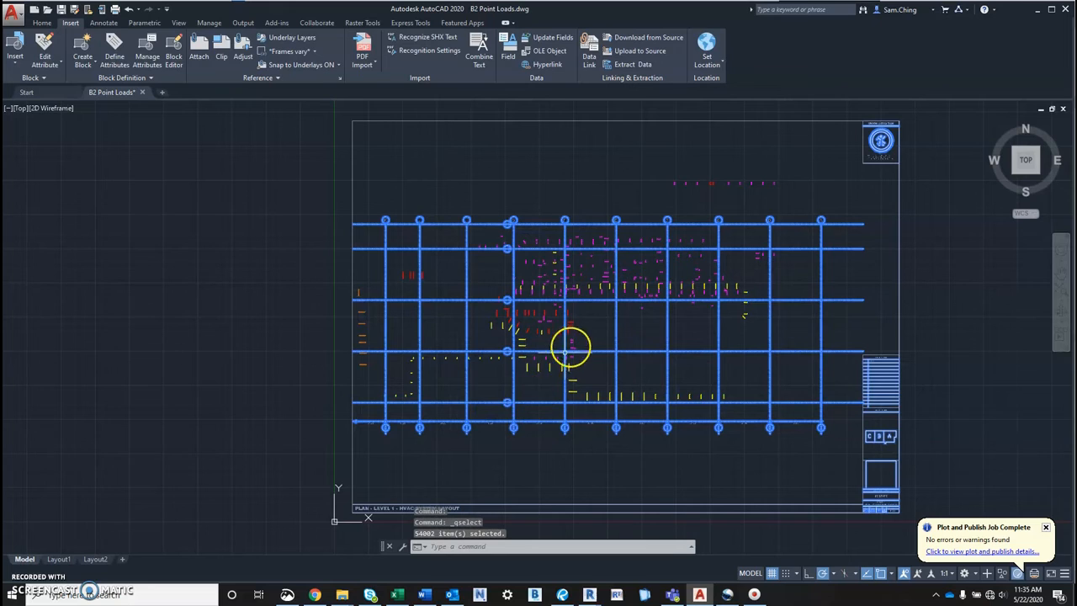
key("Delete")
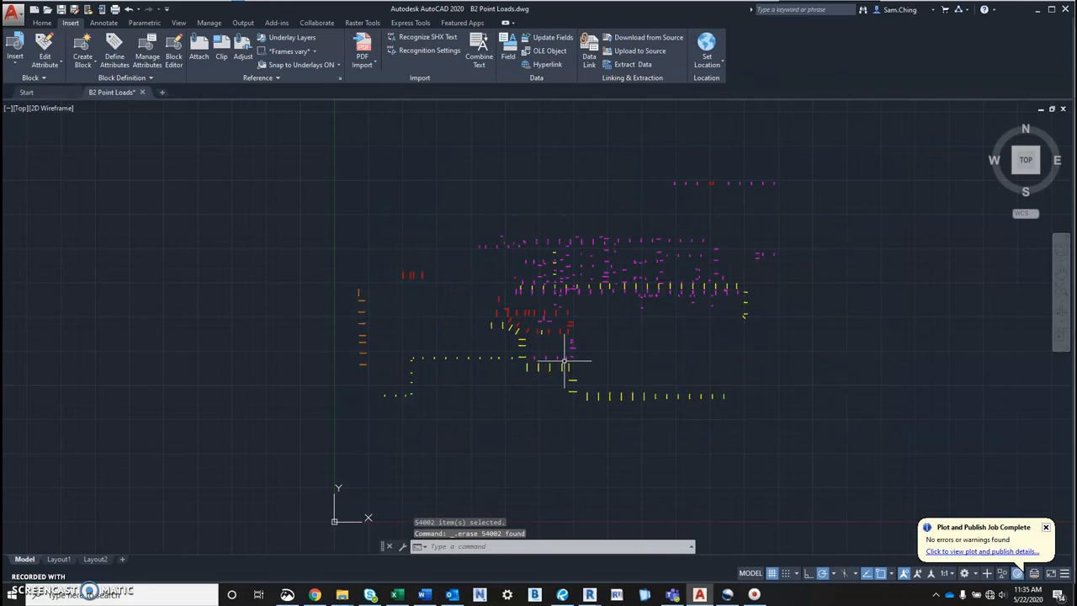
left_click(14, 32)
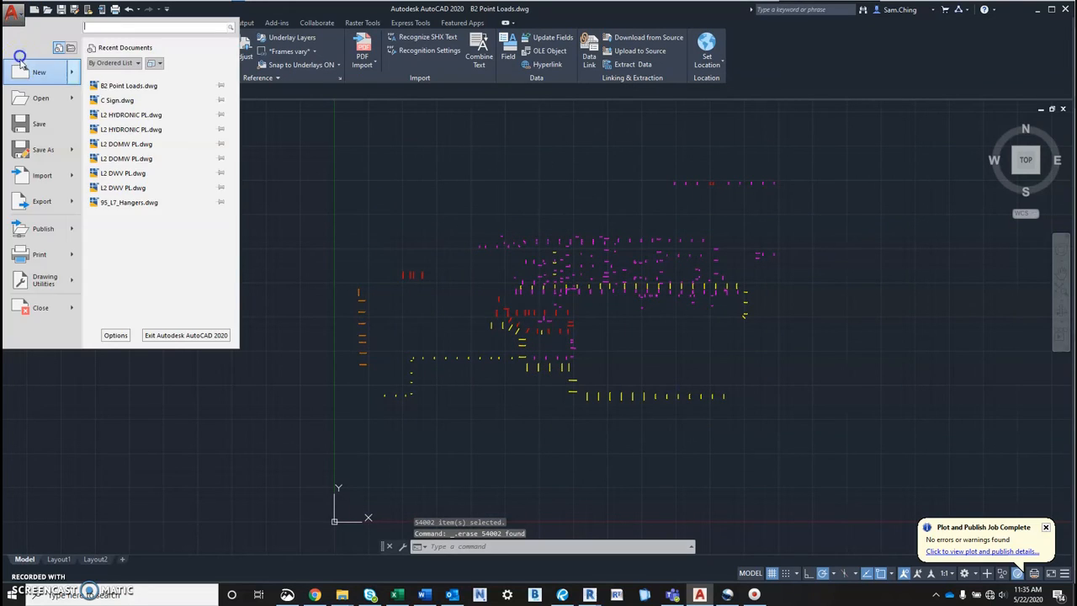
left_click(34, 124)
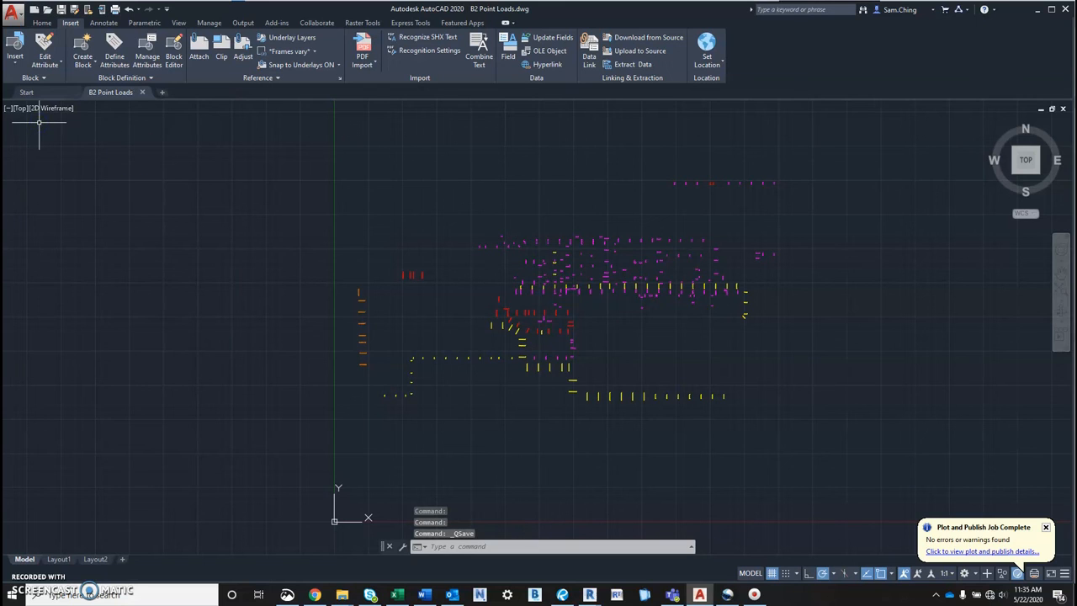
- Switch to Revit and reload the B2 Point Loads.dwg CAD link through Manage Links
left_click(591, 594)
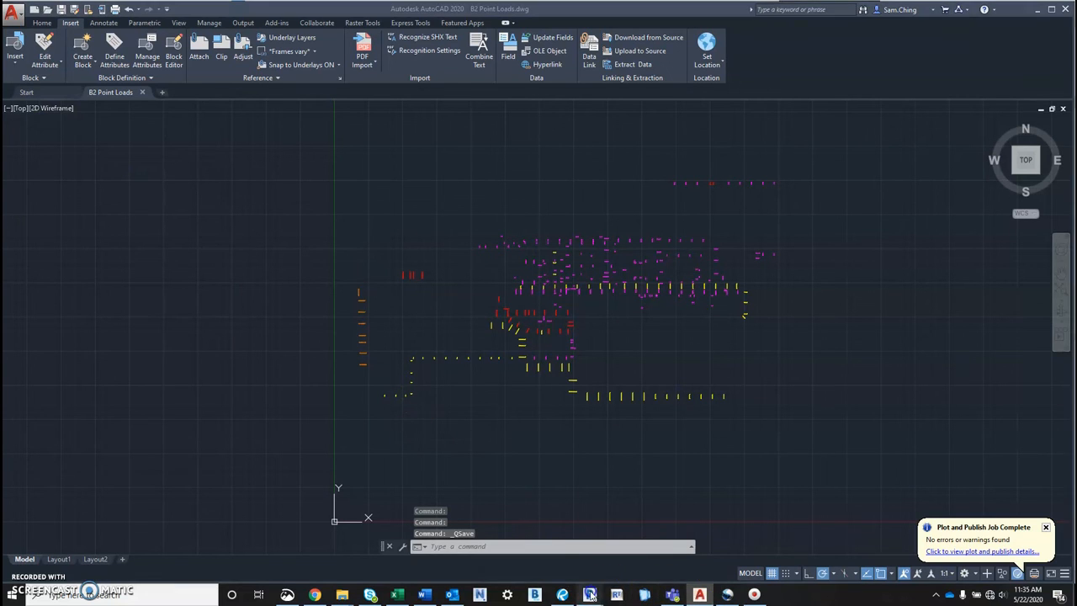
left_click(608, 555)
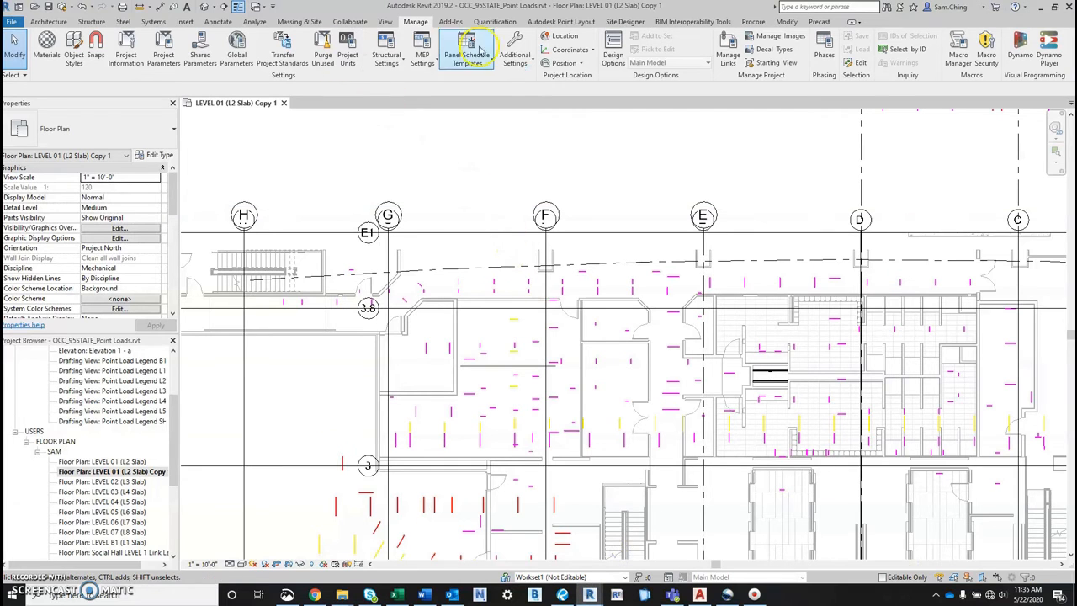
left_click(727, 54)
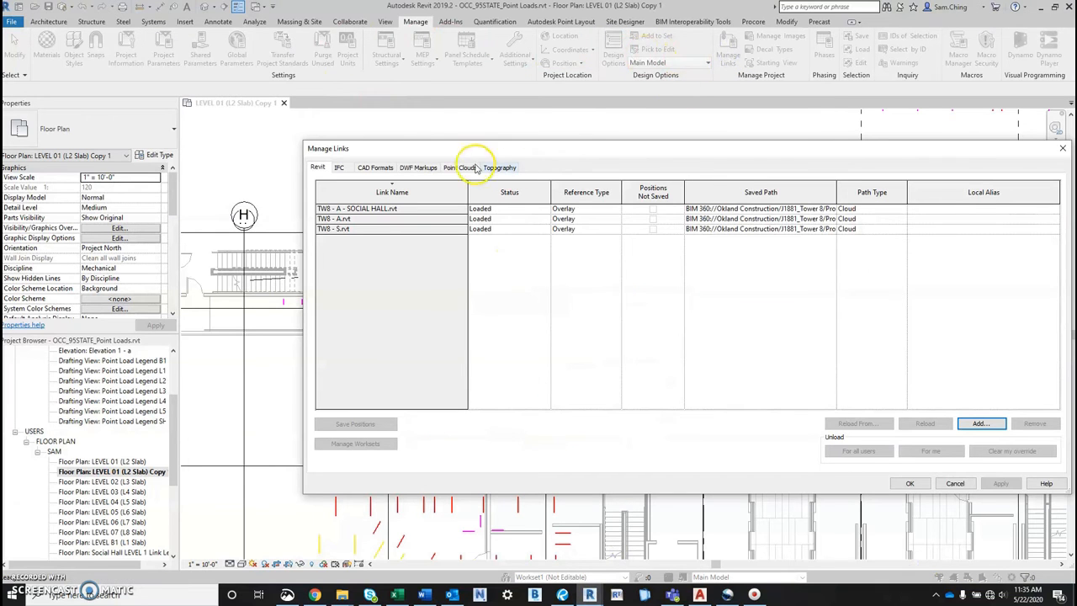
left_click(376, 167)
scroll(399, 331, "down", 5)
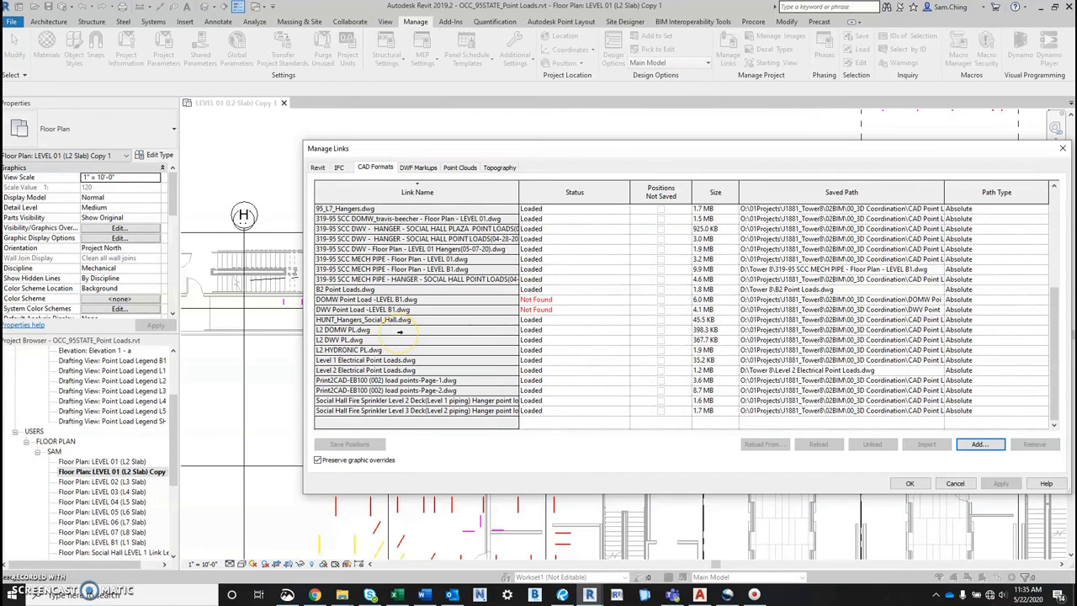
scroll(392, 391, "up", 1)
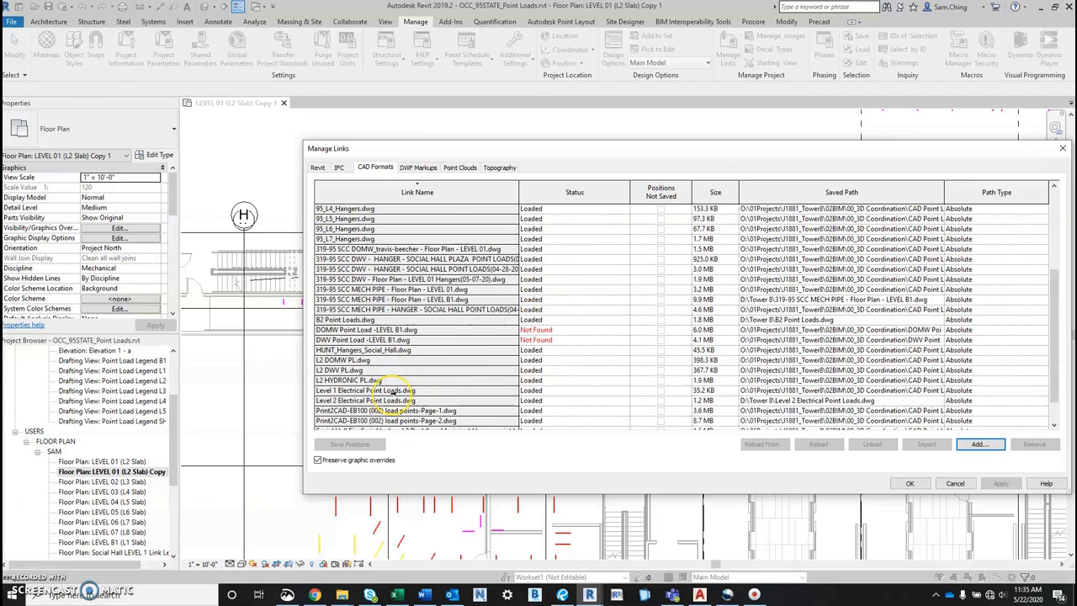
left_click(364, 321)
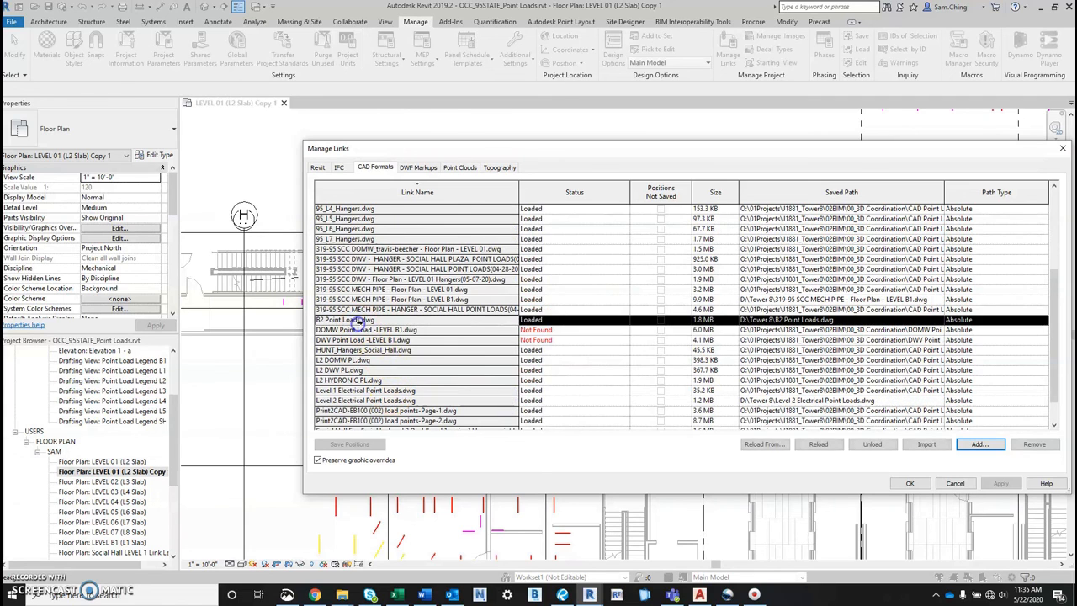
left_click(813, 446)
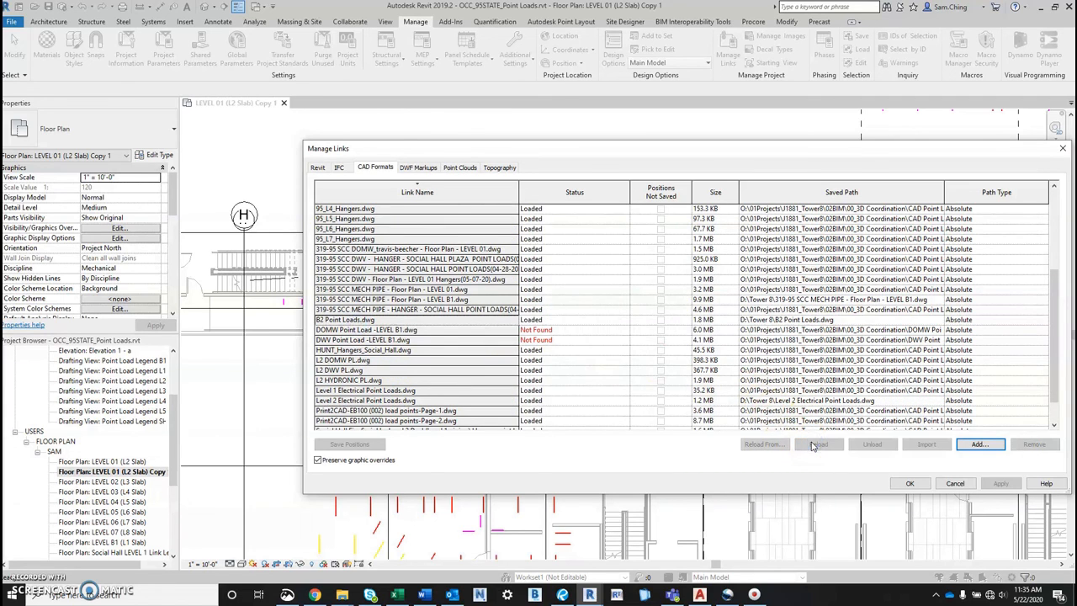
left_click(916, 483)
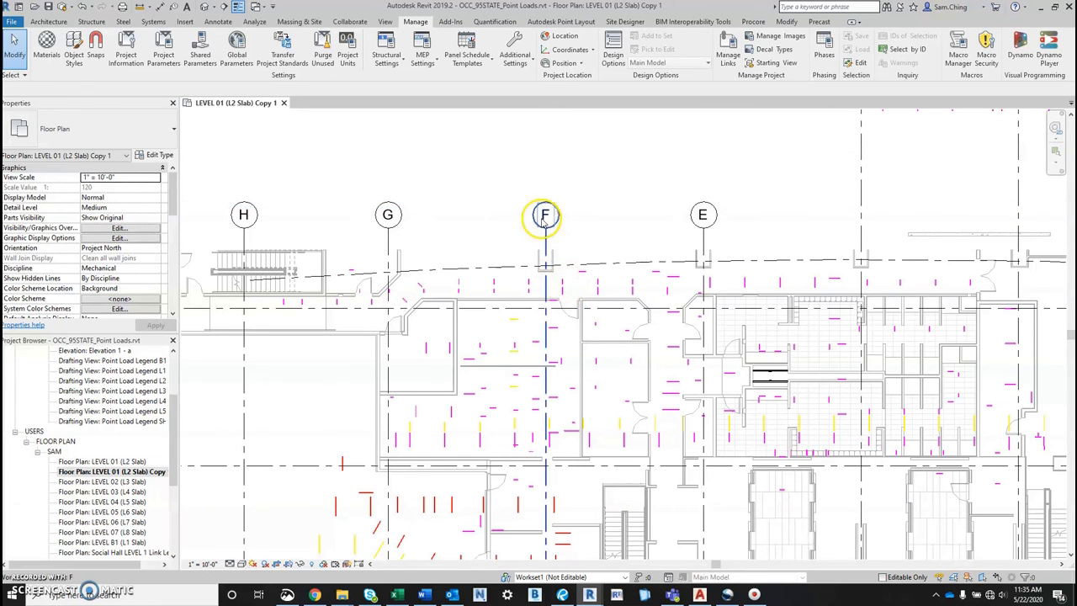
- Examine the reloaded hanger marks against the architectural background and grids across the whole floor plan
scroll(564, 291, "down", 5)
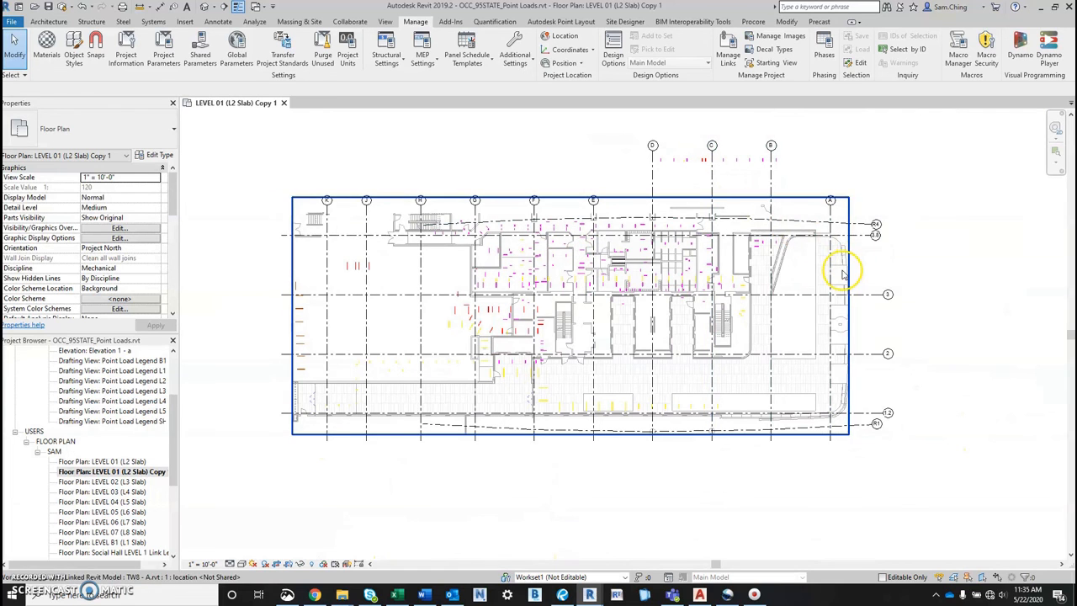
left_click(582, 268)
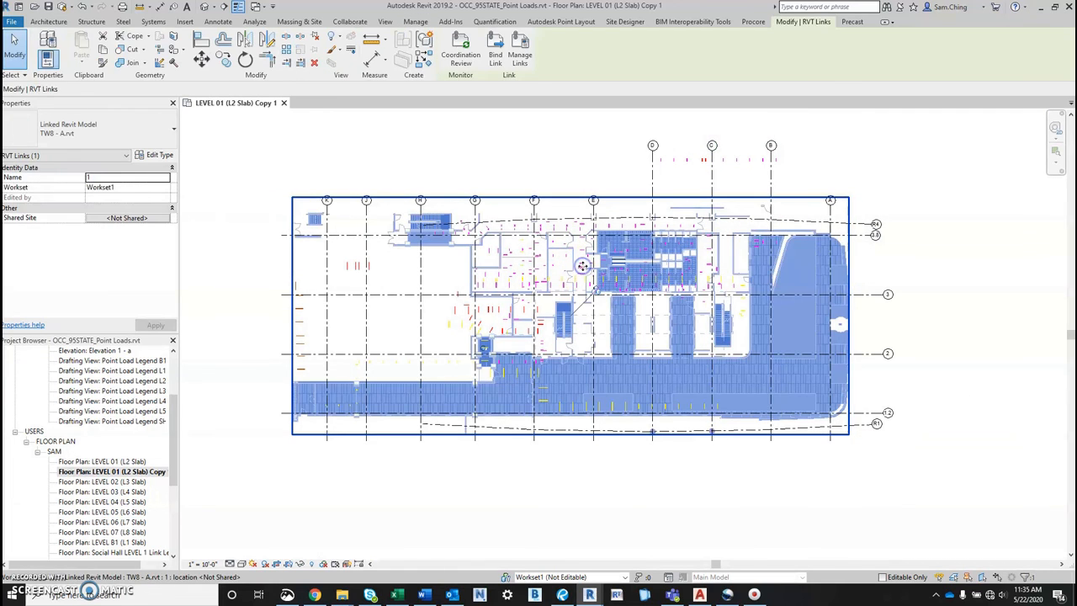
left_click(569, 168)
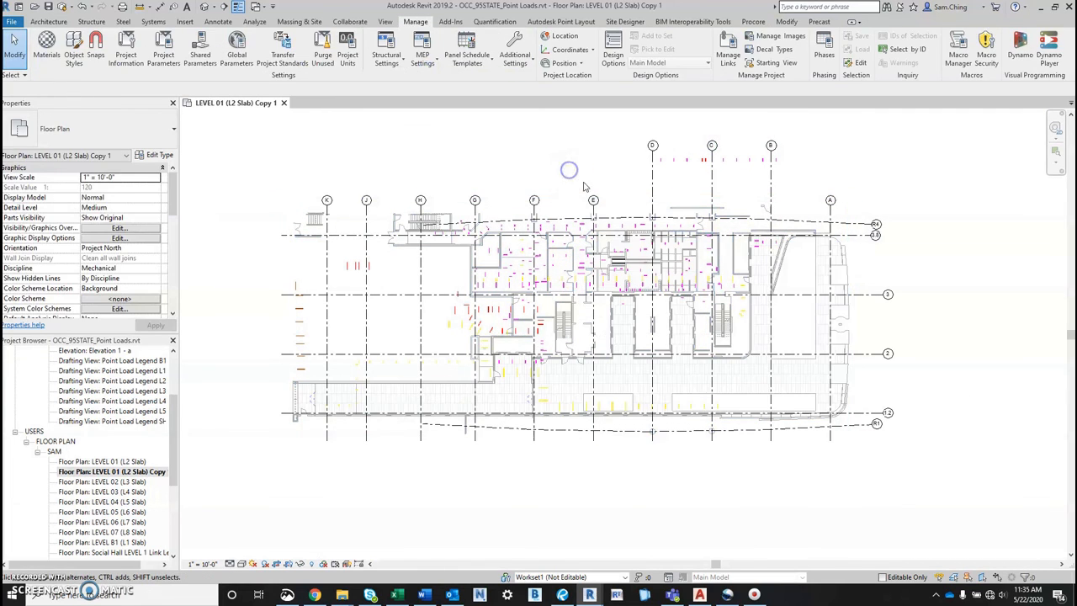
left_click(768, 248)
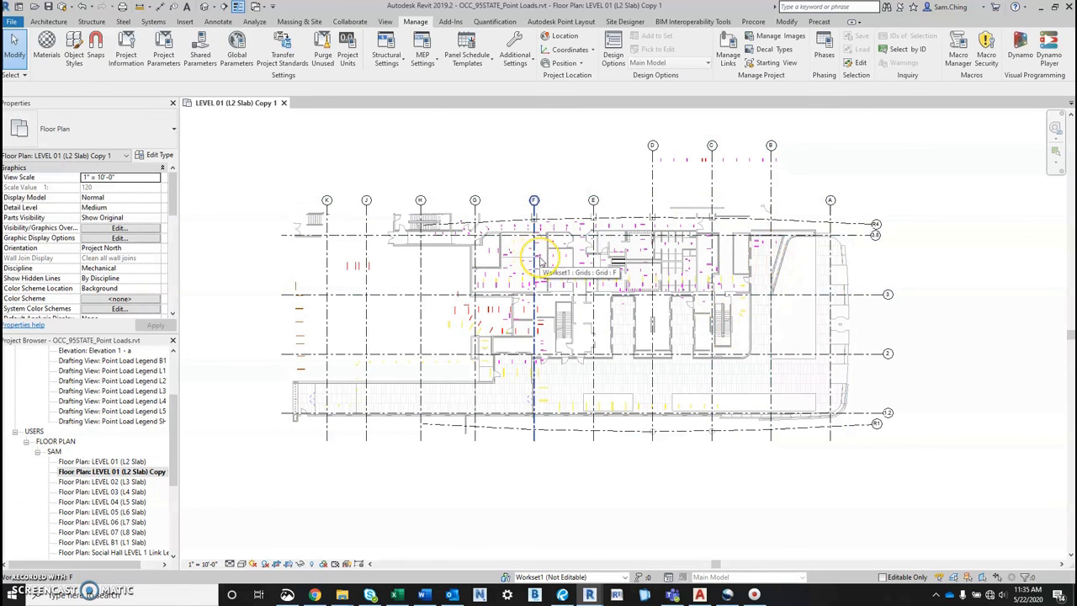
left_click(552, 178)
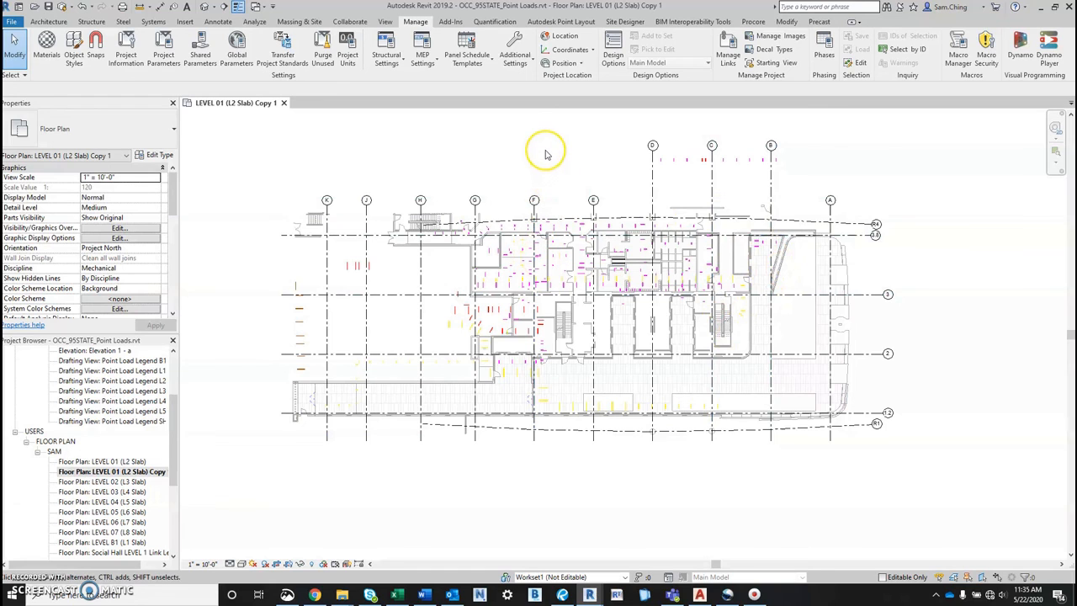
middle_click_drag(544, 157, 580, 185)
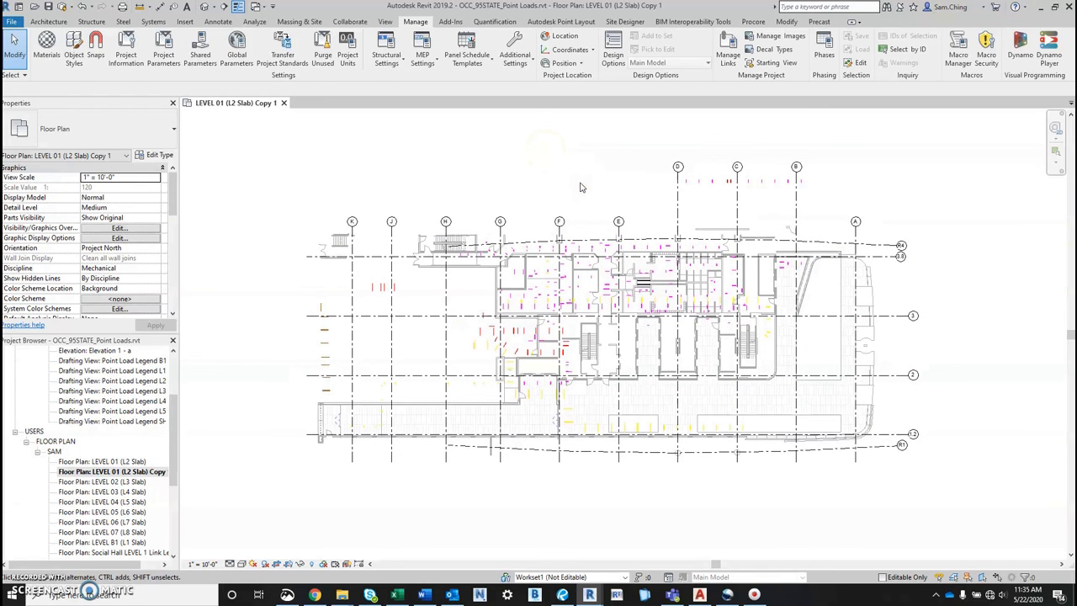